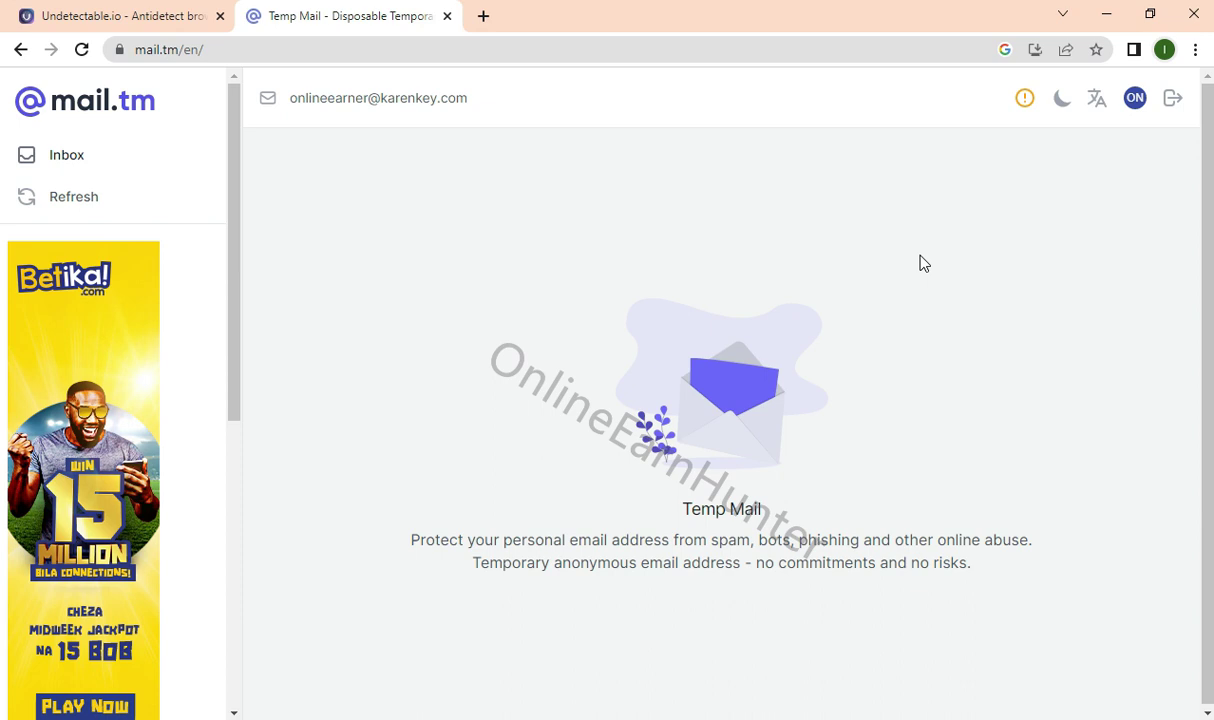
Switch from the empty Mail.tm inbox to the Undetectable.io website tab.
{"action": "left_click", "coordinate": [117, 14]}
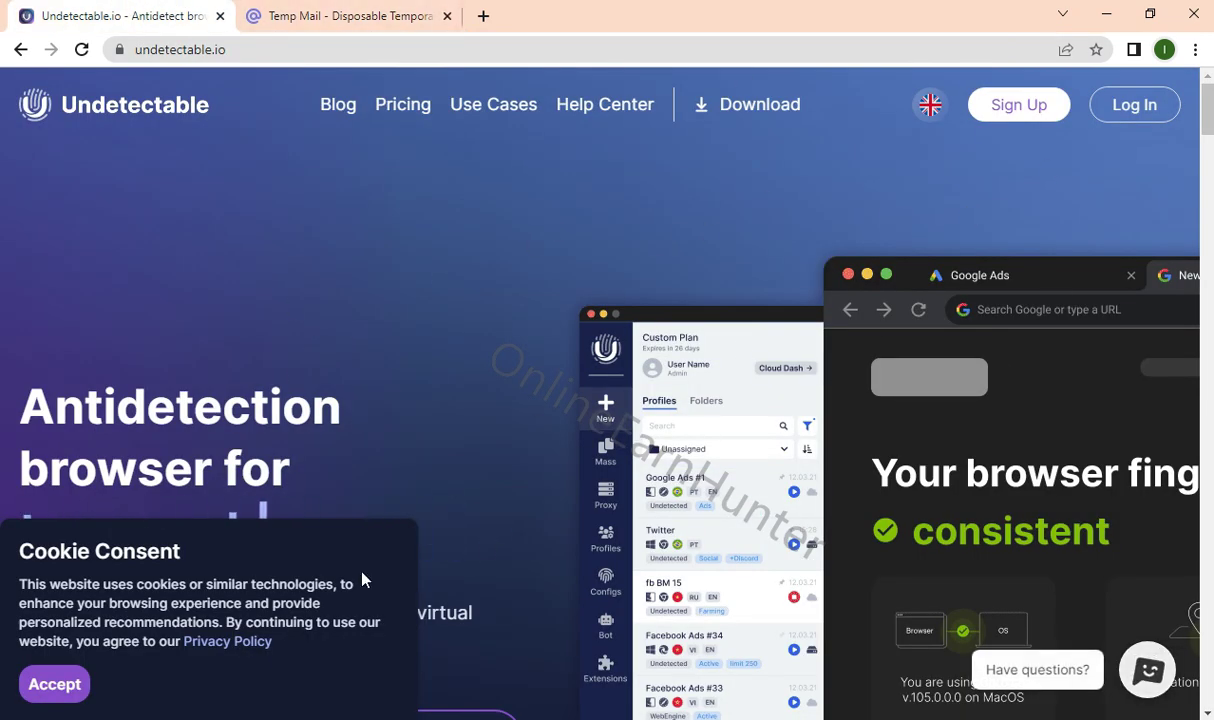
Accept Undetectable.io's cookies, scroll the homepage, and open the Pricing page with its monthly plans.
{"action": "left_click", "coordinate": [55, 686]}
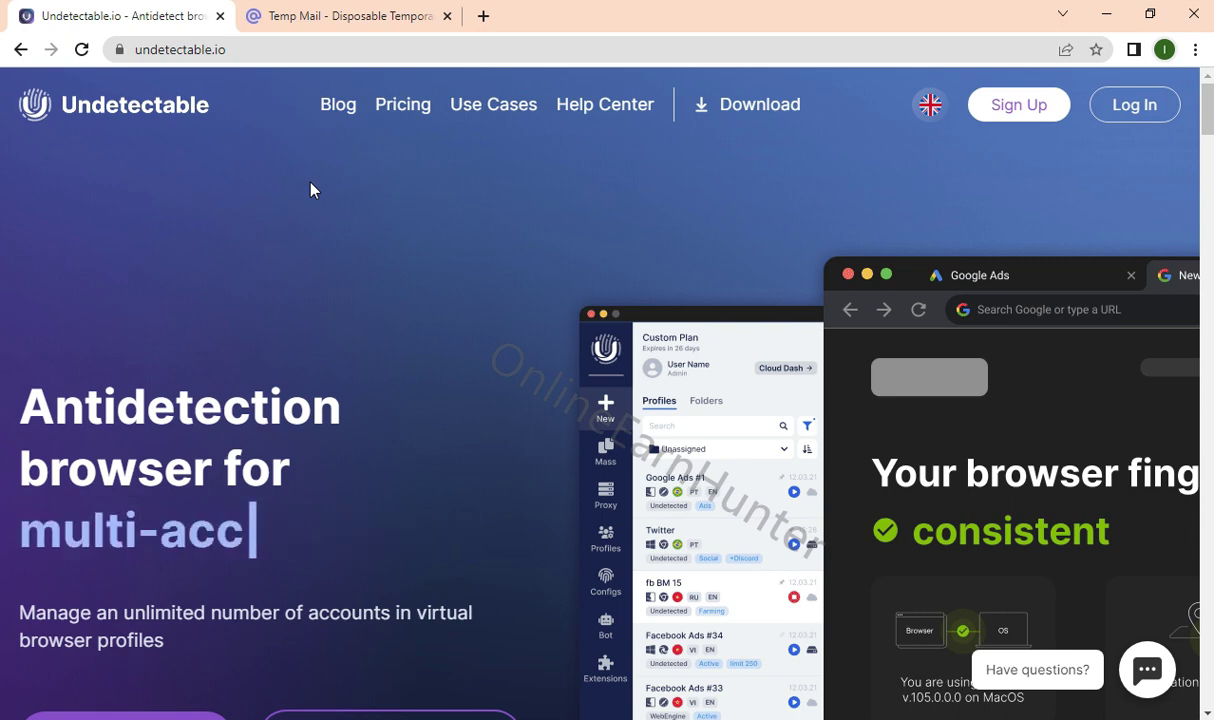
{"action": "left_click", "coordinate": [228, 50]}
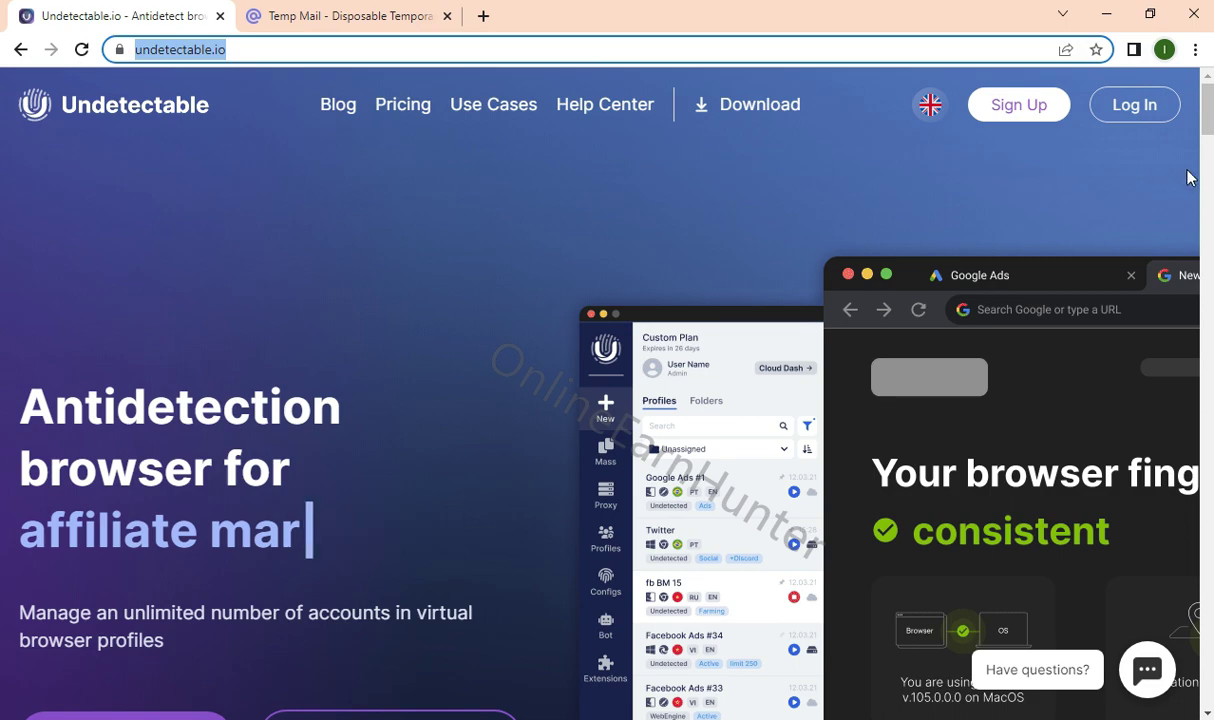
{"action": "mouse_move", "coordinate": [1206, 118]}
{"action": "left_mouse_down"}
{"action": "mouse_move", "coordinate": [1207, 173]}
{"action": "mouse_move", "coordinate": [1193, 118]}
{"action": "left_mouse_up"}
{"action": "scroll", "coordinate": [1191, 123], "scroll_direction": "down", "scroll_amount": 1}
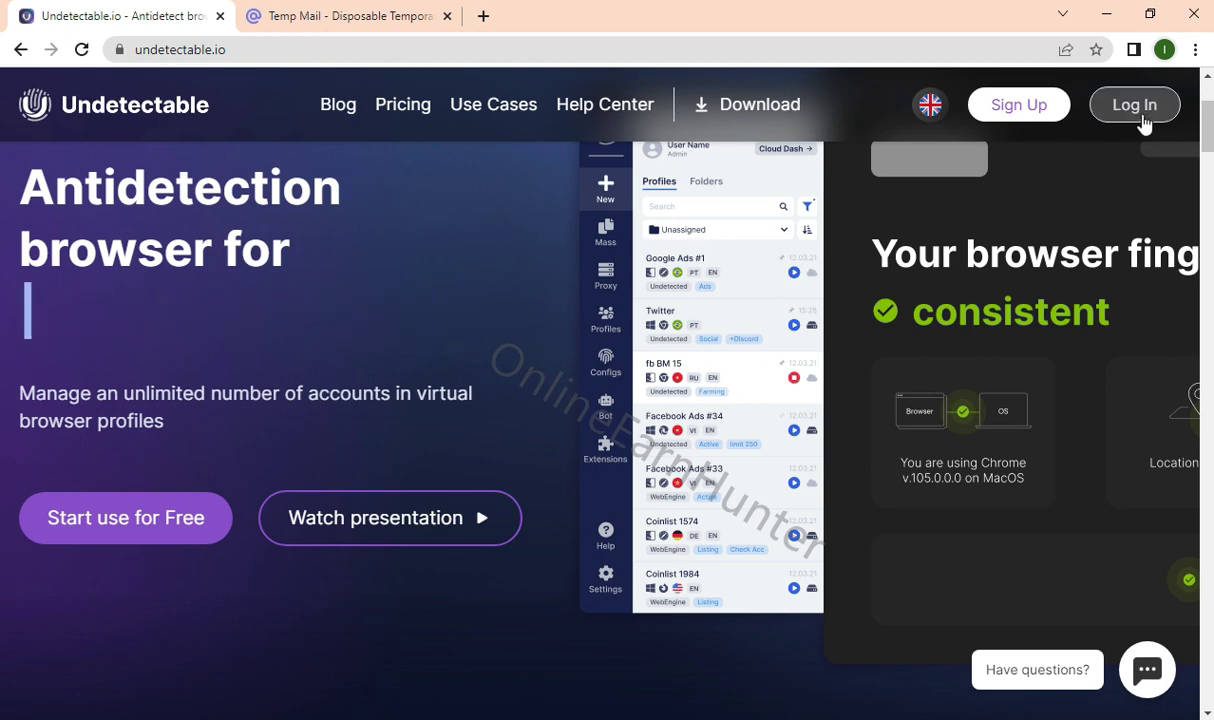
{"action": "mouse_move", "coordinate": [1206, 130]}
{"action": "left_mouse_down"}
{"action": "mouse_move", "coordinate": [1206, 112]}
{"action": "mouse_move", "coordinate": [1206, 131]}
{"action": "left_mouse_up"}
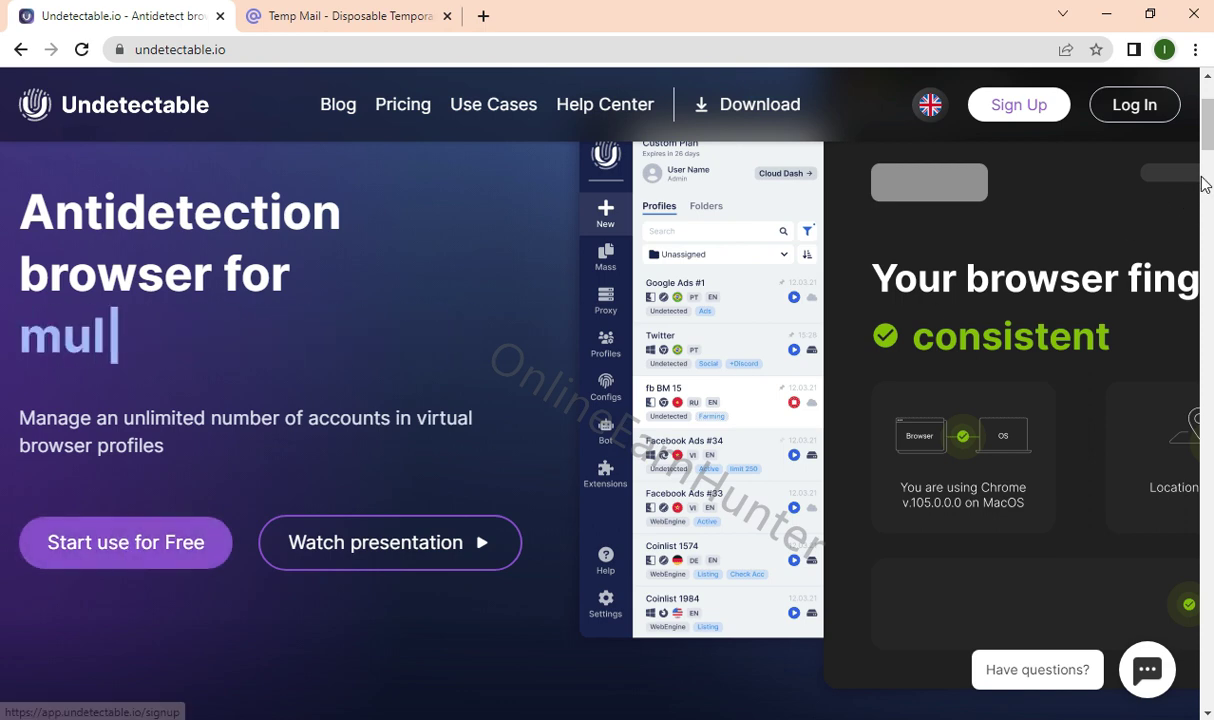
{"action": "left_click_drag", "start_coordinate": [1208, 134], "coordinate": [1208, 116]}
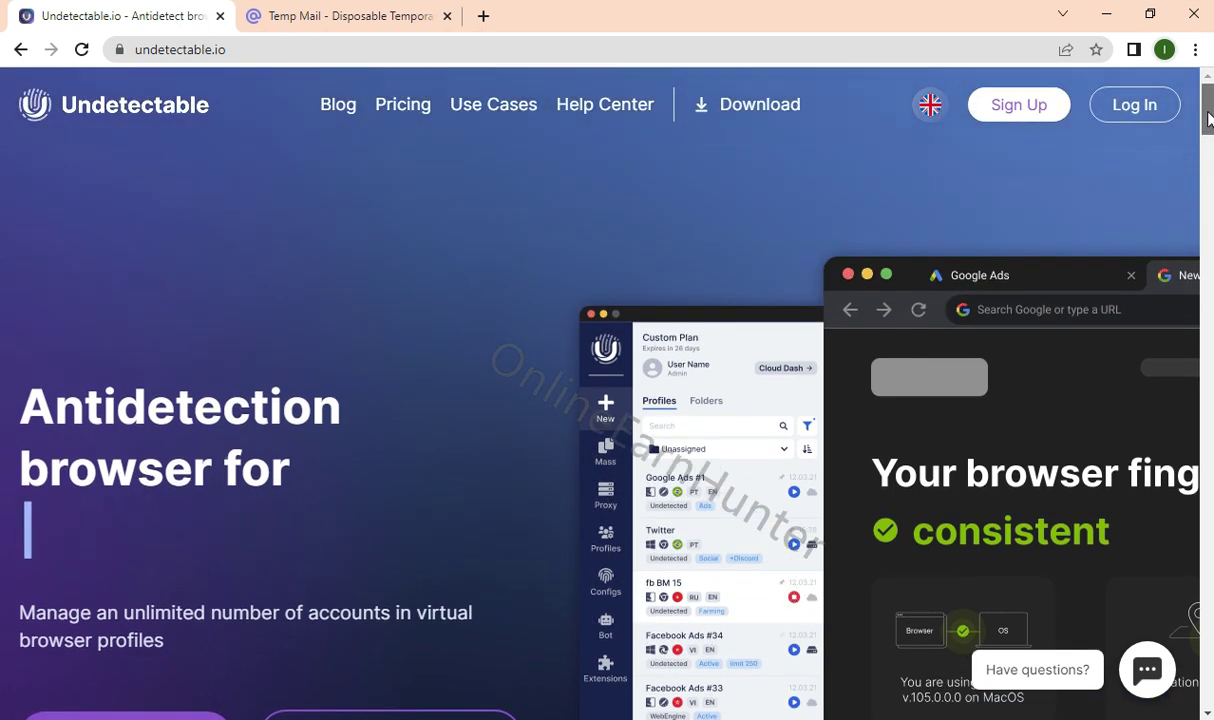
{"action": "left_click", "coordinate": [395, 110]}
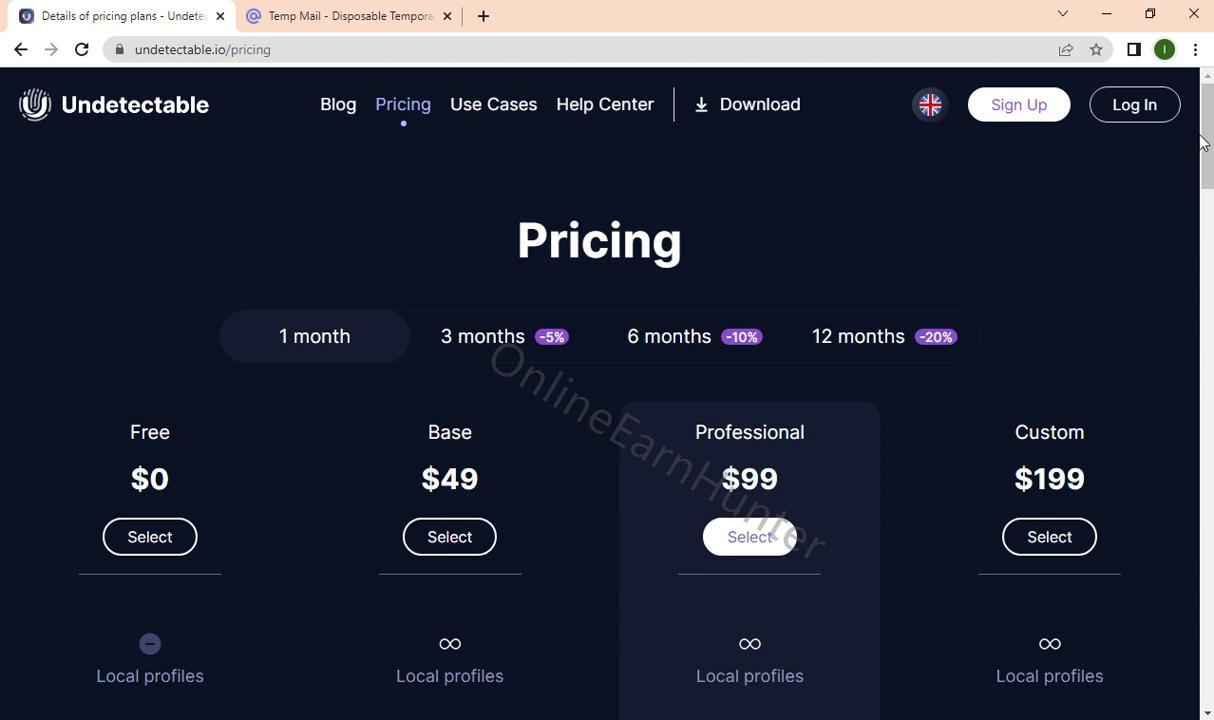
{"action": "left_click_drag", "start_coordinate": [1208, 140], "coordinate": [1208, 150]}
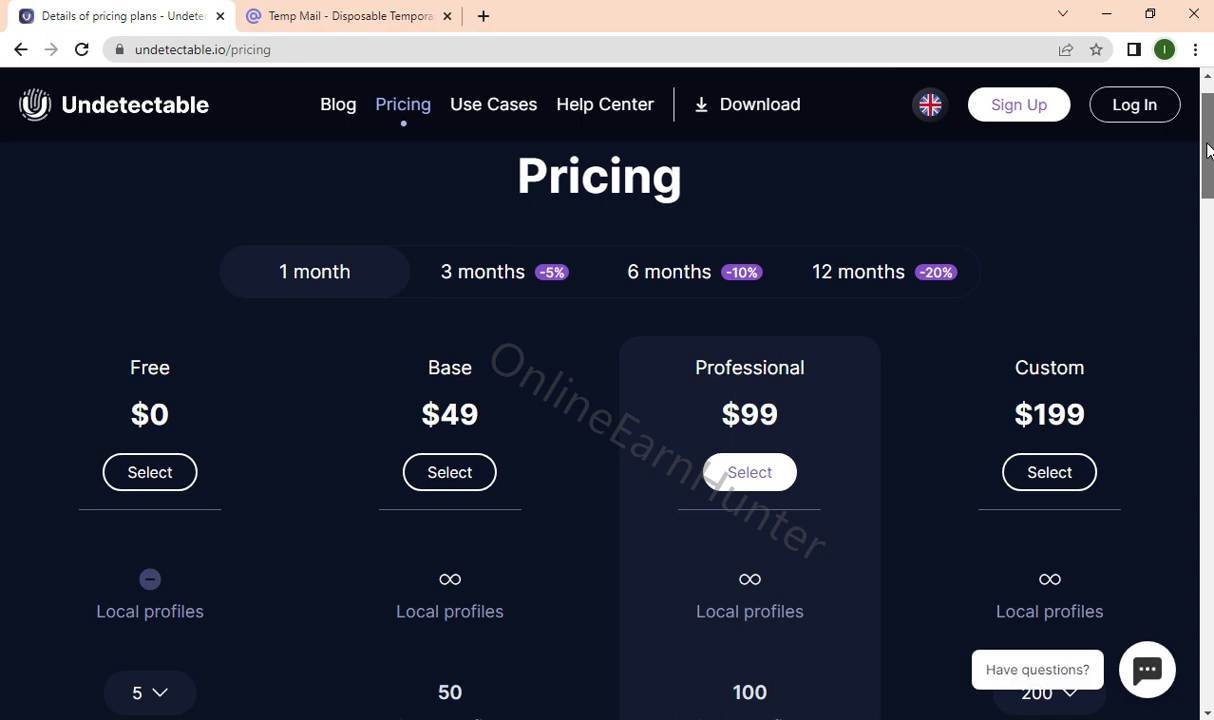
{"action": "mouse_move", "coordinate": [1208, 150]}
{"action": "left_mouse_down"}
{"action": "mouse_move", "coordinate": [1200, 177]}
{"action": "mouse_move", "coordinate": [1200, 160]}
{"action": "left_mouse_up"}
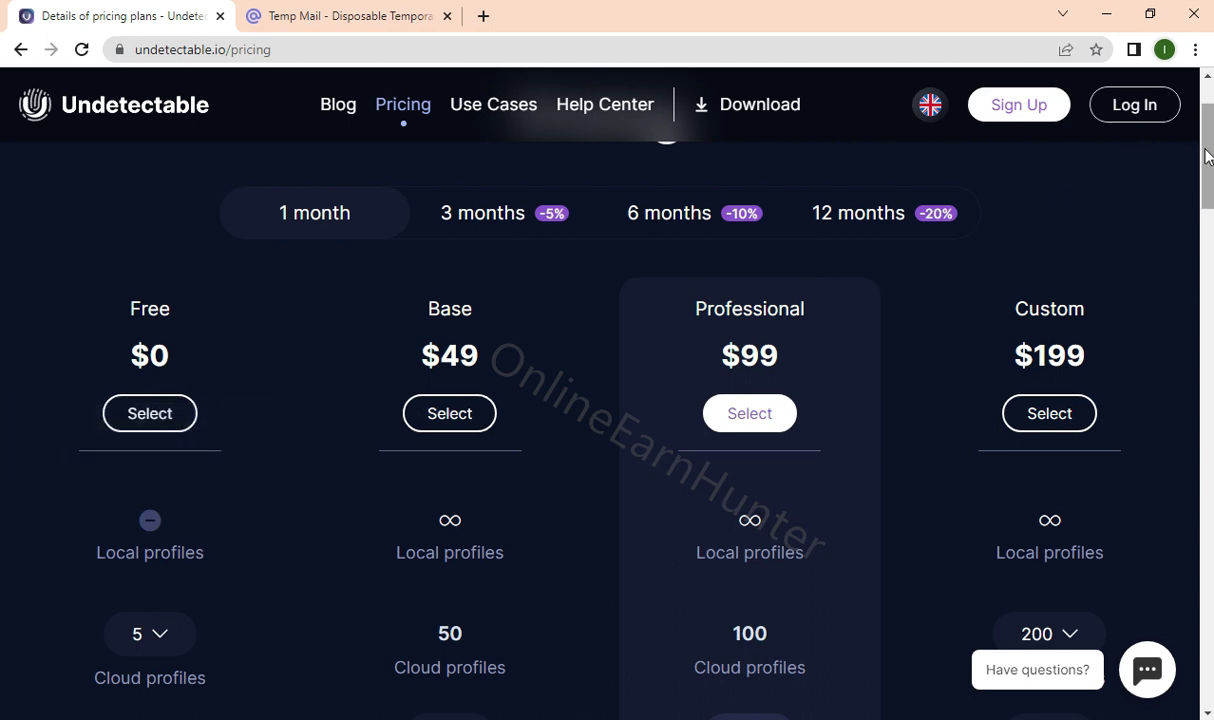
{"action": "left_click_drag", "start_coordinate": [1207, 155], "coordinate": [832, 183]}
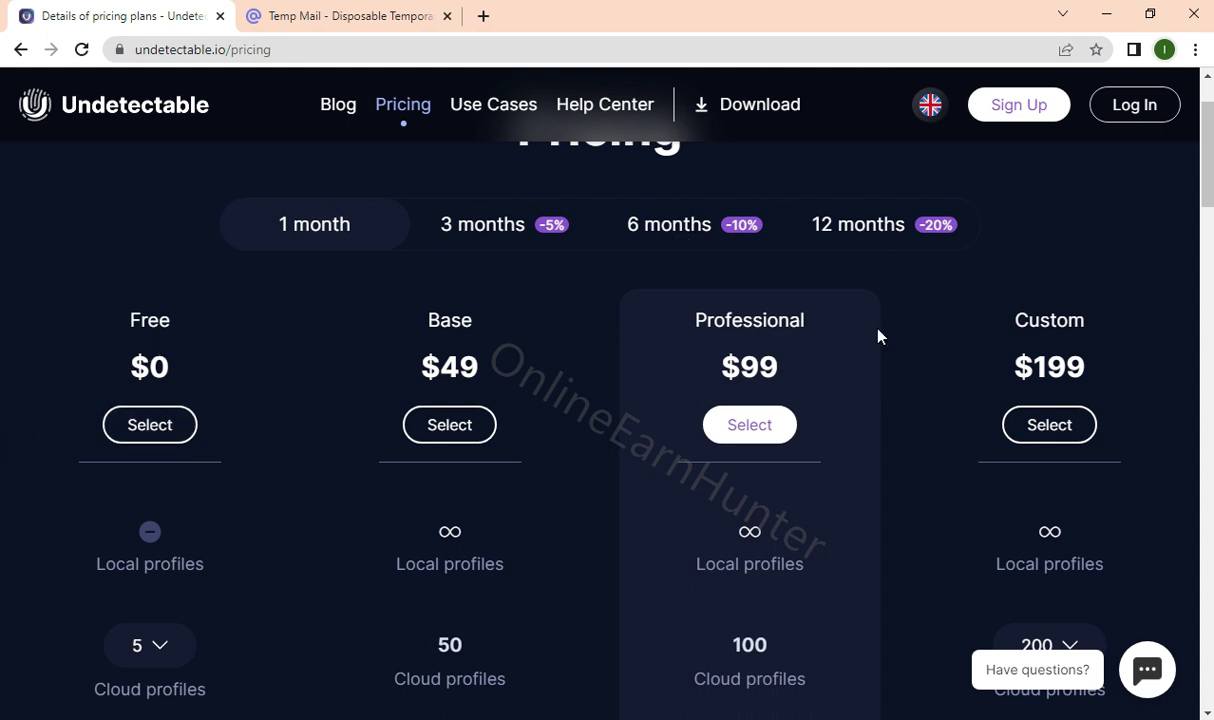
{"action": "scroll", "coordinate": [607, 400], "scroll_direction": "down", "scroll_amount": 2}
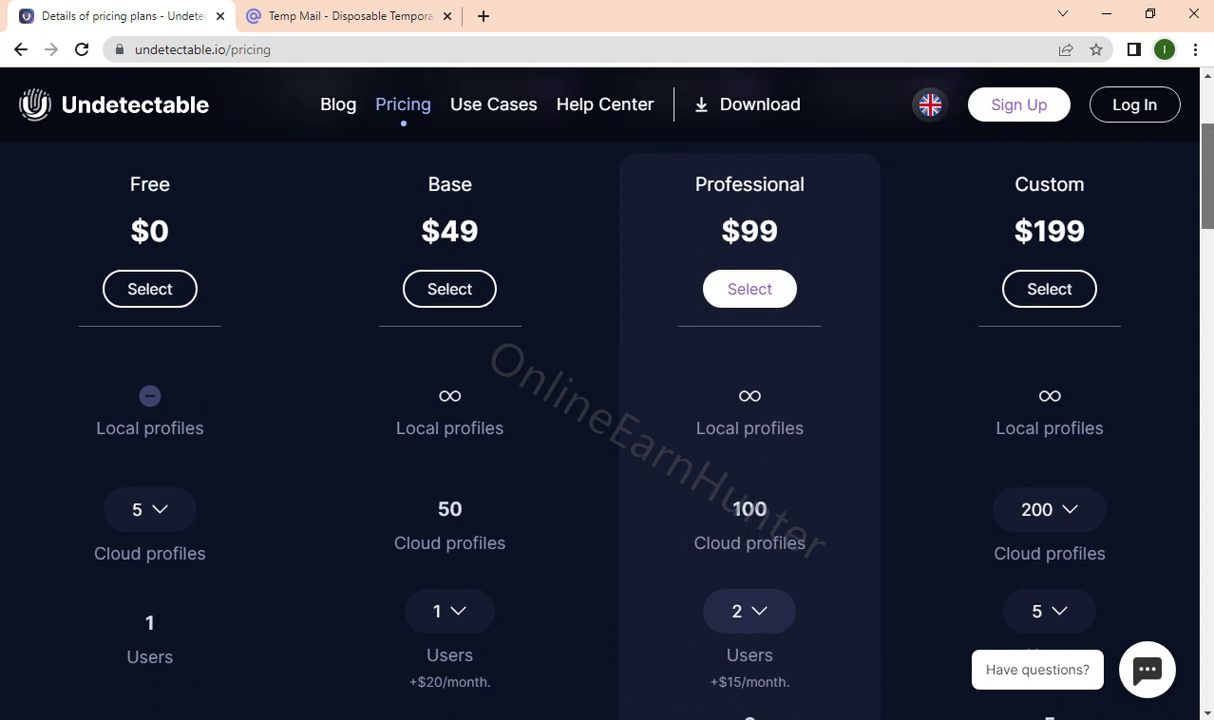
{"action": "left_click", "coordinate": [162, 289]}
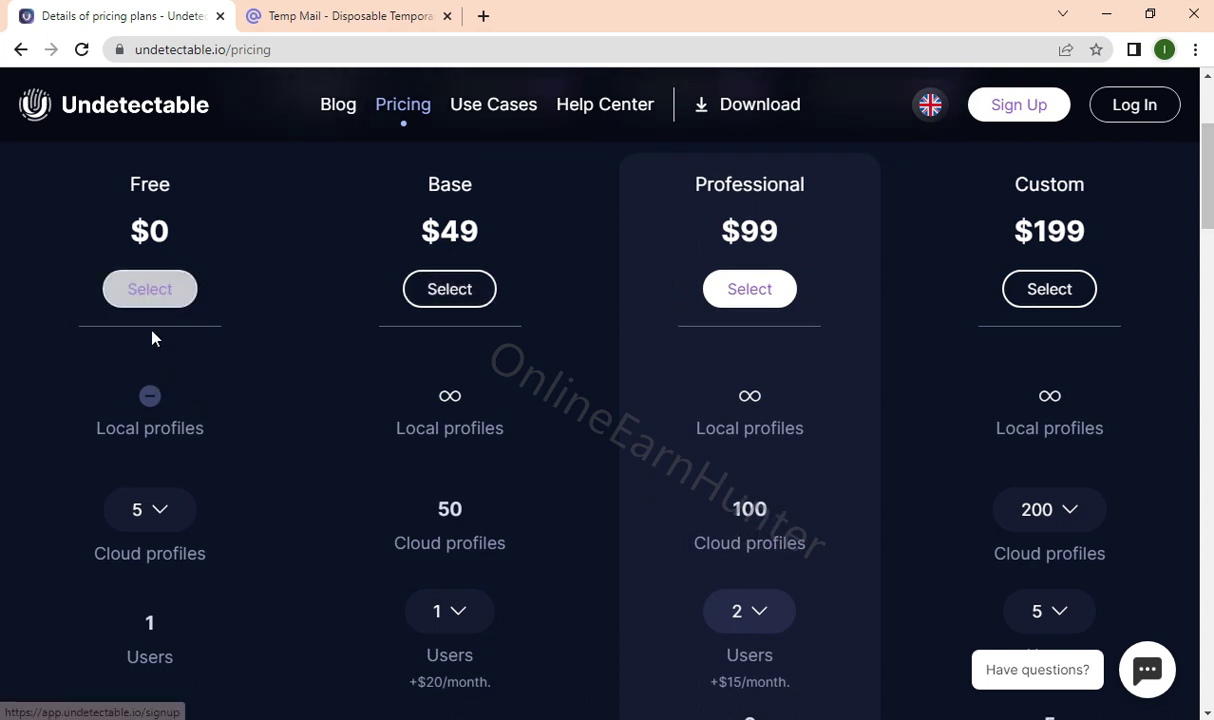
{"action": "mouse_move", "coordinate": [141, 432]}
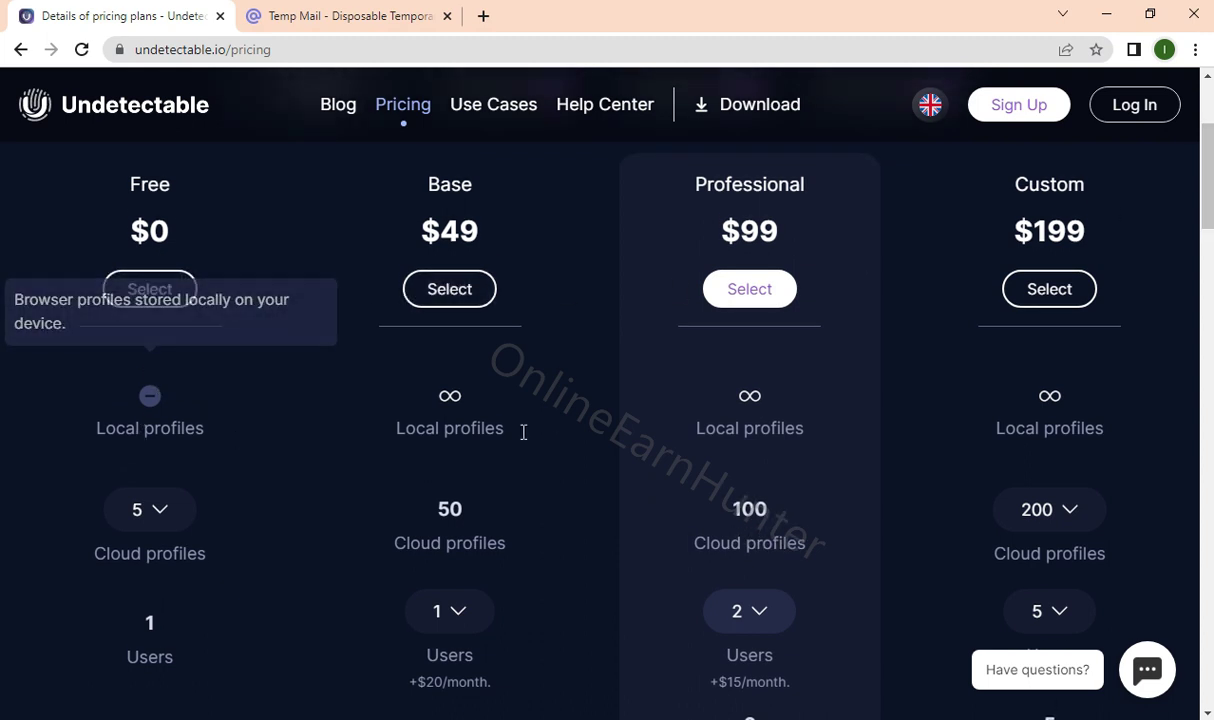
{"action": "scroll", "coordinate": [1206, 163], "scroll_direction": "down", "scroll_amount": 2}
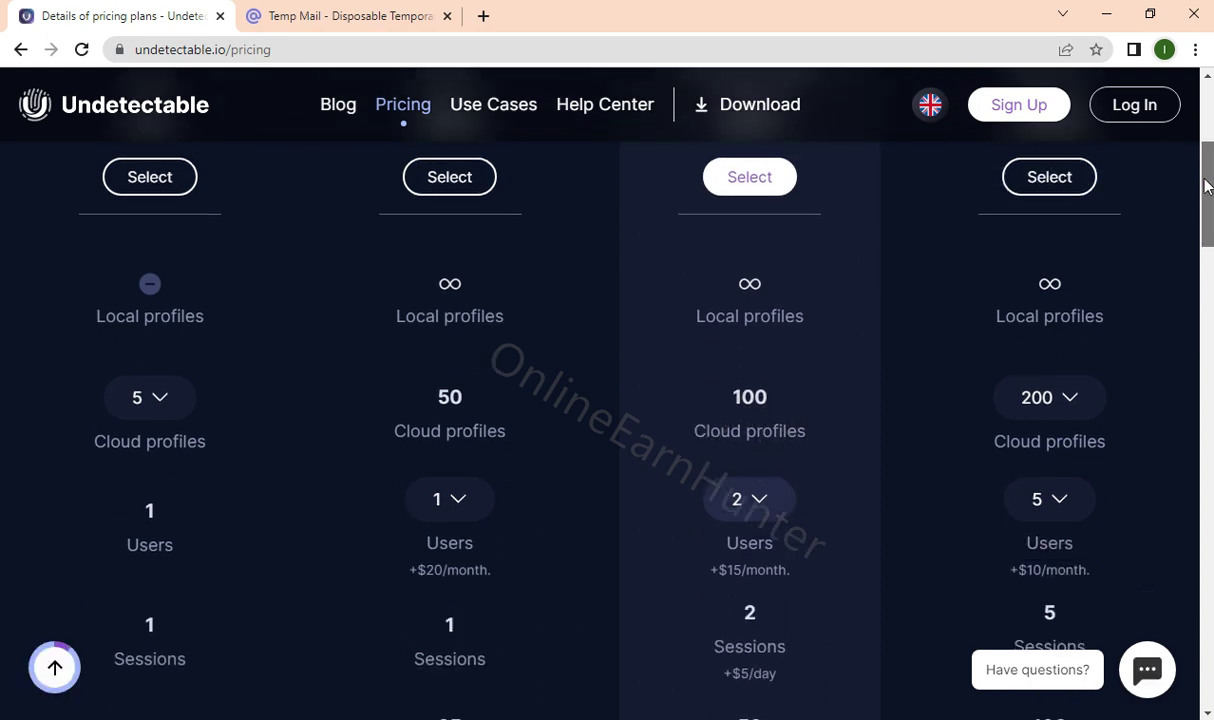
{"action": "mouse_move", "coordinate": [209, 355]}
{"action": "left_click", "coordinate": [163, 318]}
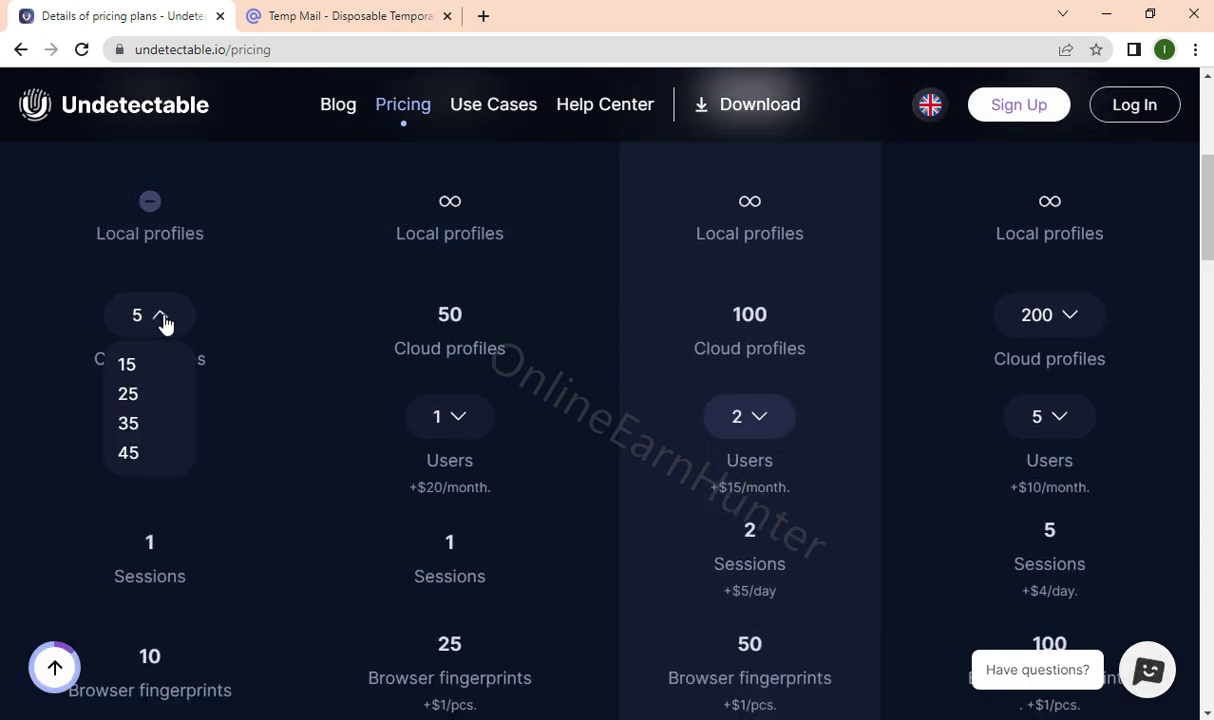
{"action": "left_click", "coordinate": [163, 318]}
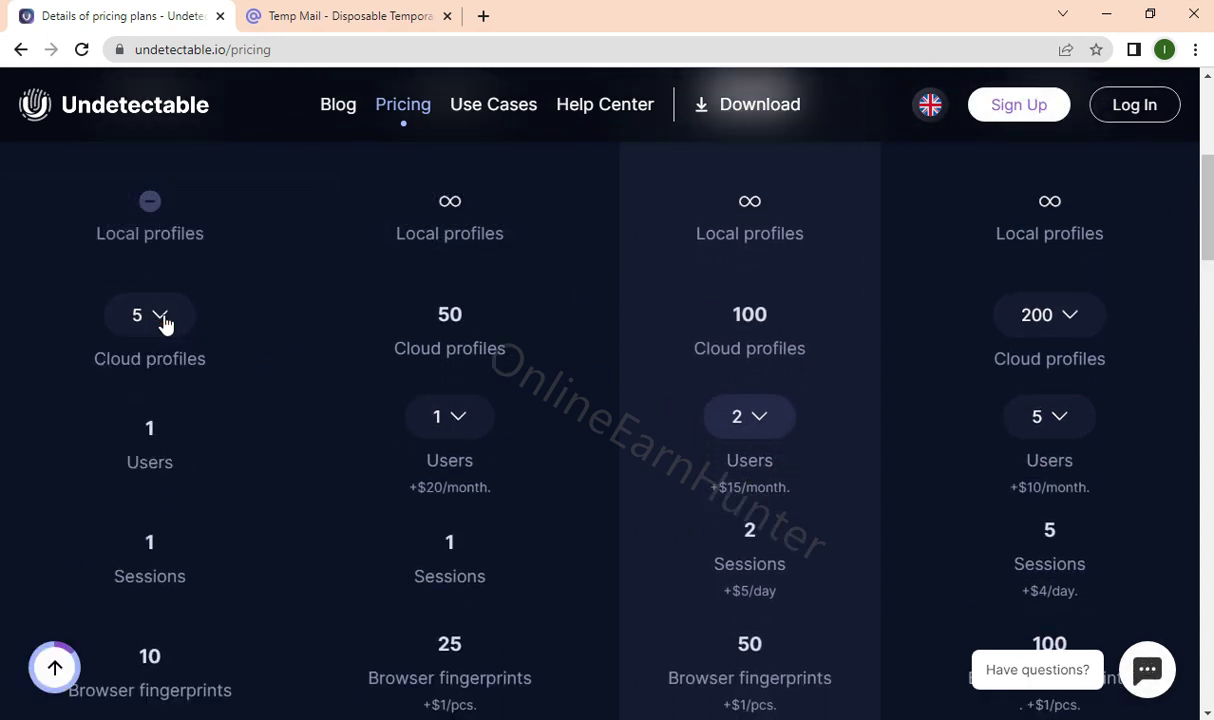
{"action": "left_click", "coordinate": [163, 318]}
{"action": "left_click", "coordinate": [149, 423]}
{"action": "left_click", "coordinate": [164, 325]}
{"action": "left_click", "coordinate": [120, 360]}
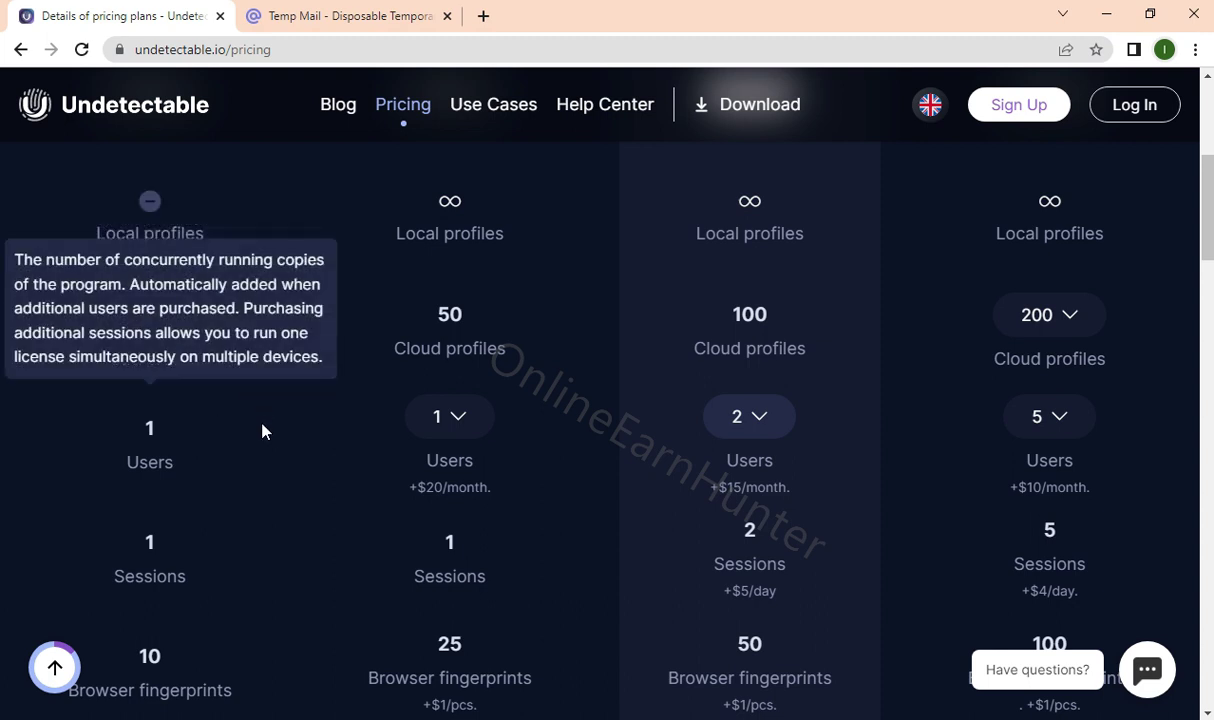
{"action": "mouse_move", "coordinate": [214, 259]}
{"action": "mouse_move", "coordinate": [173, 310]}
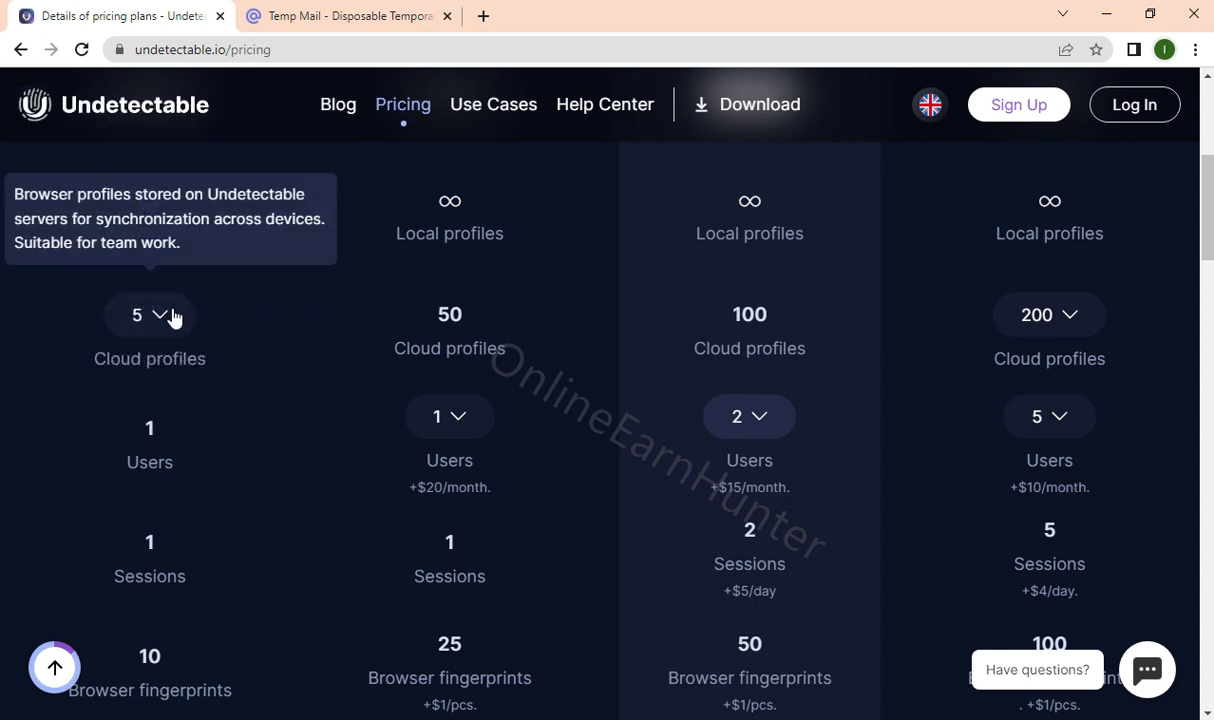
{"action": "mouse_move", "coordinate": [212, 462]}
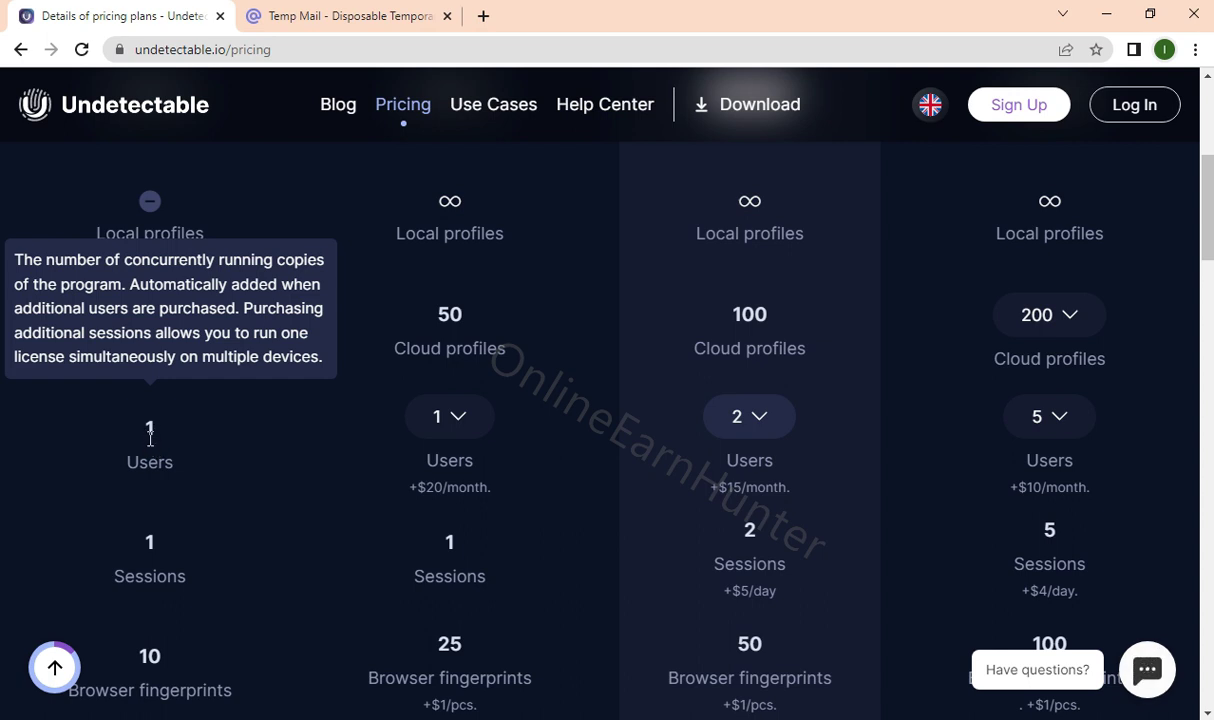
{"action": "mouse_move", "coordinate": [421, 421]}
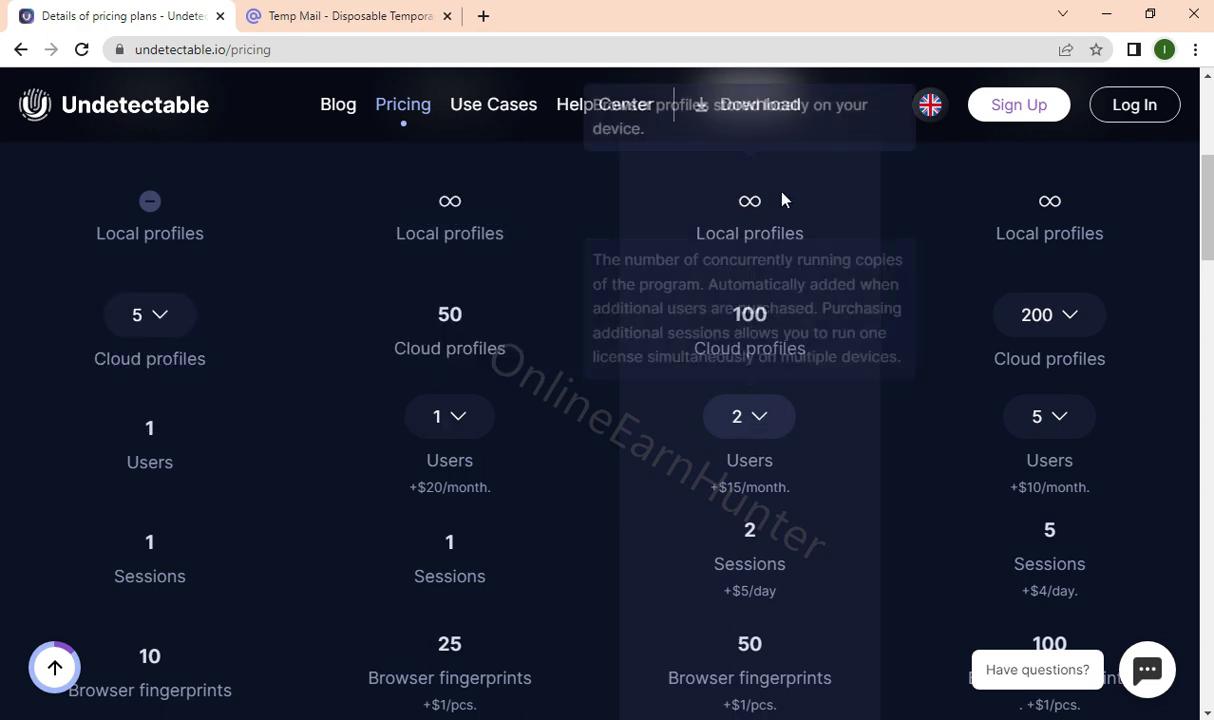
{"action": "scroll", "coordinate": [1208, 203], "scroll_direction": "up", "scroll_amount": 2}
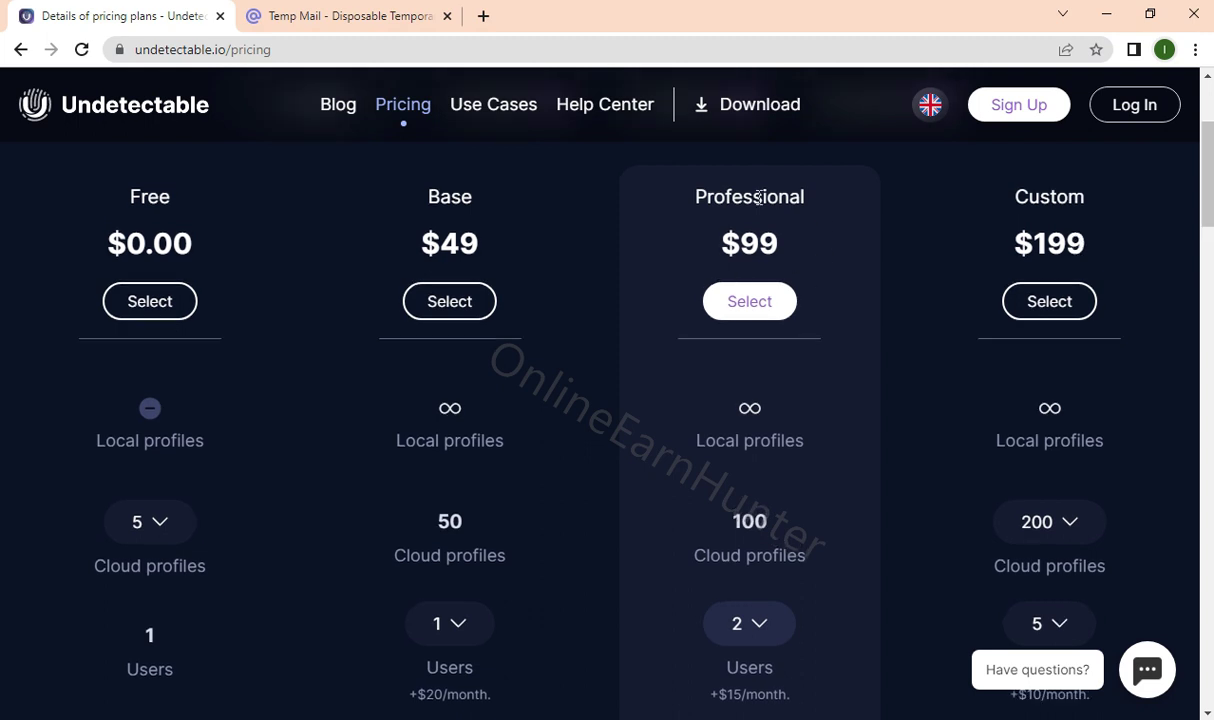
{"action": "mouse_move", "coordinate": [750, 627]}
{"action": "left_click_drag", "start_coordinate": [1208, 178], "coordinate": [1208, 245]}
{"action": "mouse_move", "coordinate": [155, 418]}
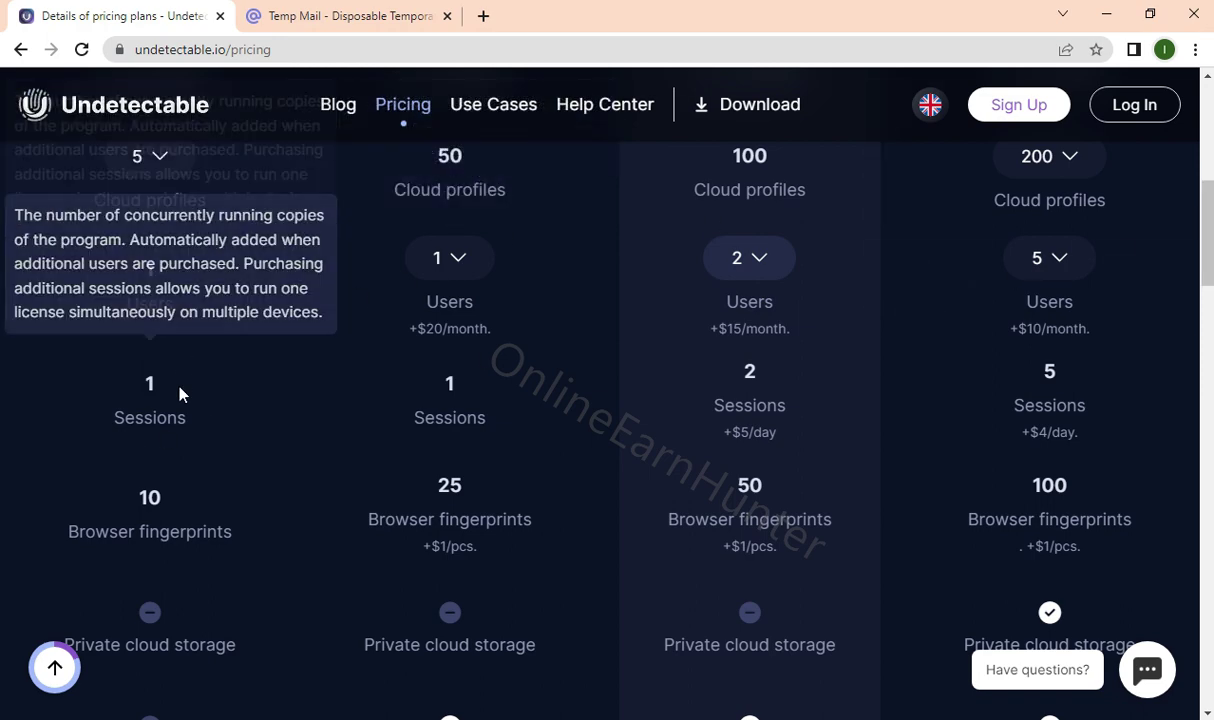
{"action": "mouse_move", "coordinate": [737, 257]}
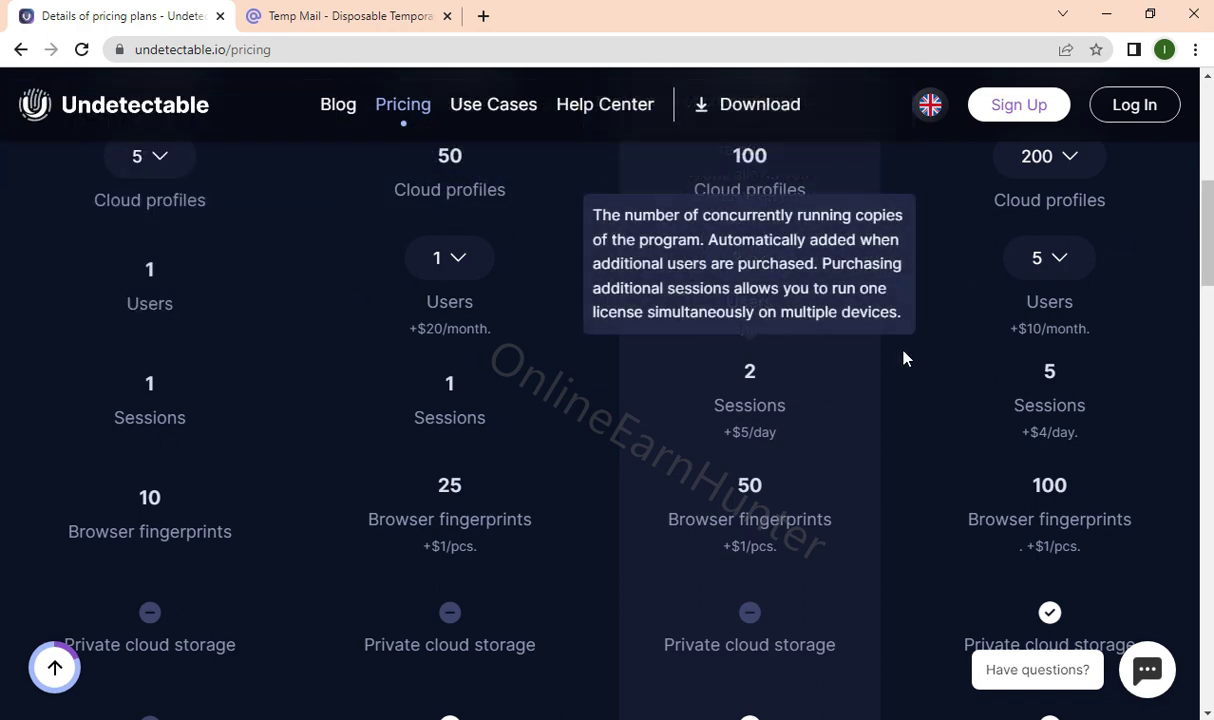
{"action": "mouse_move", "coordinate": [1047, 255]}
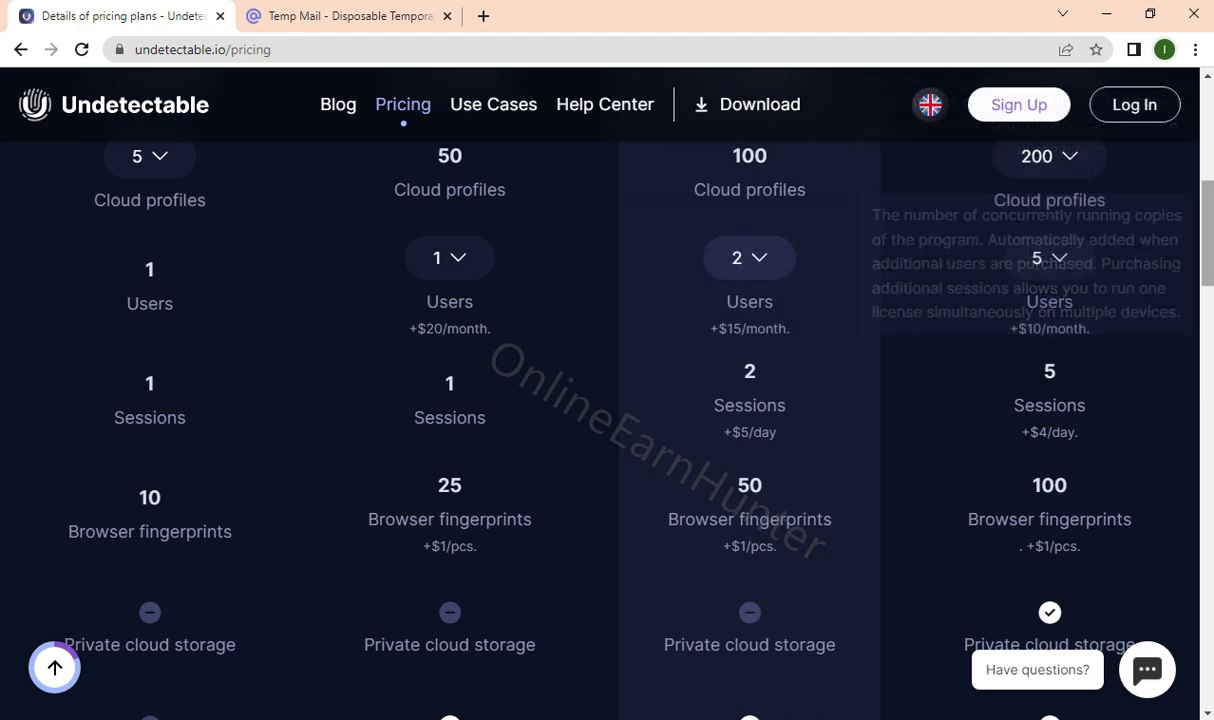
{"action": "left_click_drag", "start_coordinate": [1206, 203], "coordinate": [1207, 238]}
{"action": "mouse_move", "coordinate": [141, 348]}
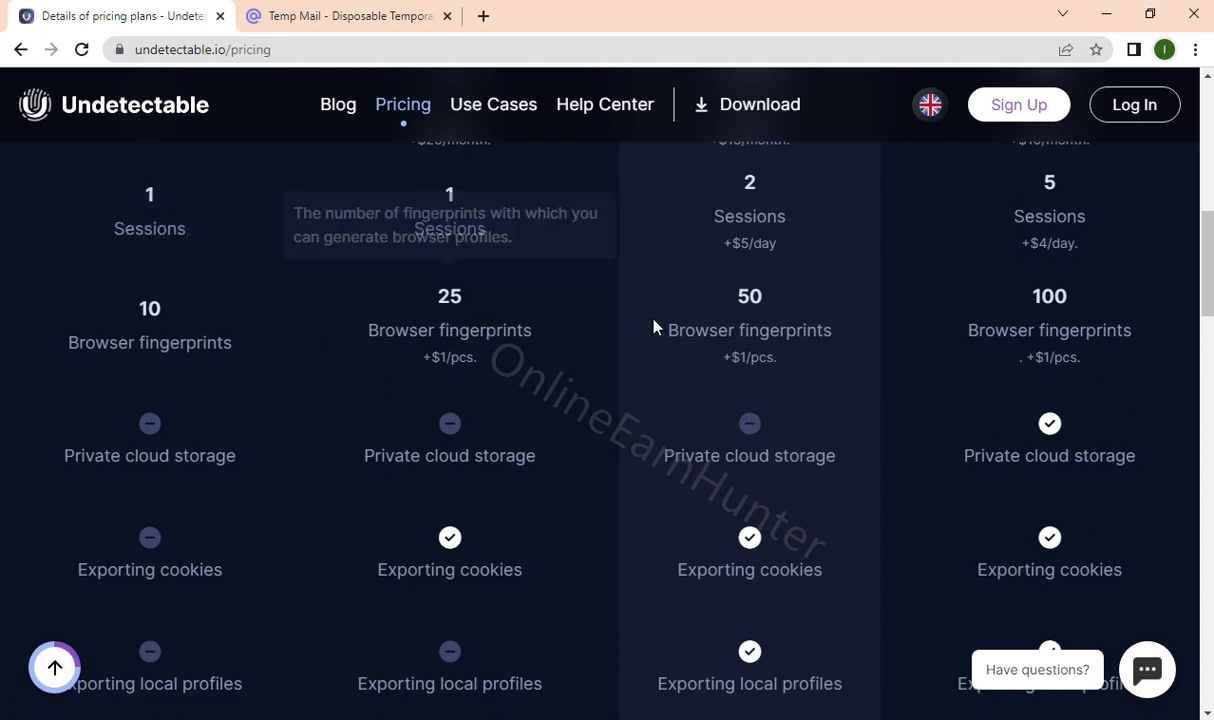
{"action": "left_click_drag", "start_coordinate": [1206, 252], "coordinate": [1171, 450]}
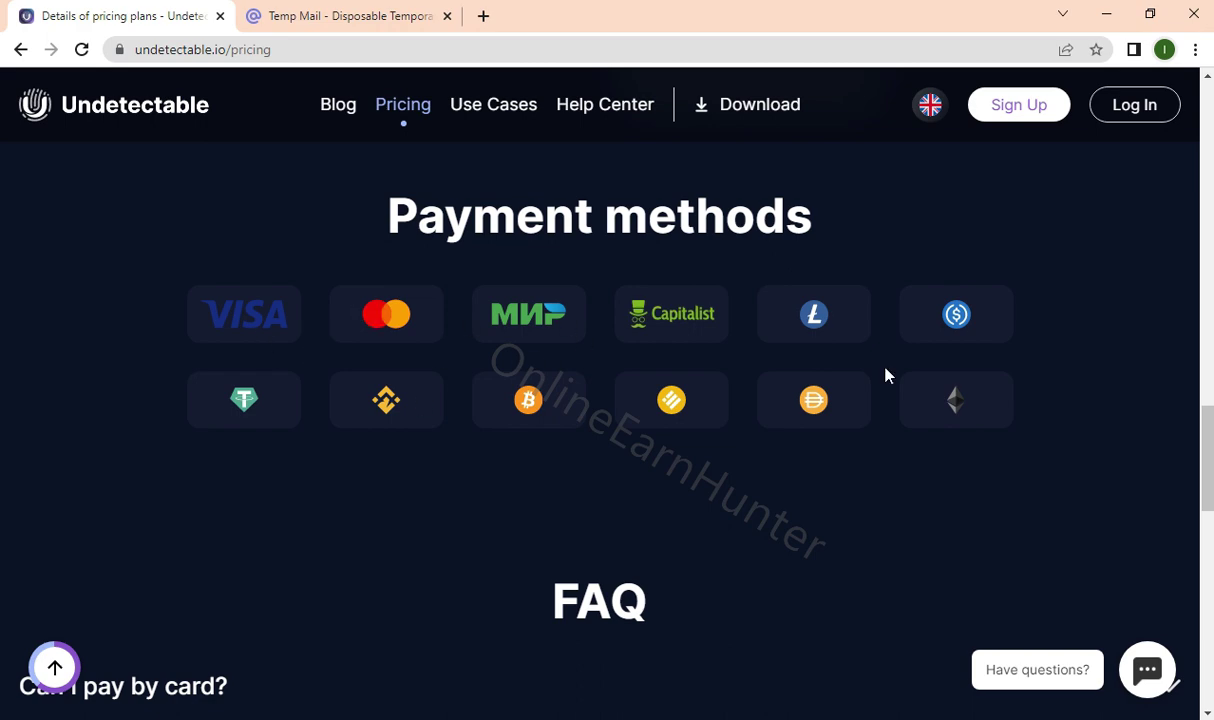
Scroll to the FAQ and expand the answers on what configurations are and their update frequency.
{"action": "left_click_drag", "start_coordinate": [1208, 438], "coordinate": [1210, 496]}
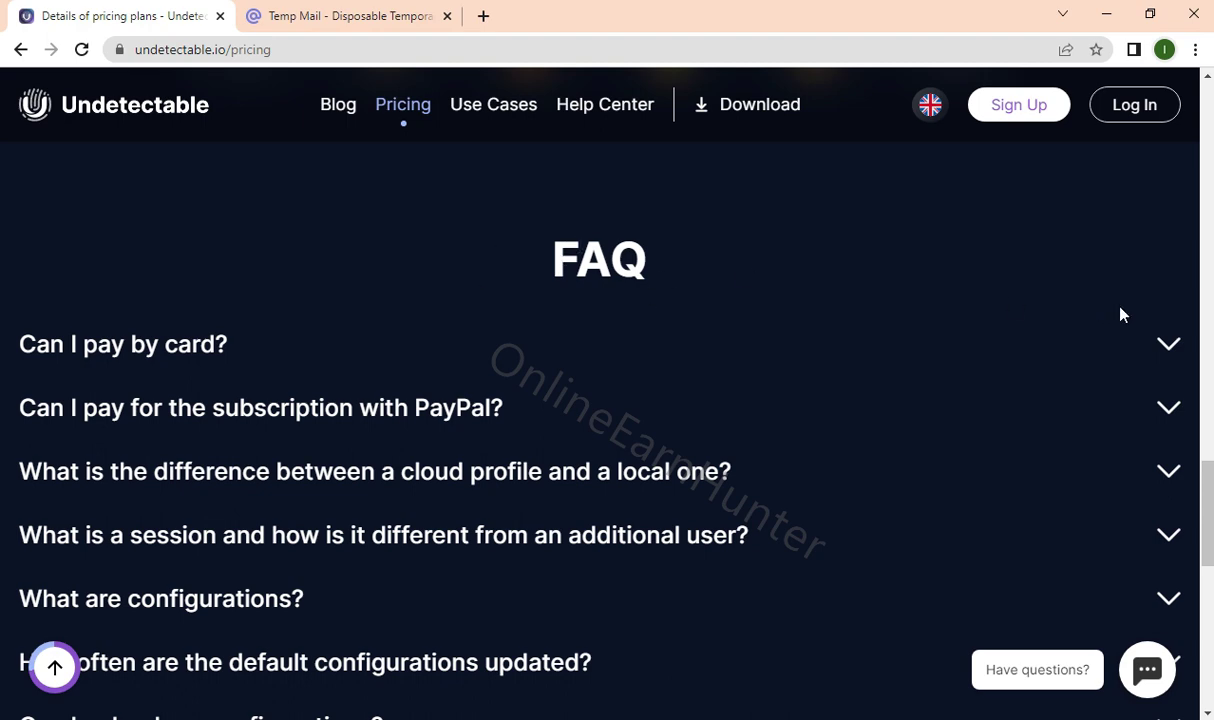
{"action": "scroll", "coordinate": [1145, 490], "scroll_direction": "down", "scroll_amount": 3}
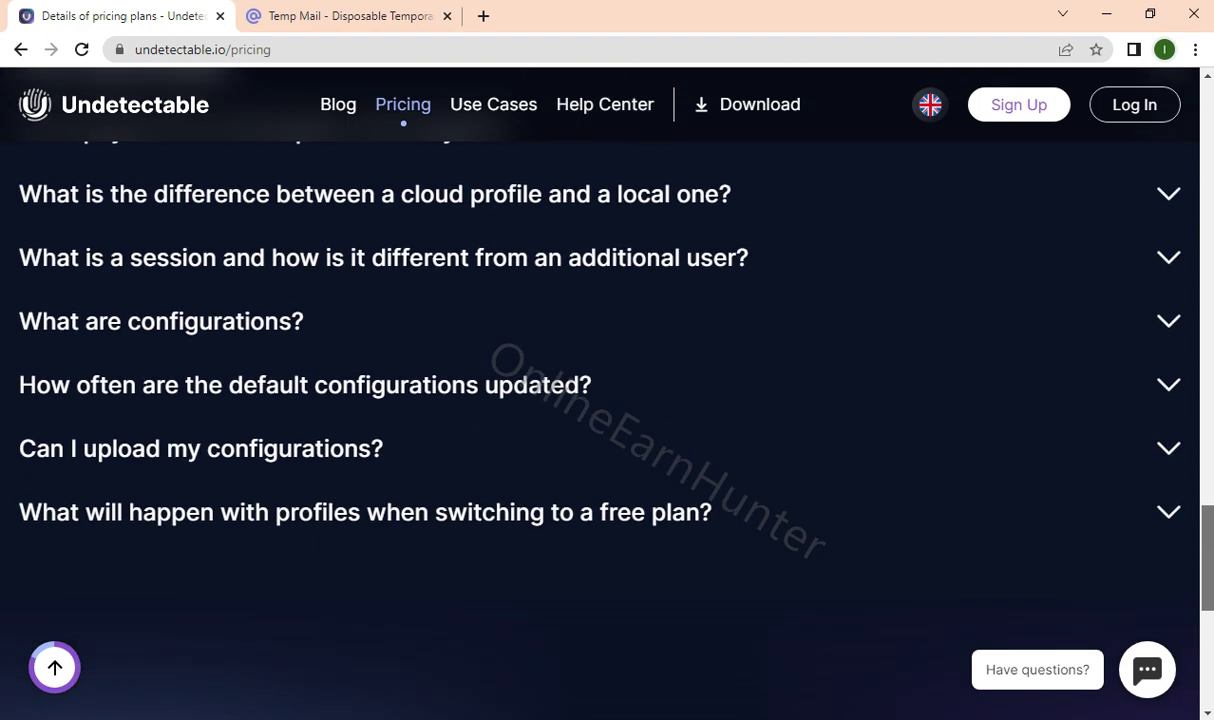
{"action": "scroll", "coordinate": [600, 400], "scroll_direction": "down", "scroll_amount": 1}
{"action": "left_click_drag", "start_coordinate": [1207, 572], "coordinate": [1200, 501]}
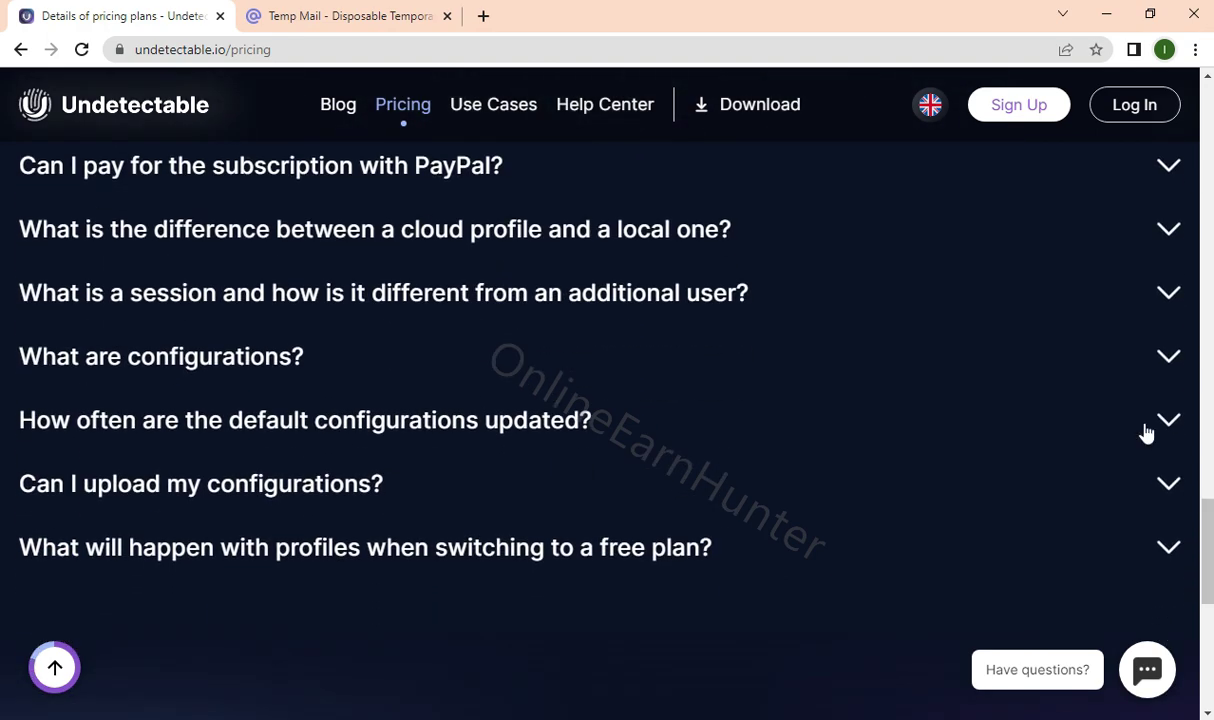
{"action": "left_click", "coordinate": [1168, 356]}
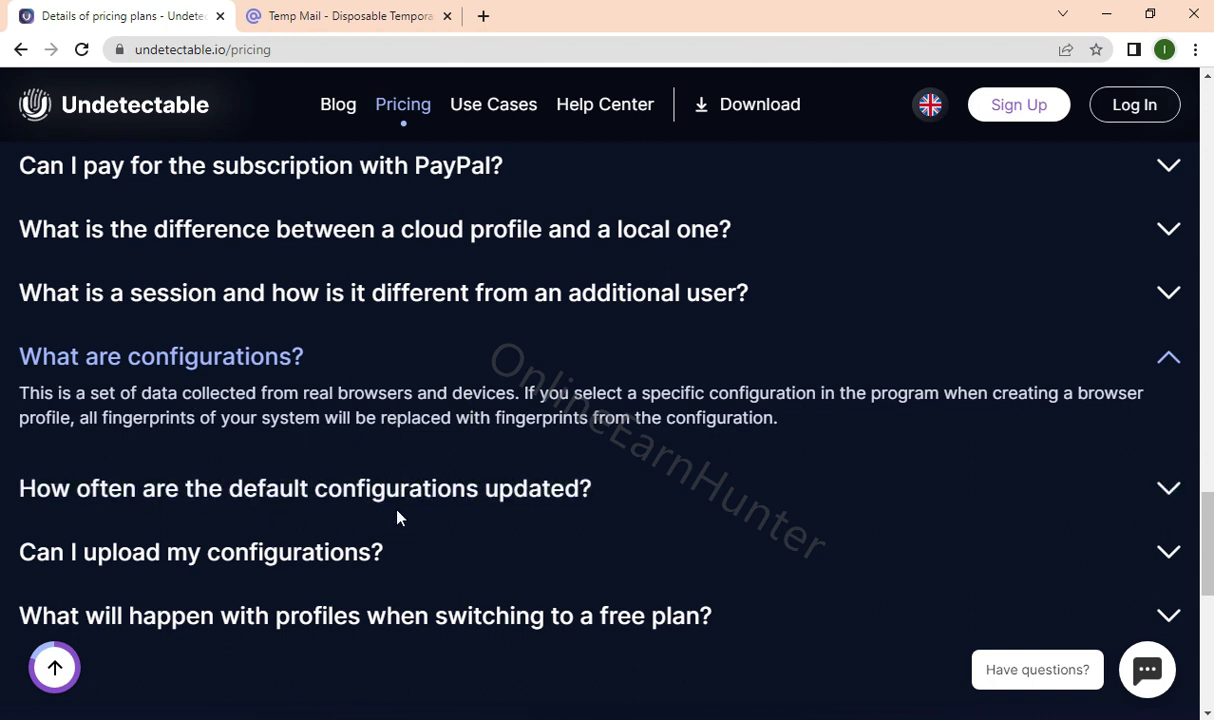
{"action": "left_click", "coordinate": [1160, 495]}
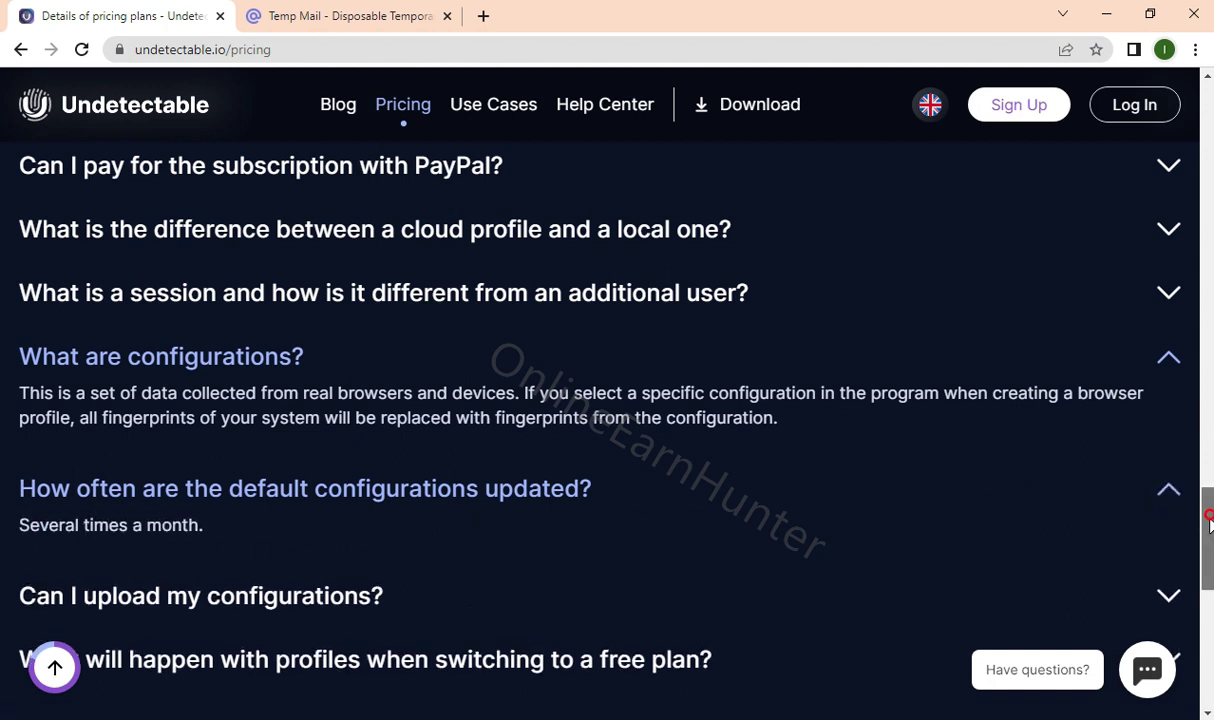
Expand the 'Can I upload my configurations?' answer, then go to the Use Cases page.
{"action": "scroll", "coordinate": [600, 400], "scroll_direction": "down", "scroll_amount": 3}
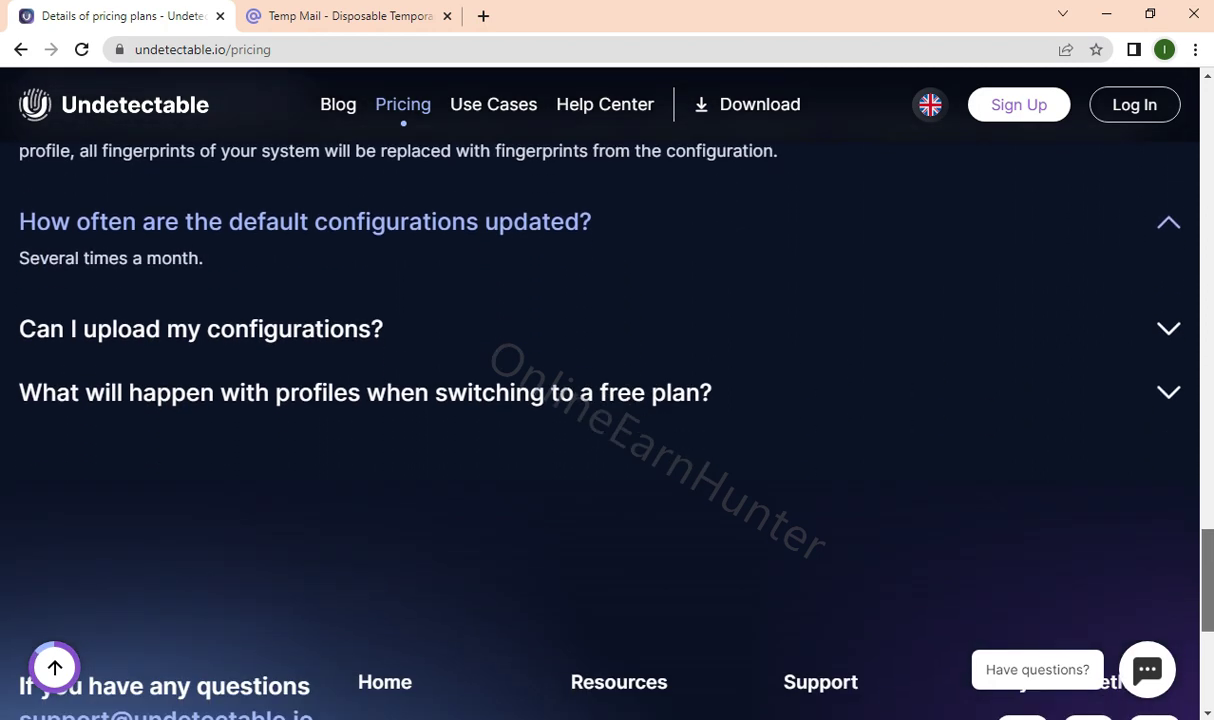
{"action": "left_click", "coordinate": [1160, 334]}
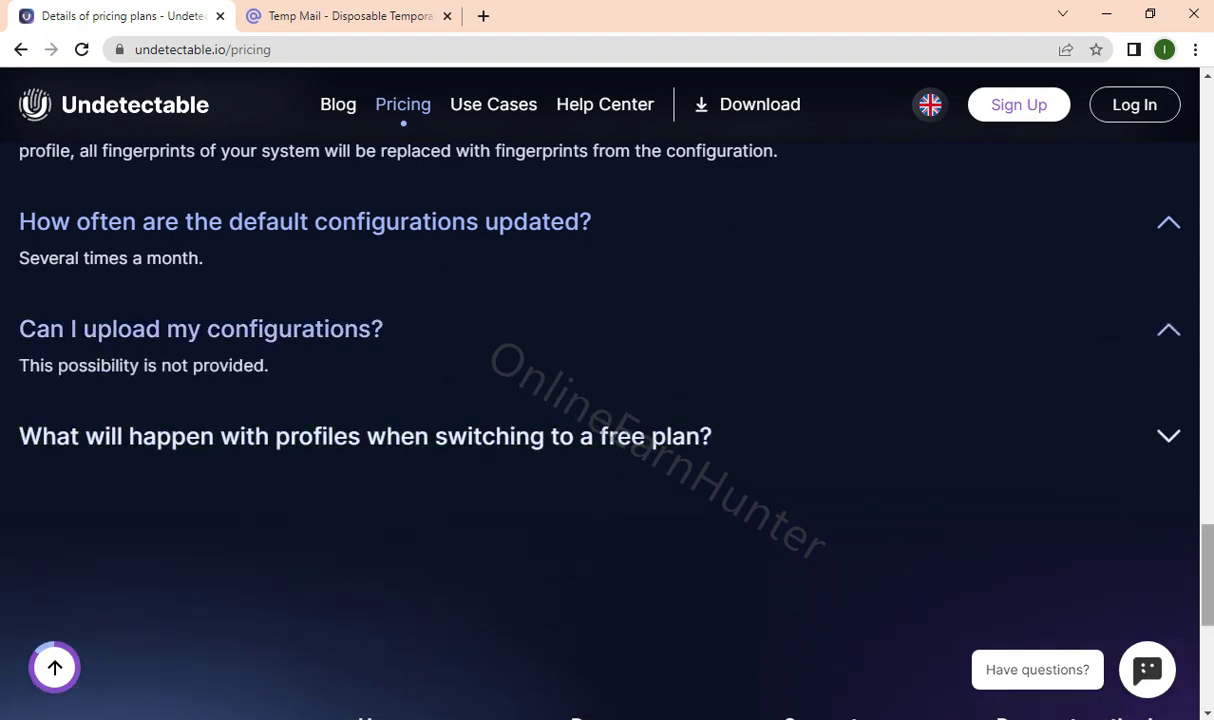
{"action": "left_click_drag", "start_coordinate": [1208, 562], "coordinate": [1208, 108]}
{"action": "left_click", "coordinate": [496, 114]}
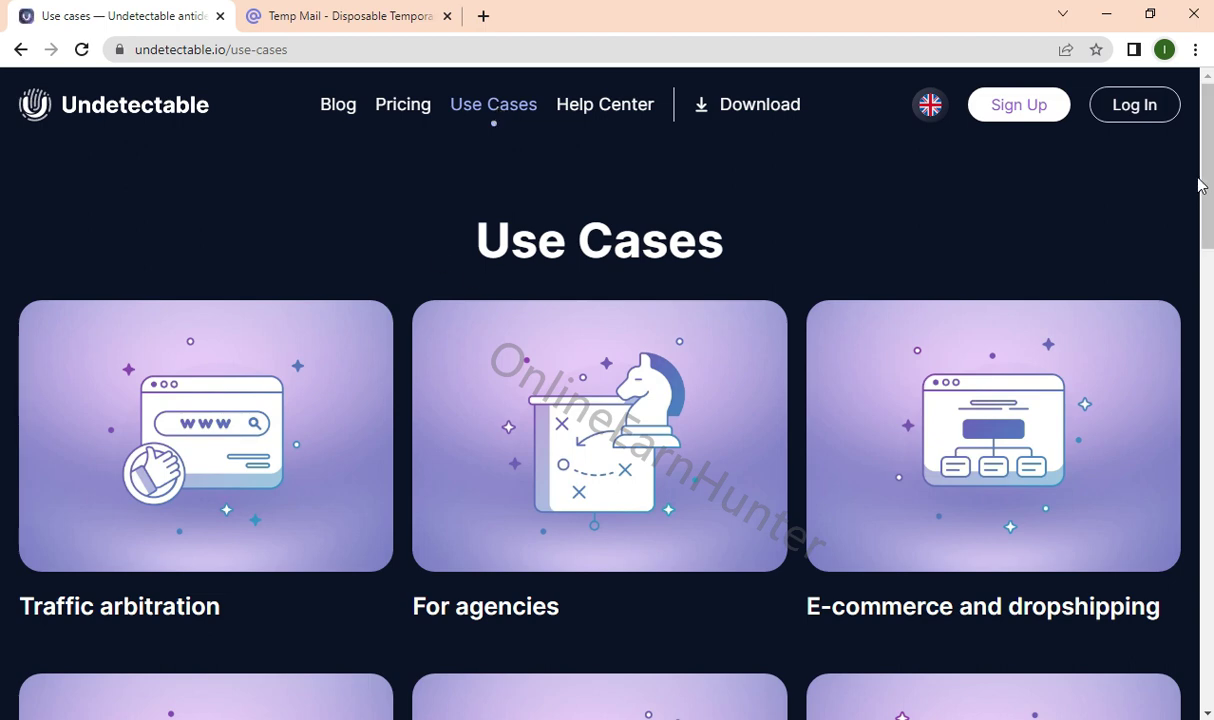
Scroll the Use Cases page while the Create an Account form opens in a new tab.
{"action": "mouse_move", "coordinate": [1207, 176]}
{"action": "left_mouse_down"}
{"action": "mouse_move", "coordinate": [1184, 320]}
{"action": "mouse_move", "coordinate": [1200, 366]}
{"action": "mouse_move", "coordinate": [1203, 474]}
{"action": "mouse_move", "coordinate": [1180, 226]}
{"action": "mouse_move", "coordinate": [1192, 141]}
{"action": "left_mouse_up"}
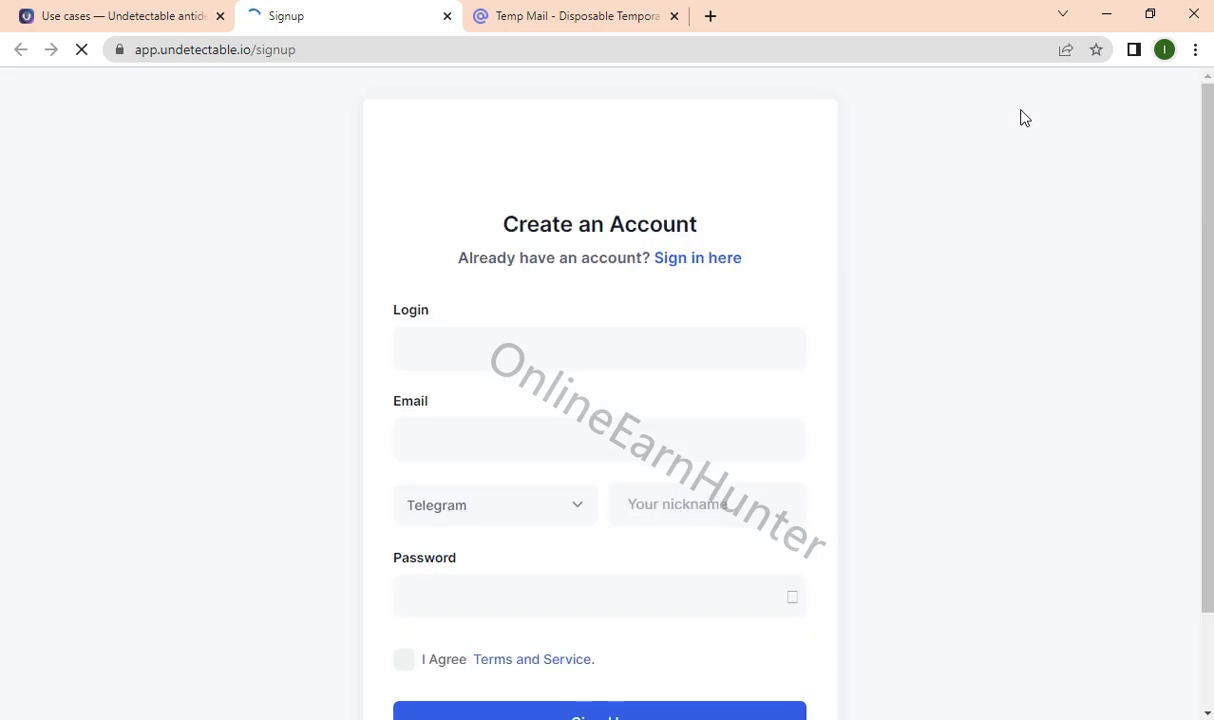
Scroll the signup form and click into its Login and Email fields.
{"action": "left_click", "coordinate": [483, 352]}
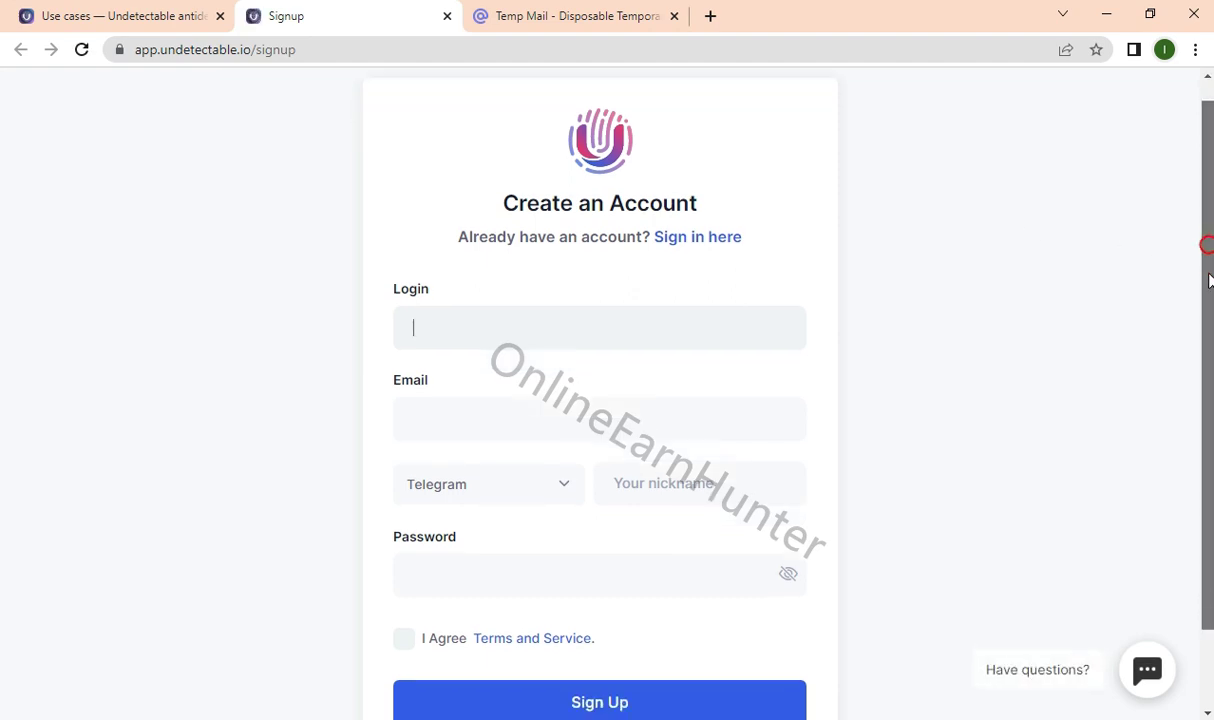
{"action": "scroll", "coordinate": [1206, 243], "scroll_direction": "down", "scroll_amount": 2}
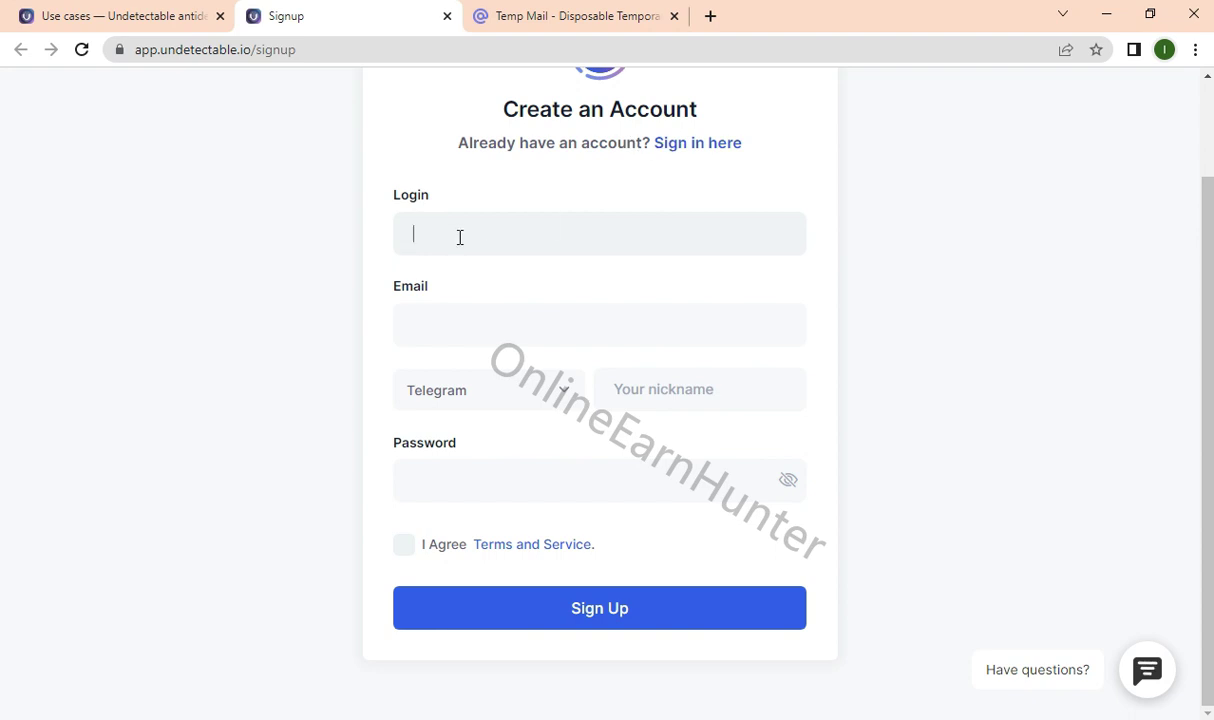
{"action": "left_click_drag", "start_coordinate": [1207, 312], "coordinate": [1195, 263]}
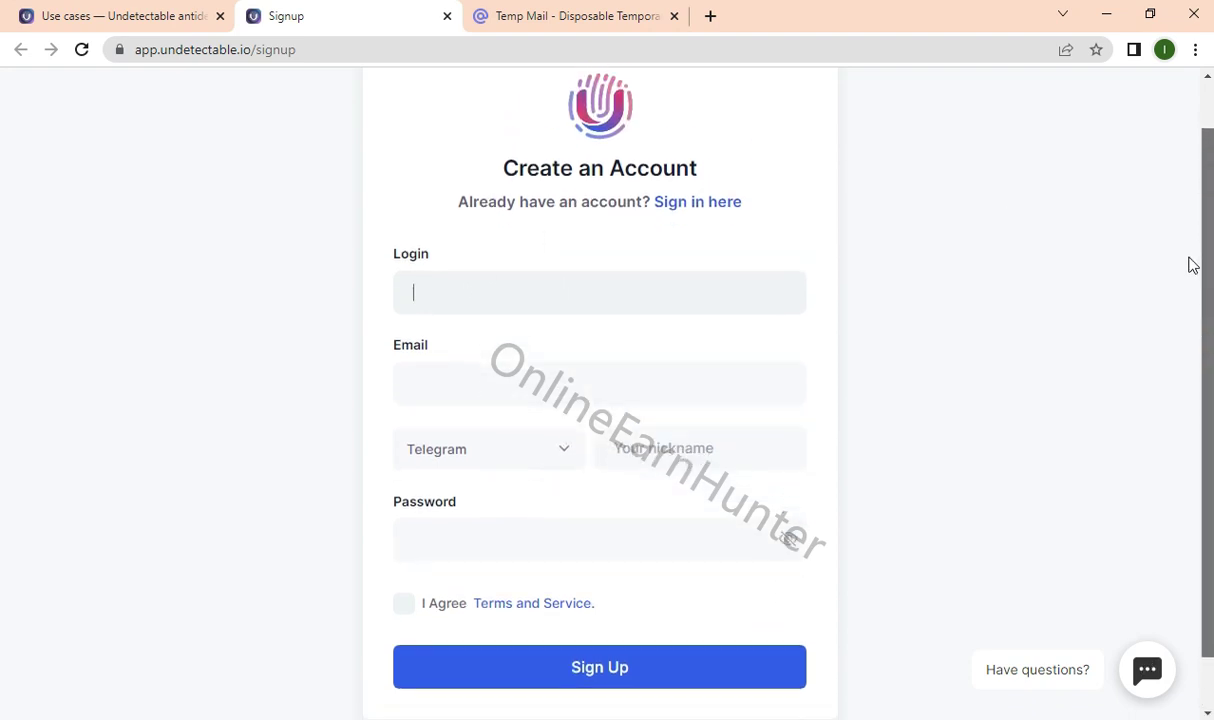
{"action": "left_click", "coordinate": [439, 288]}
{"action": "left_click", "coordinate": [437, 286]}
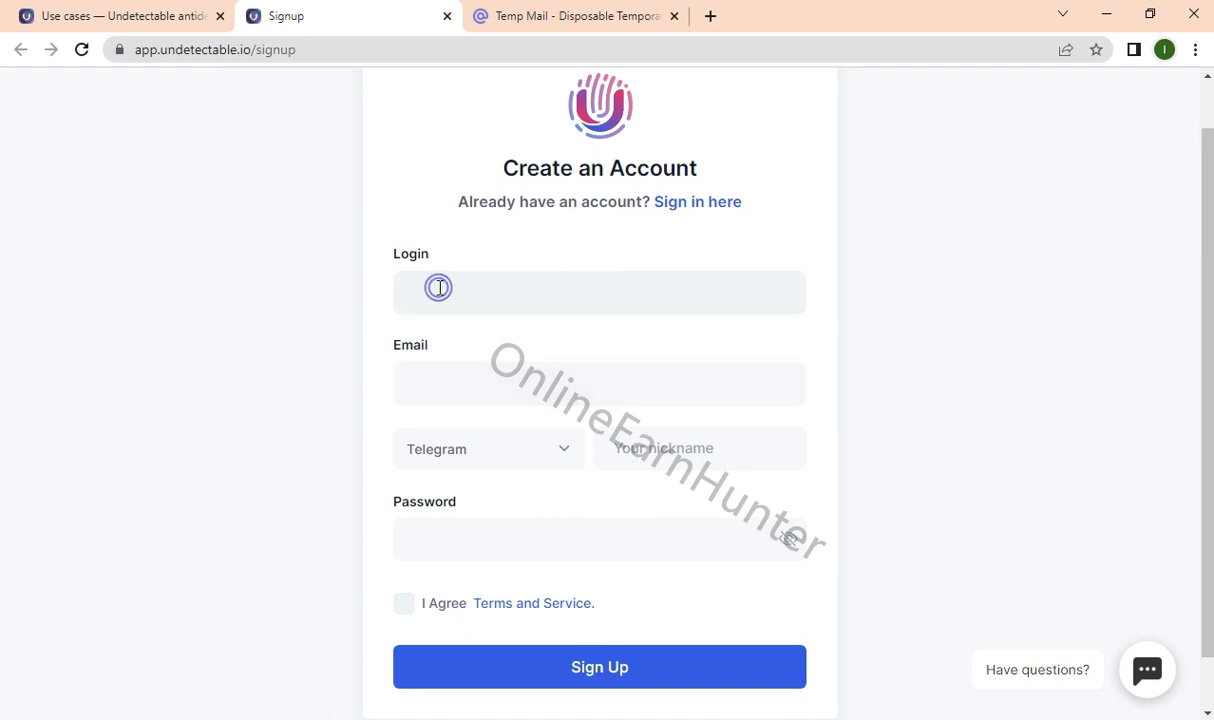
{"action": "left_click", "coordinate": [488, 380]}
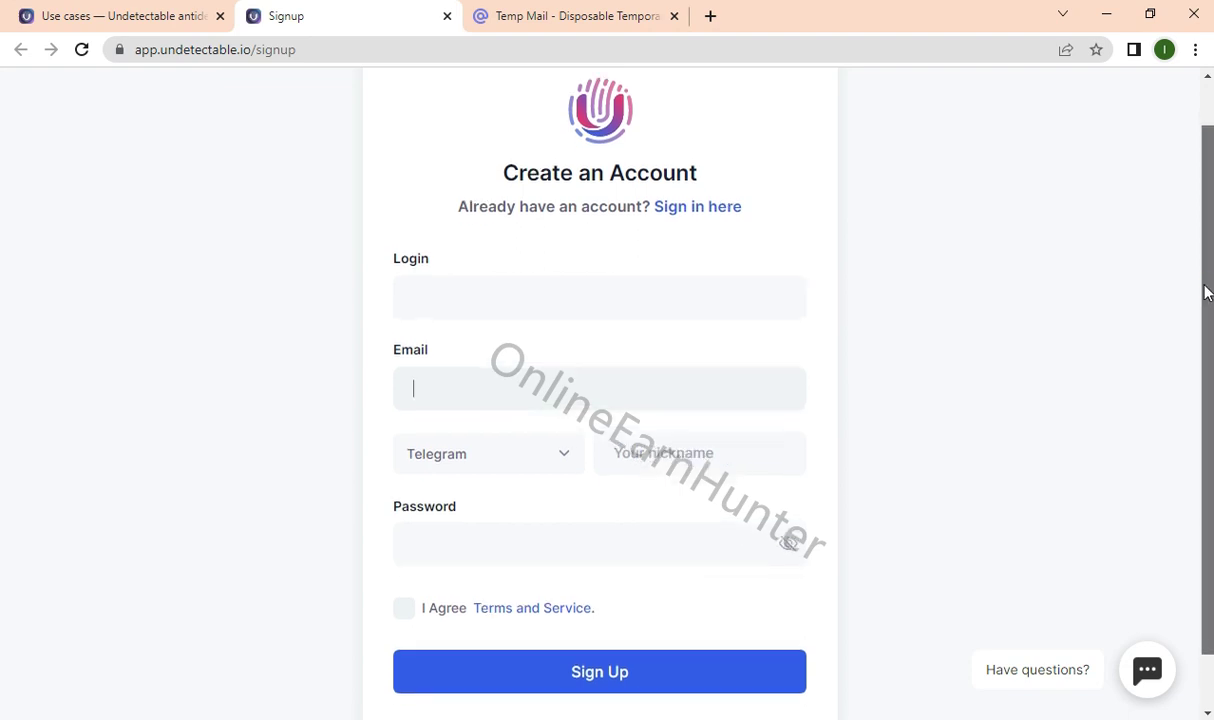
{"action": "left_click_drag", "start_coordinate": [1208, 293], "coordinate": [1077, 338]}
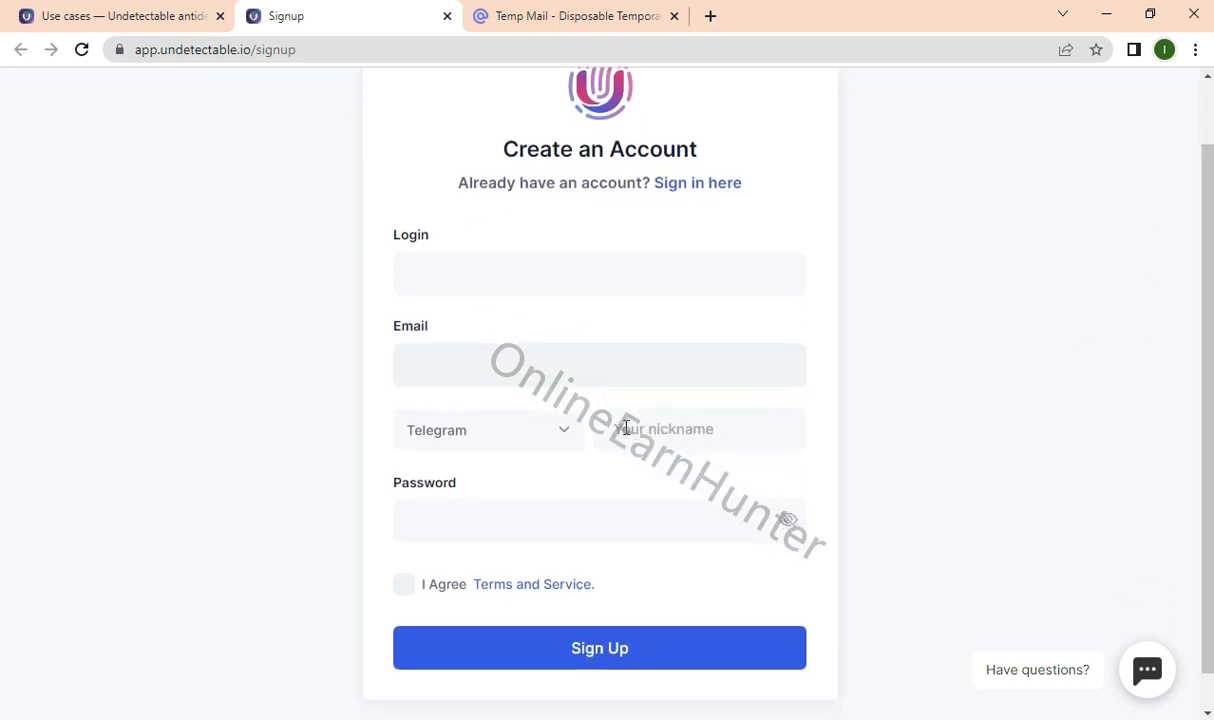
Keep Telegram as the contact messenger in the dropdown and refocus the Login field.
{"action": "left_click", "coordinate": [510, 418]}
{"action": "left_click", "coordinate": [503, 480]}
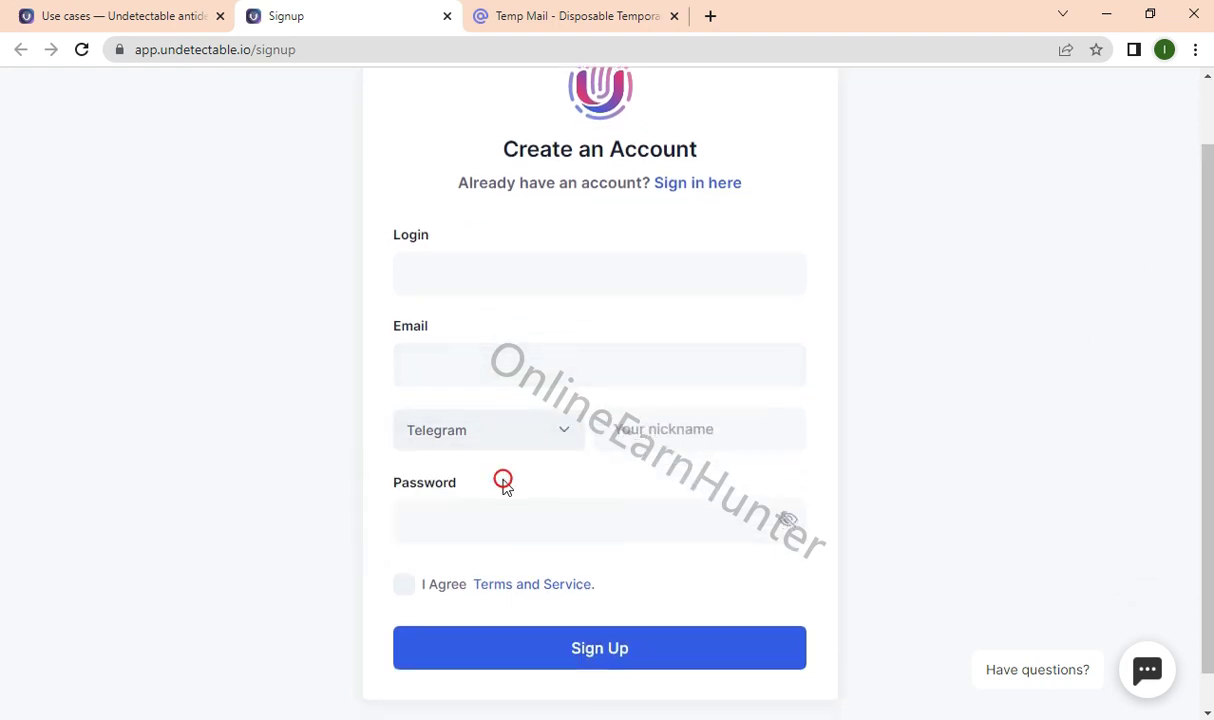
{"action": "left_click", "coordinate": [533, 521]}
{"action": "left_click", "coordinate": [524, 367]}
{"action": "left_click", "coordinate": [455, 273]}
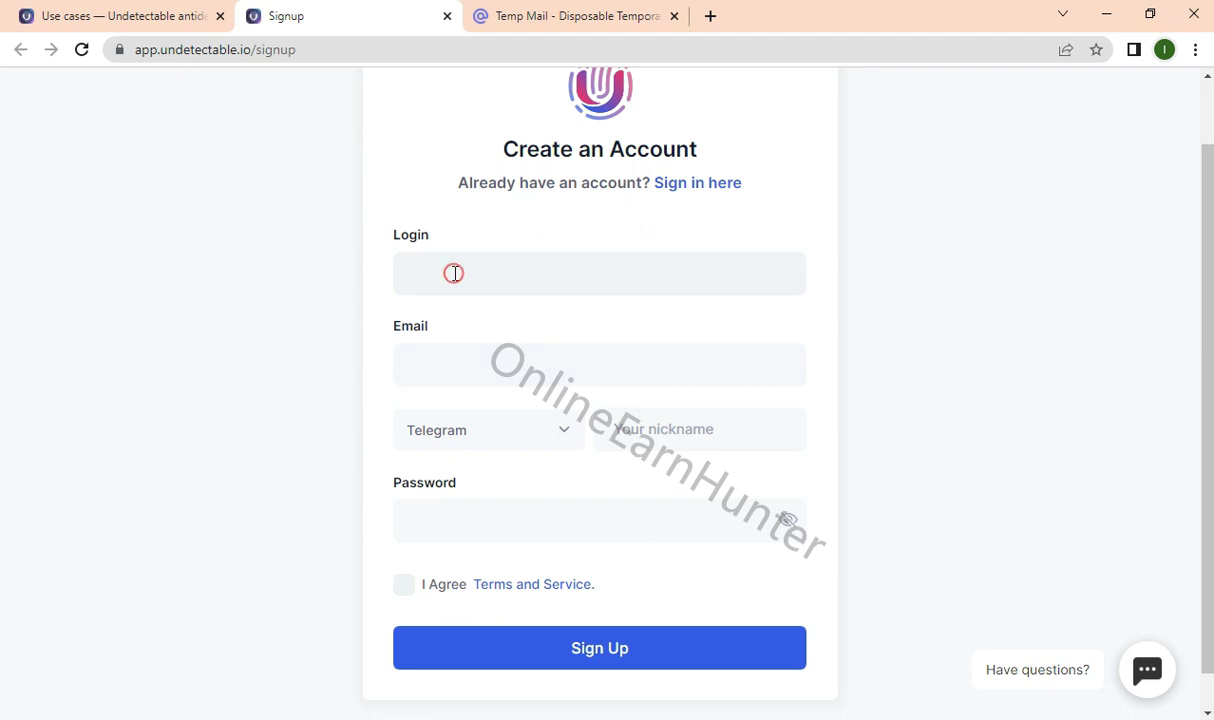
{"action": "left_click", "coordinate": [447, 348]}
{"action": "left_click", "coordinate": [458, 274]}
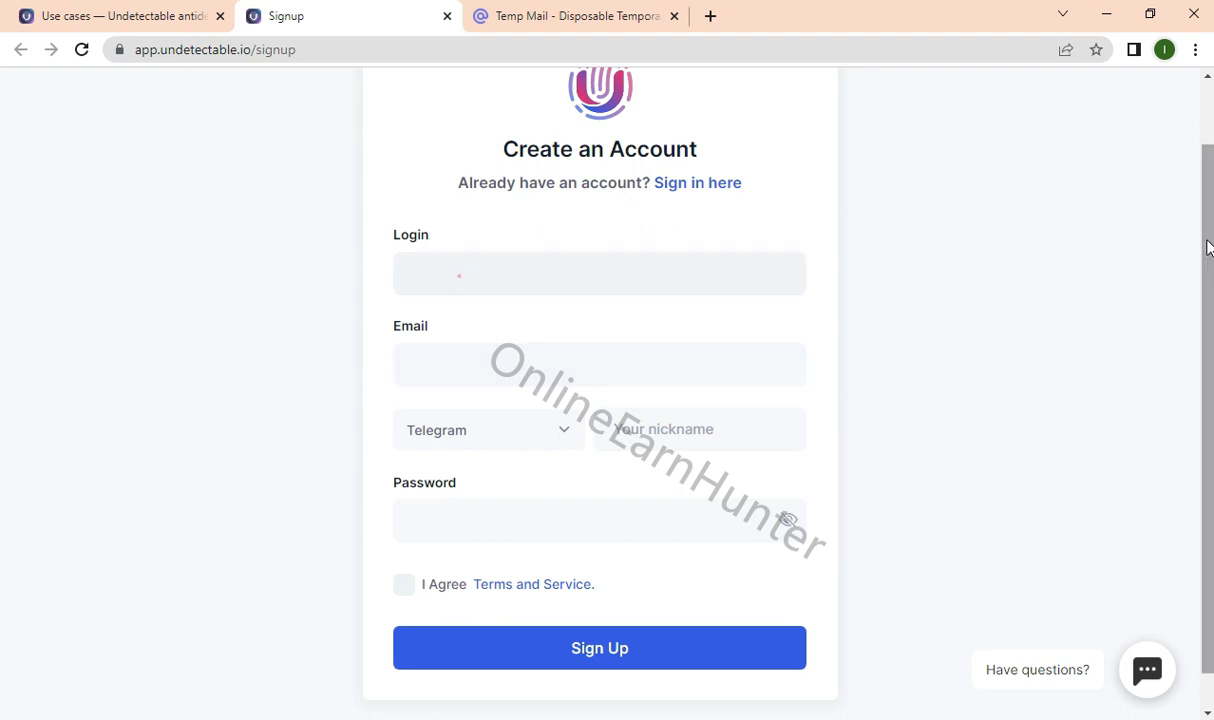
{"action": "left_click_drag", "start_coordinate": [1208, 244], "coordinate": [1187, 298]}
Paste the temporary email address, enter a Telegram nickname, and type a password.
{"action": "left_click", "coordinate": [620, 326]}
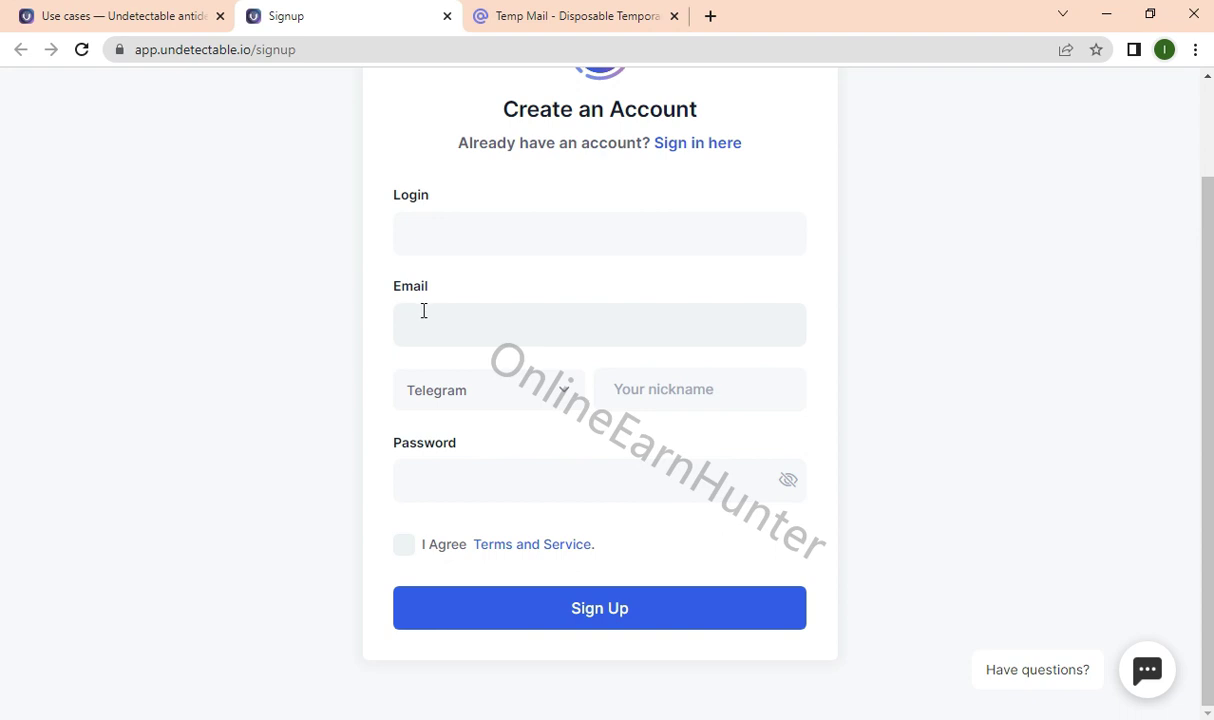
{"action": "key", "text": "ctrl+v"}
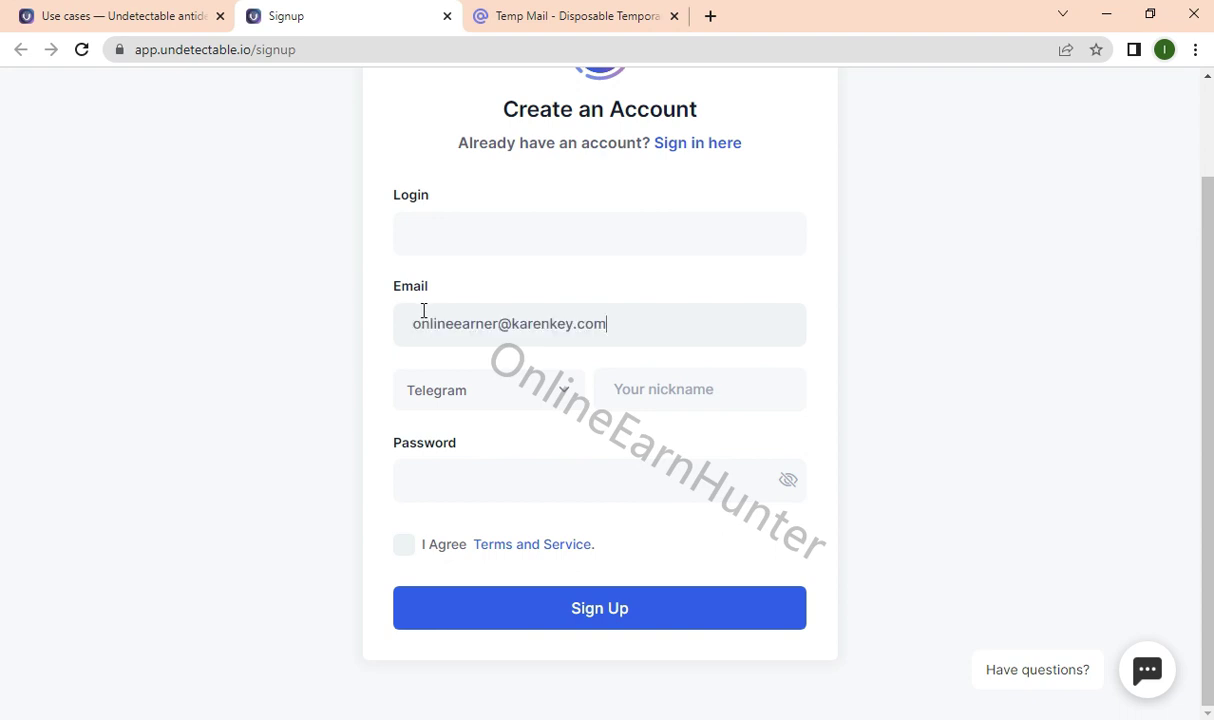
{"action": "left_click", "coordinate": [636, 388]}
{"action": "type", "text": "@miguel"}
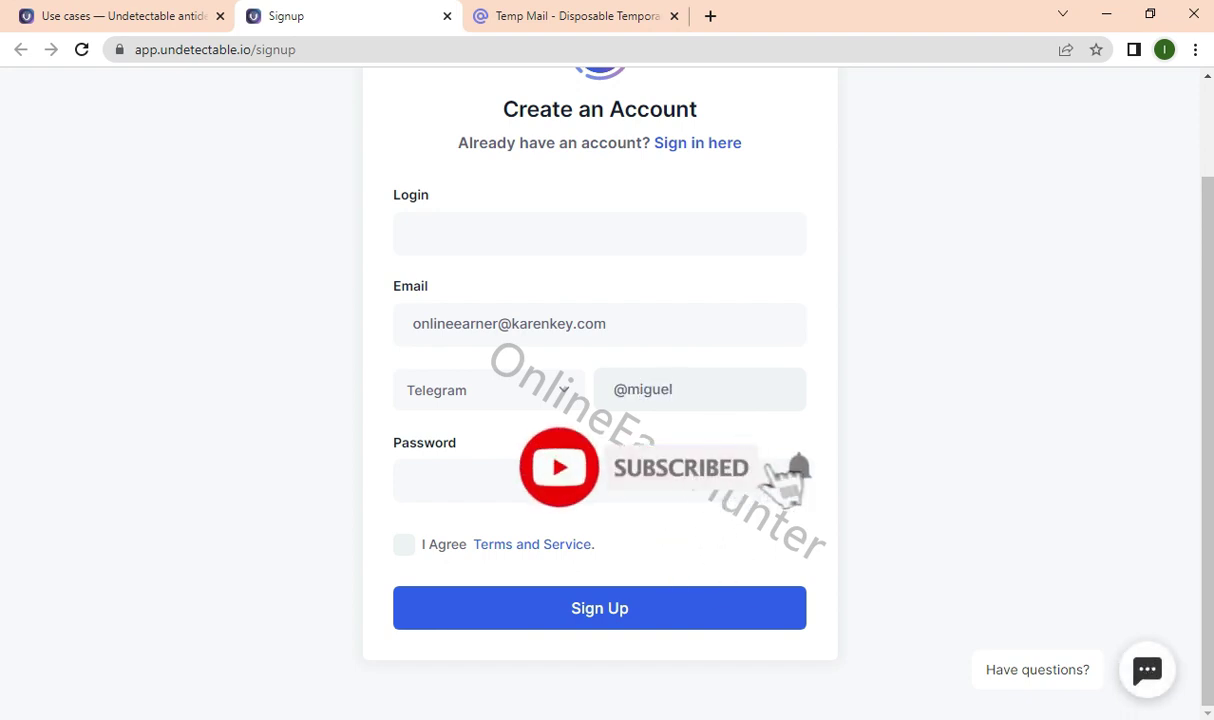
{"action": "left_click", "coordinate": [592, 488]}
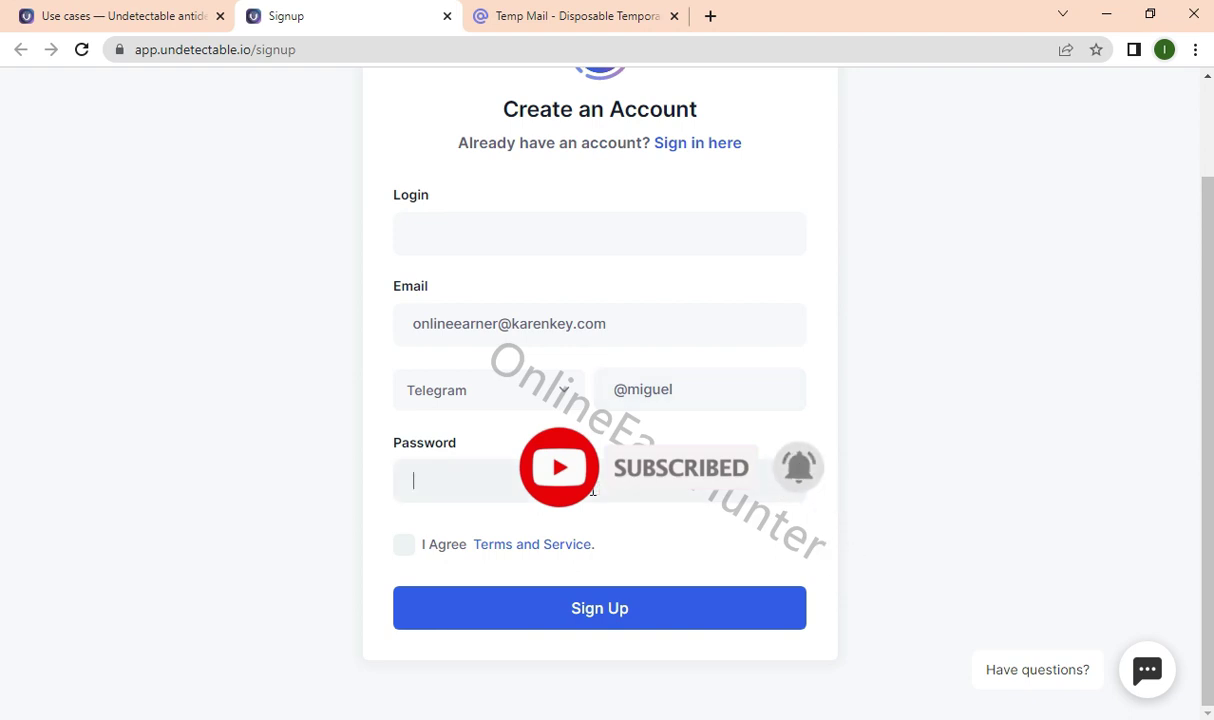
{"action": "type", "text": "••••••"}
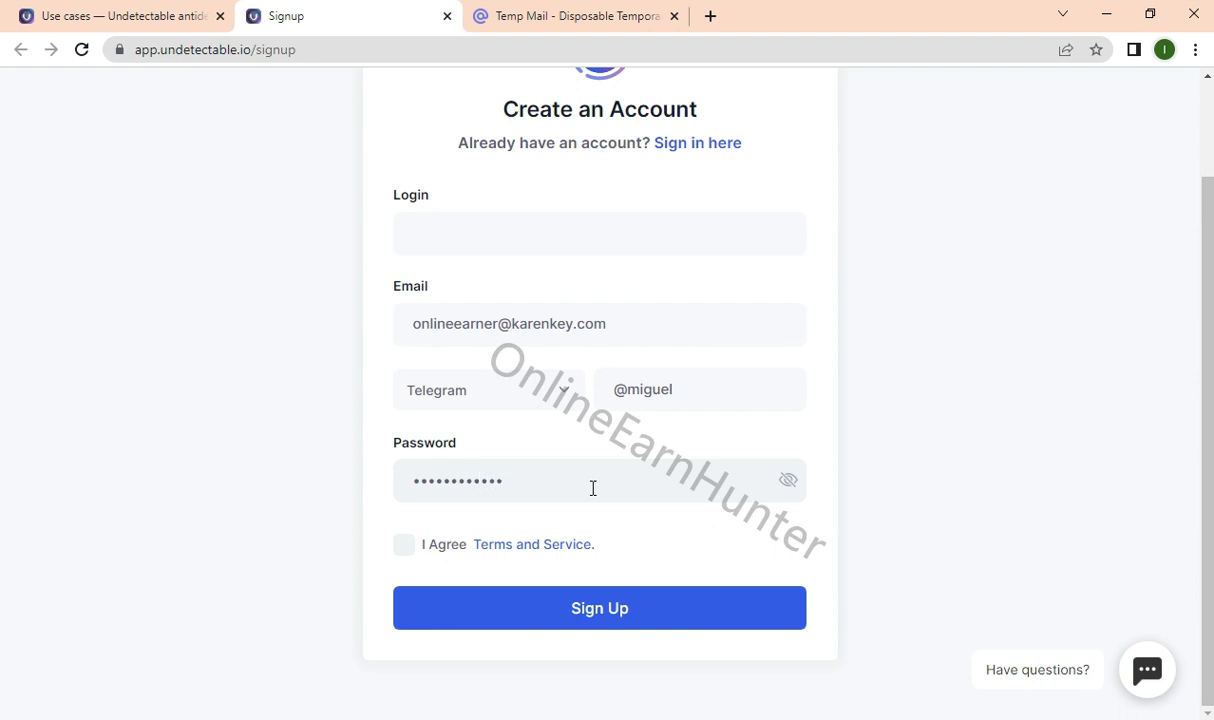
{"action": "type", "text": "••"}
Agree to the terms, fill the missing login, retype the password, and resubmit the signup.
{"action": "left_click", "coordinate": [404, 544]}
{"action": "left_click", "coordinate": [610, 612]}
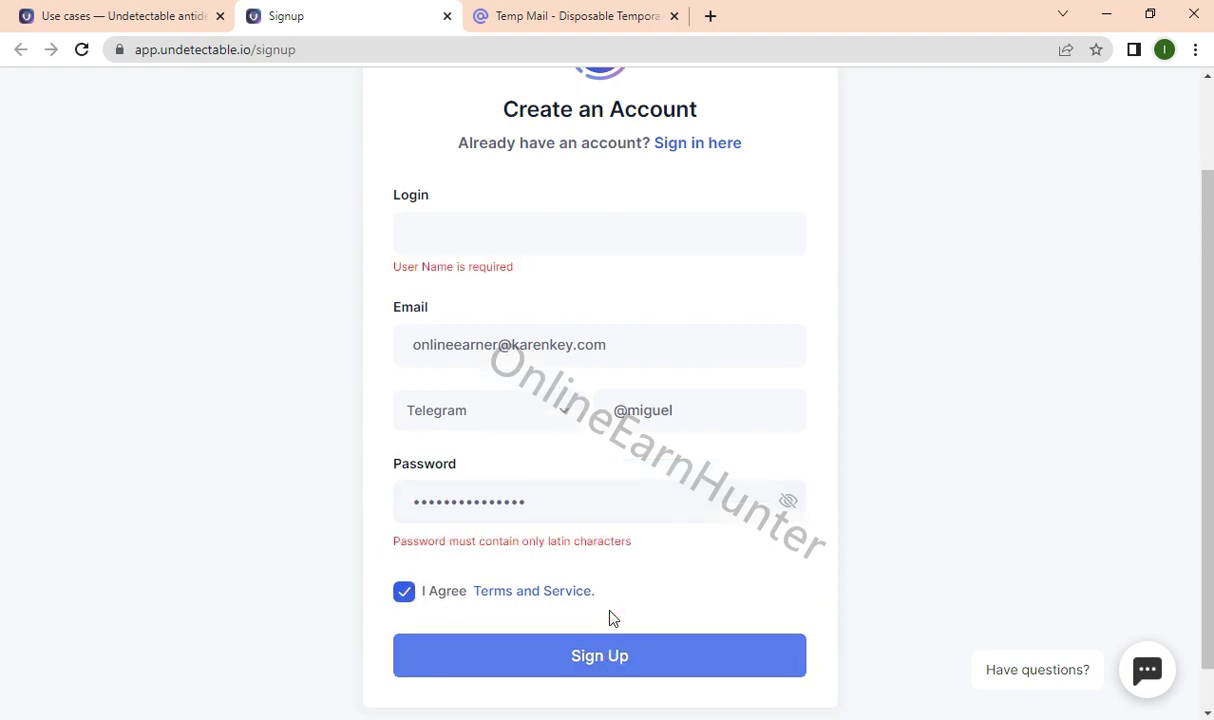
{"action": "left_click", "coordinate": [475, 219]}
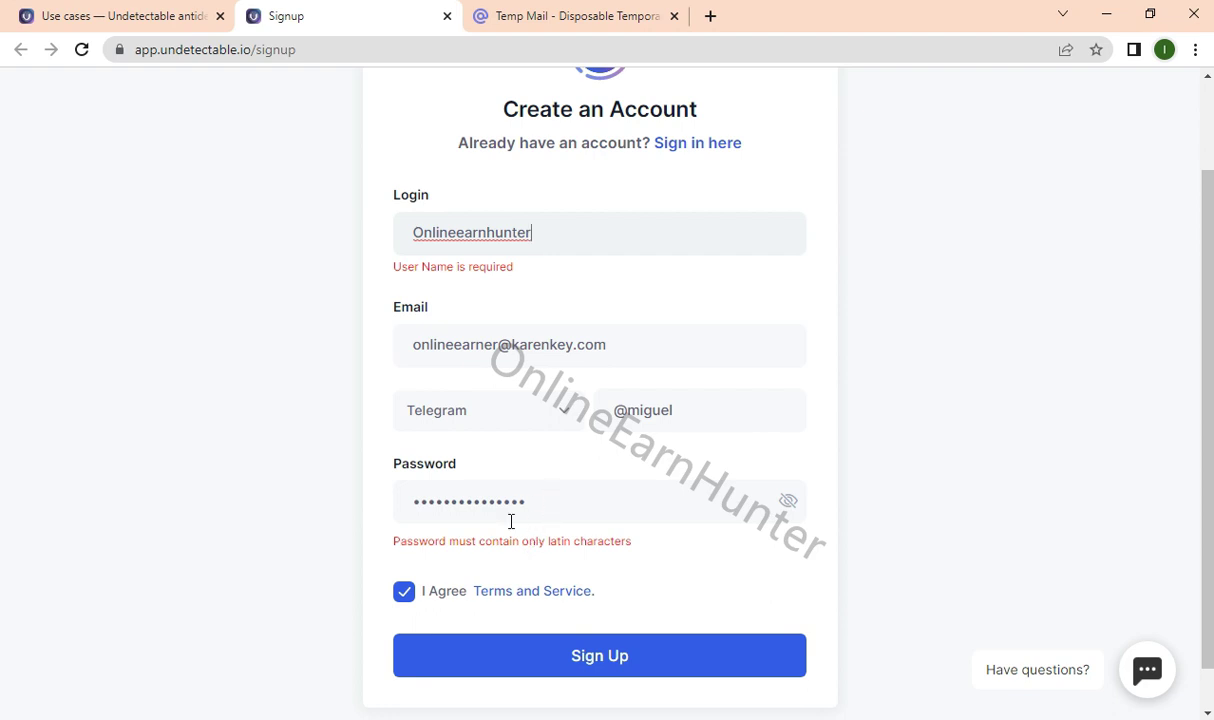
{"action": "left_click", "coordinate": [556, 500]}
{"action": "left_click_drag", "start_coordinate": [556, 500], "coordinate": [393, 499]}
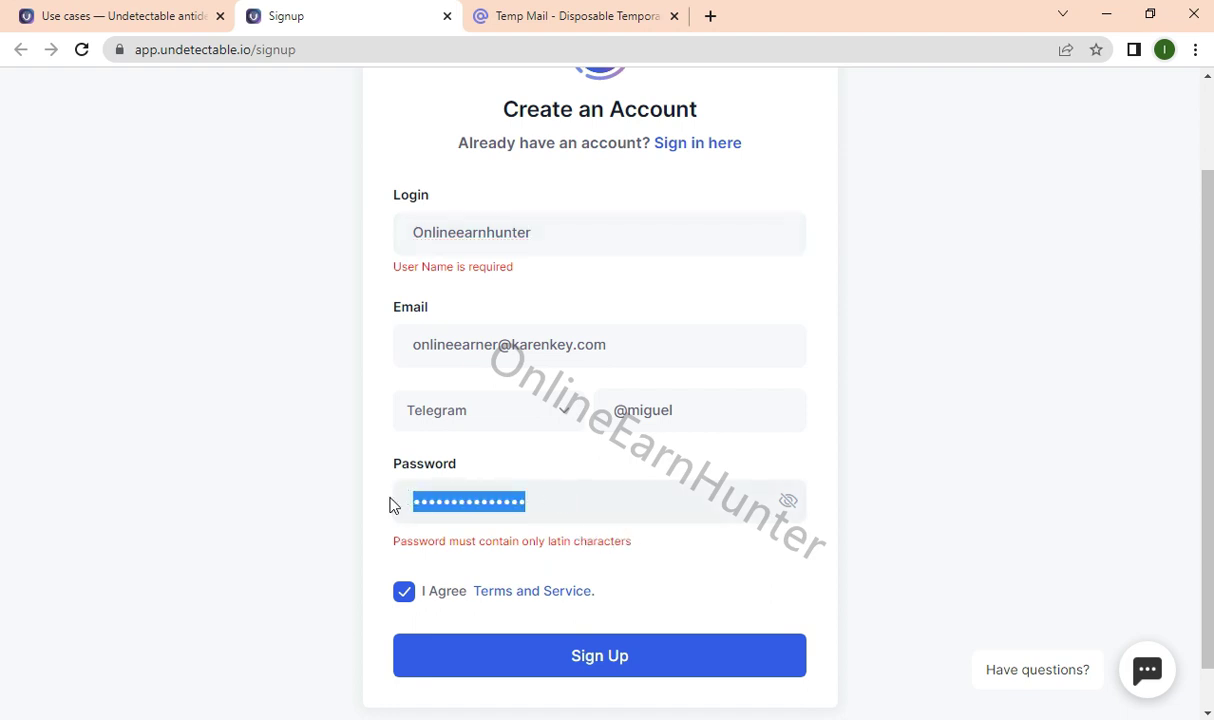
{"action": "type", "text": "a"}
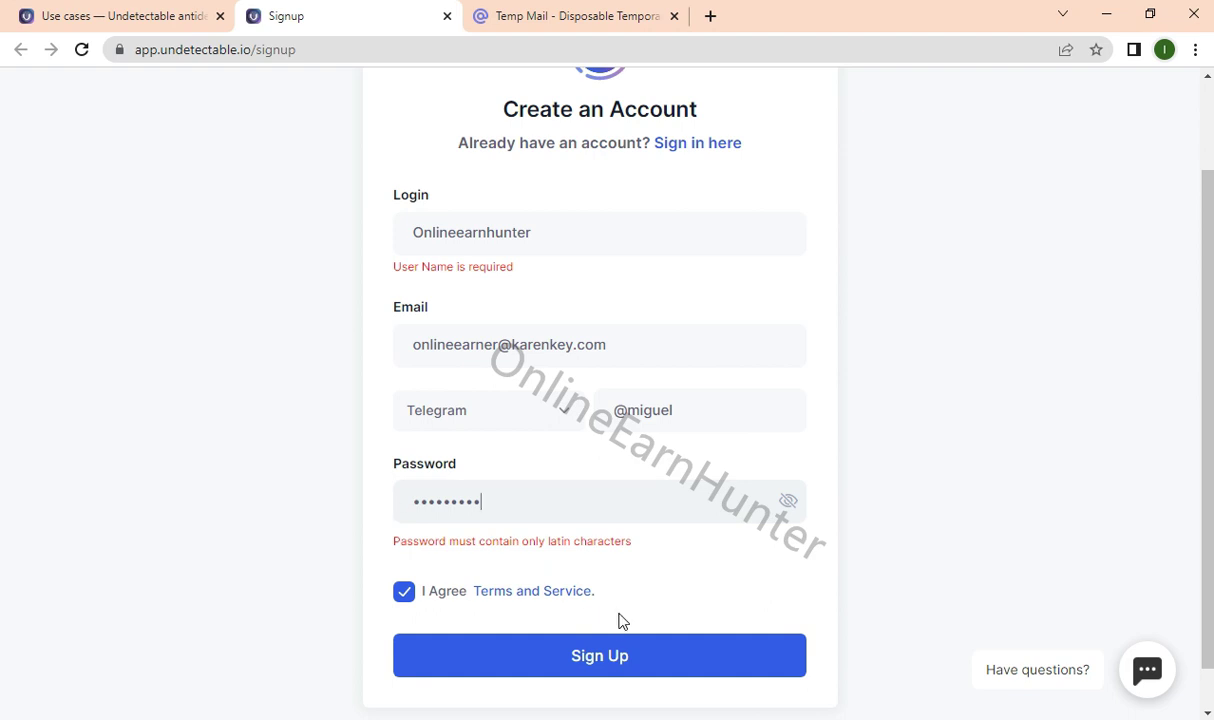
{"action": "left_click", "coordinate": [591, 657]}
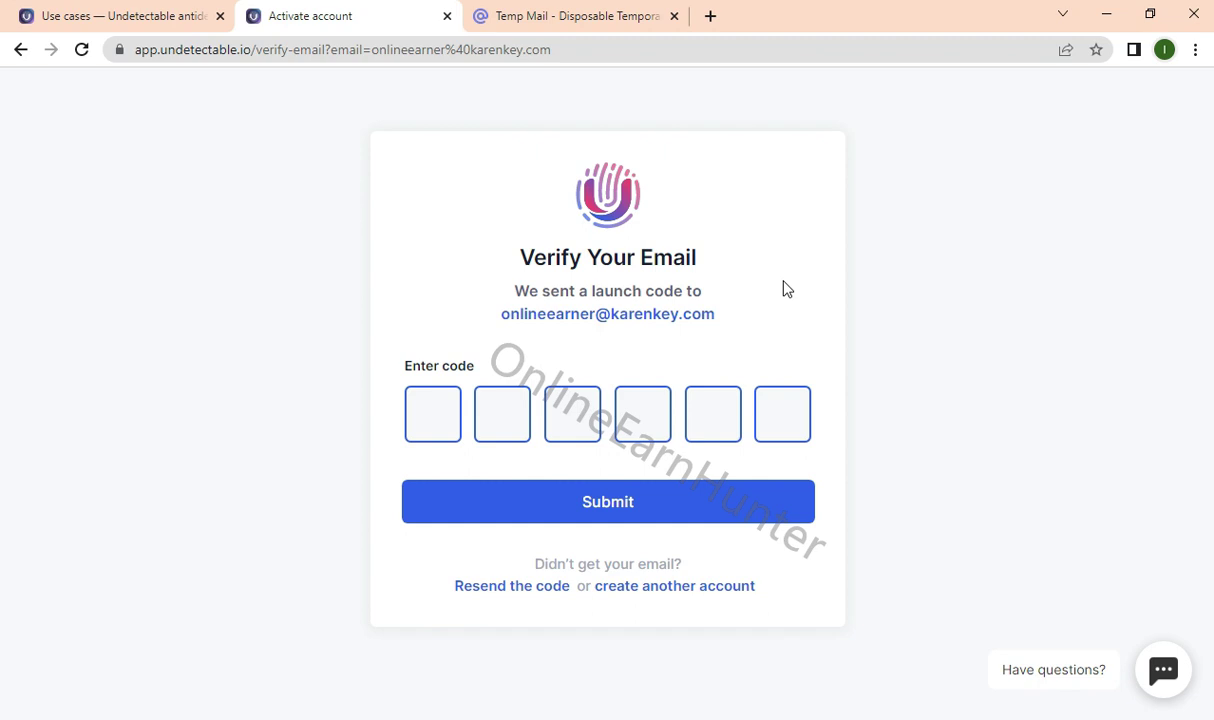
In Mail.tm, dismiss the ad, open Undetectable's confirmation email, and copy its verification code.
{"action": "left_click", "coordinate": [556, 14]}
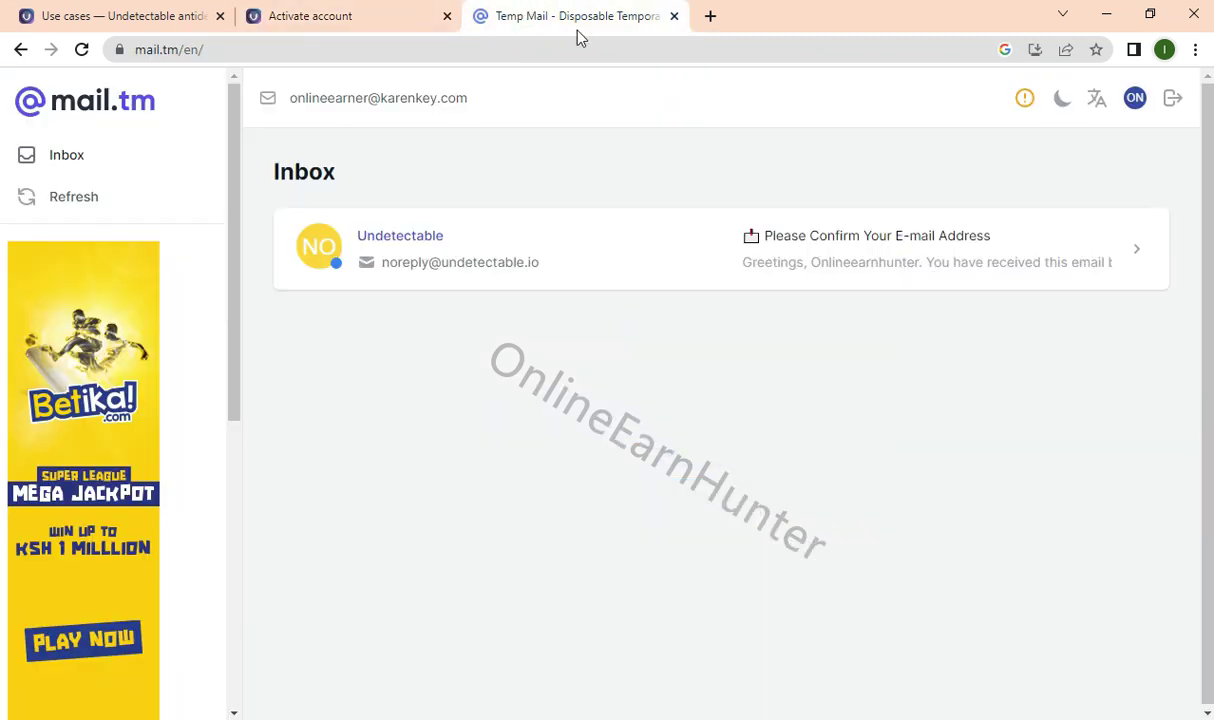
{"action": "left_click", "coordinate": [604, 266]}
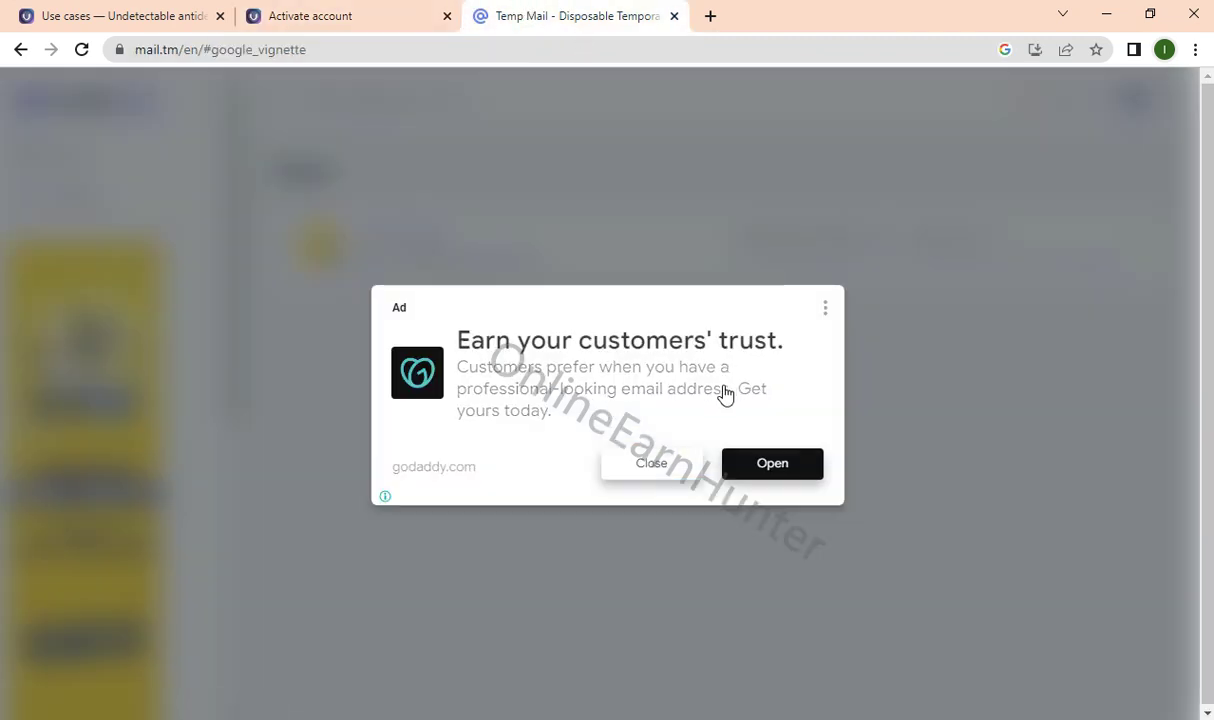
{"action": "left_click", "coordinate": [670, 463]}
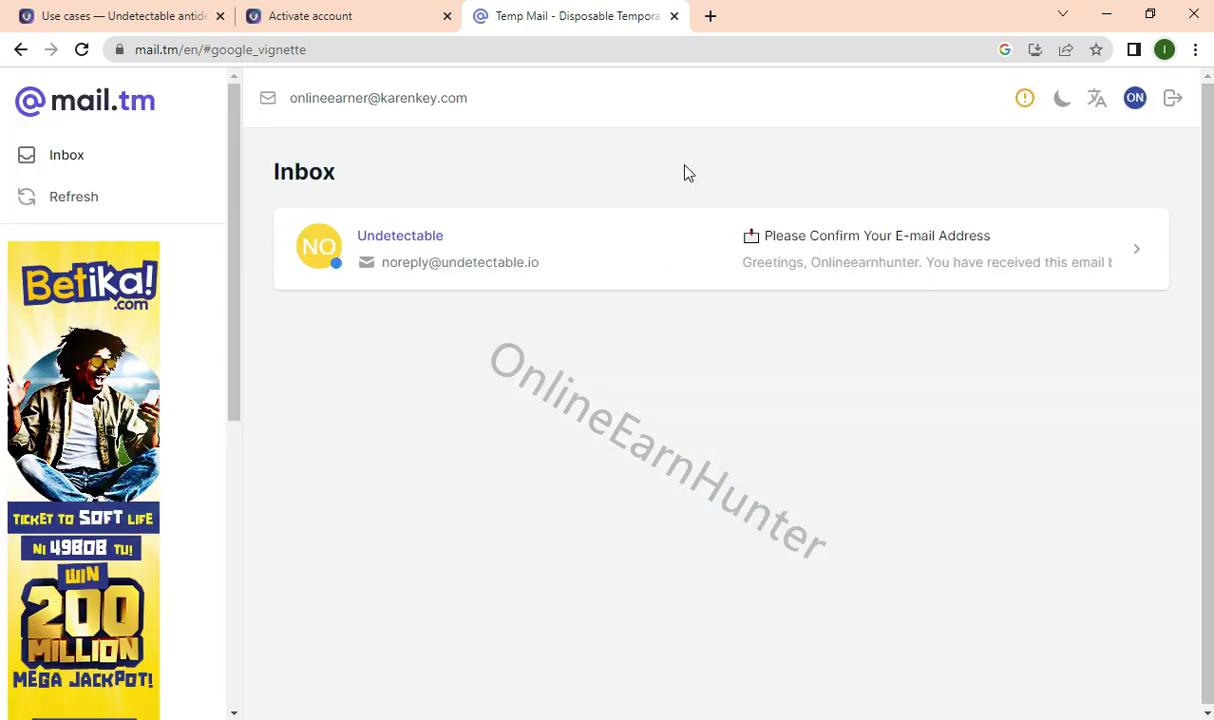
{"action": "left_click", "coordinate": [855, 250]}
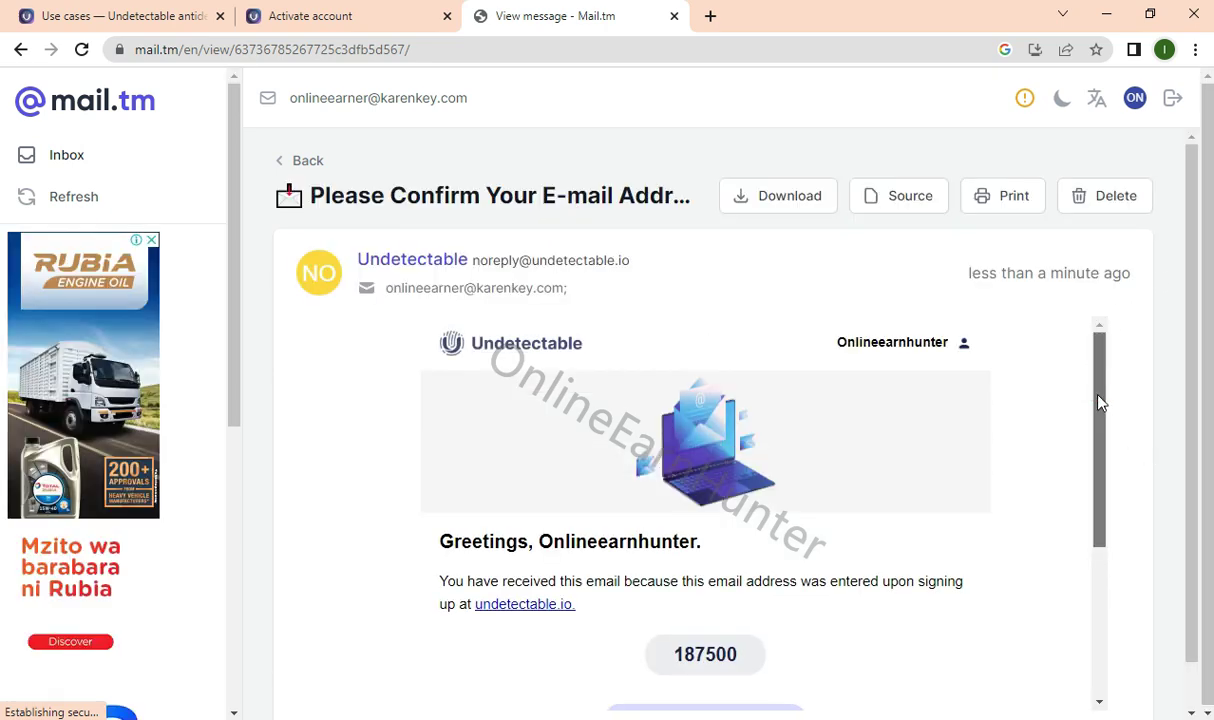
{"action": "scroll", "coordinate": [1099, 415], "scroll_direction": "down", "scroll_amount": 2}
{"action": "scroll", "coordinate": [1101, 430], "scroll_direction": "down", "scroll_amount": 3}
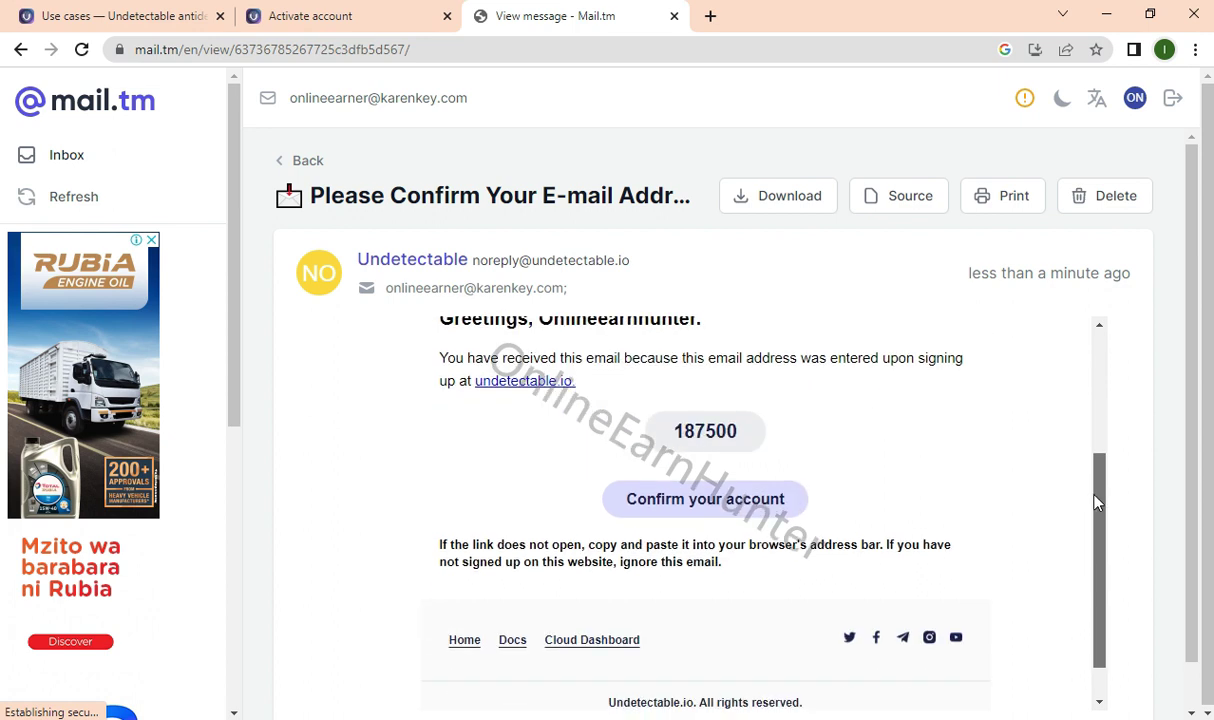
{"action": "left_click_drag", "start_coordinate": [737, 430], "coordinate": [640, 415]}
{"action": "right_click", "coordinate": [689, 436]}
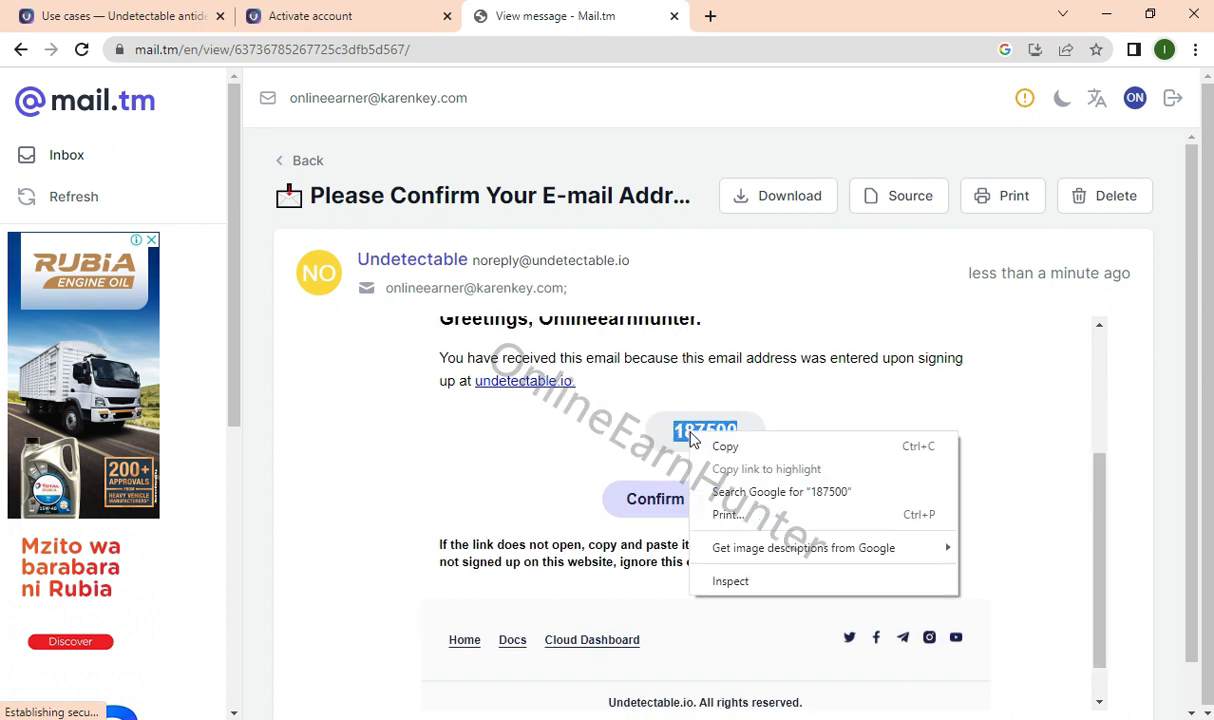
{"action": "left_click", "coordinate": [725, 447]}
Paste the six-digit code into the Verify Your Email page and submit it.
{"action": "left_click", "coordinate": [340, 16]}
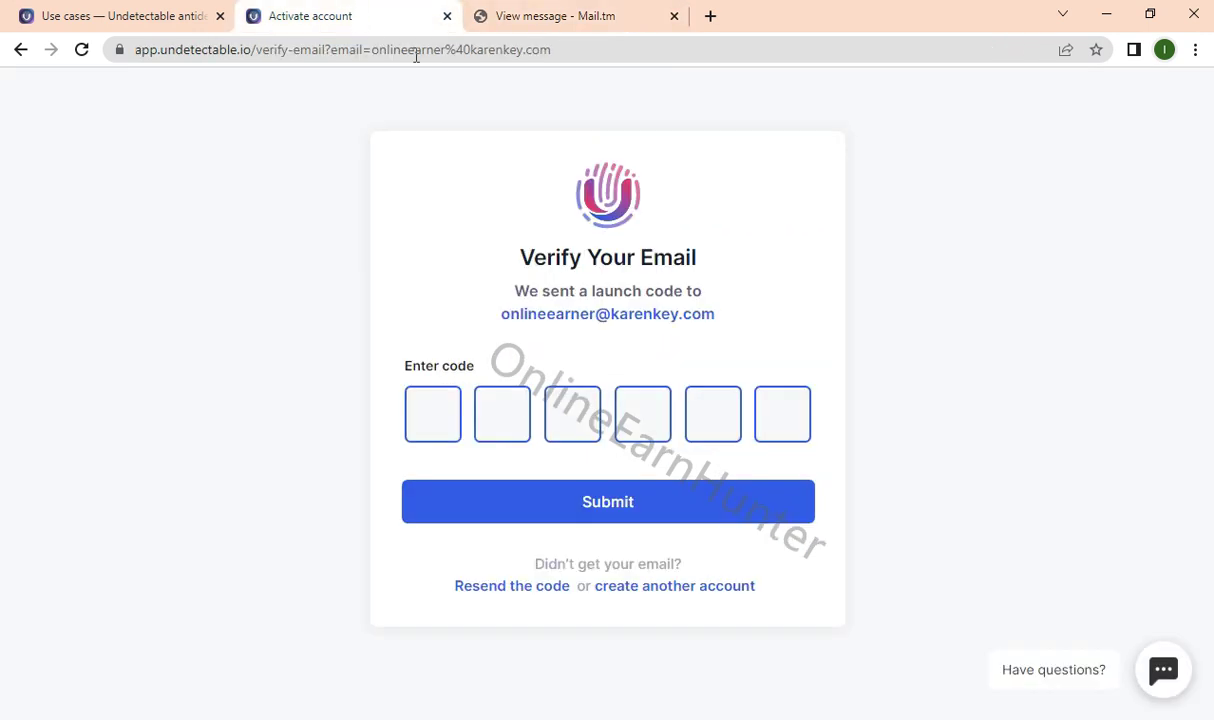
{"action": "right_click", "coordinate": [422, 418]}
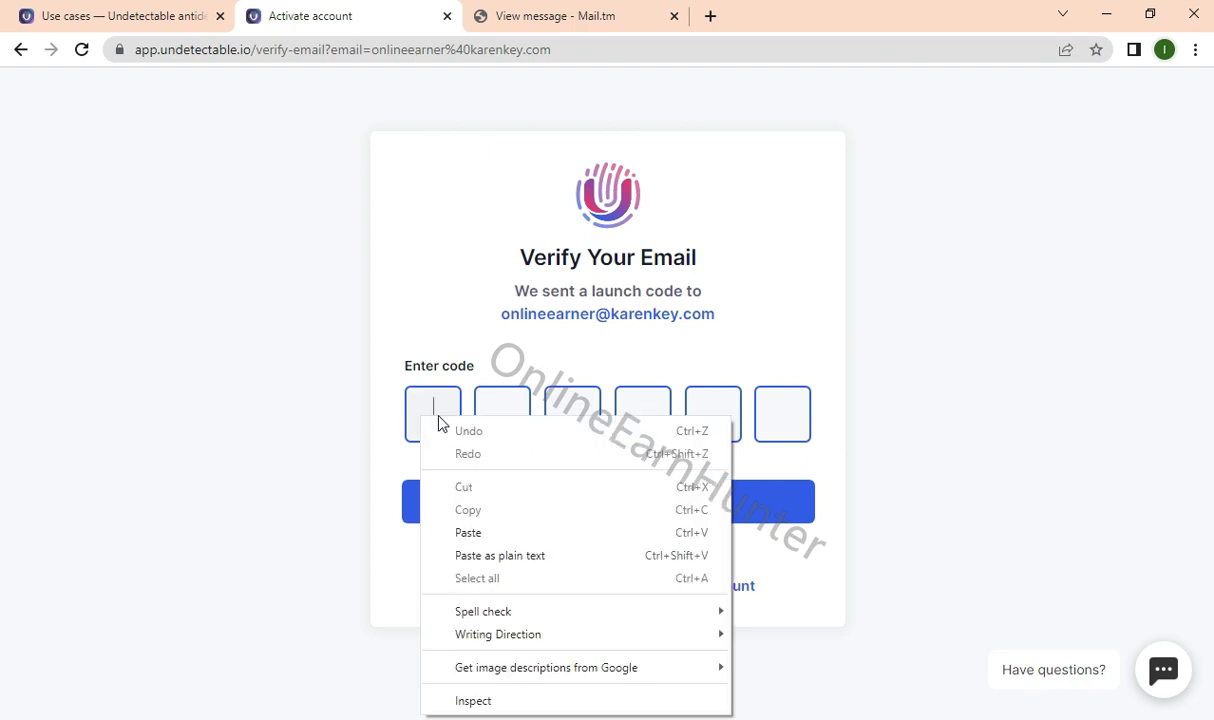
{"action": "left_click", "coordinate": [478, 532]}
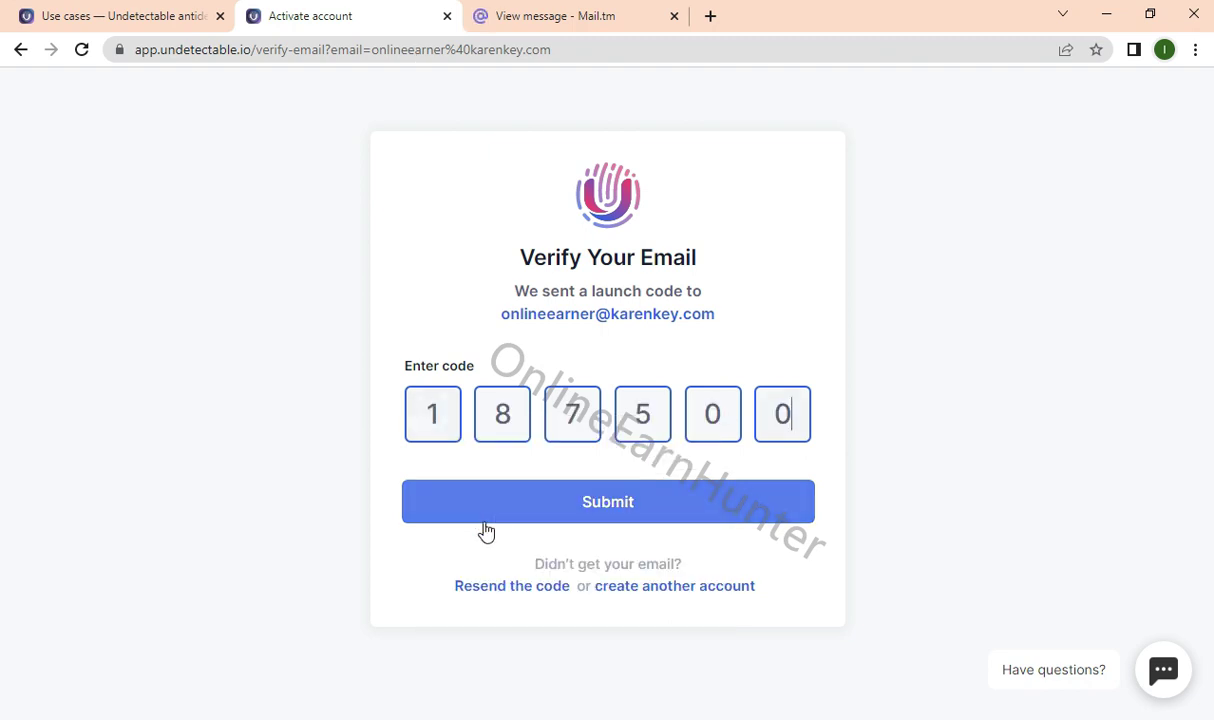
{"action": "left_click", "coordinate": [605, 517]}
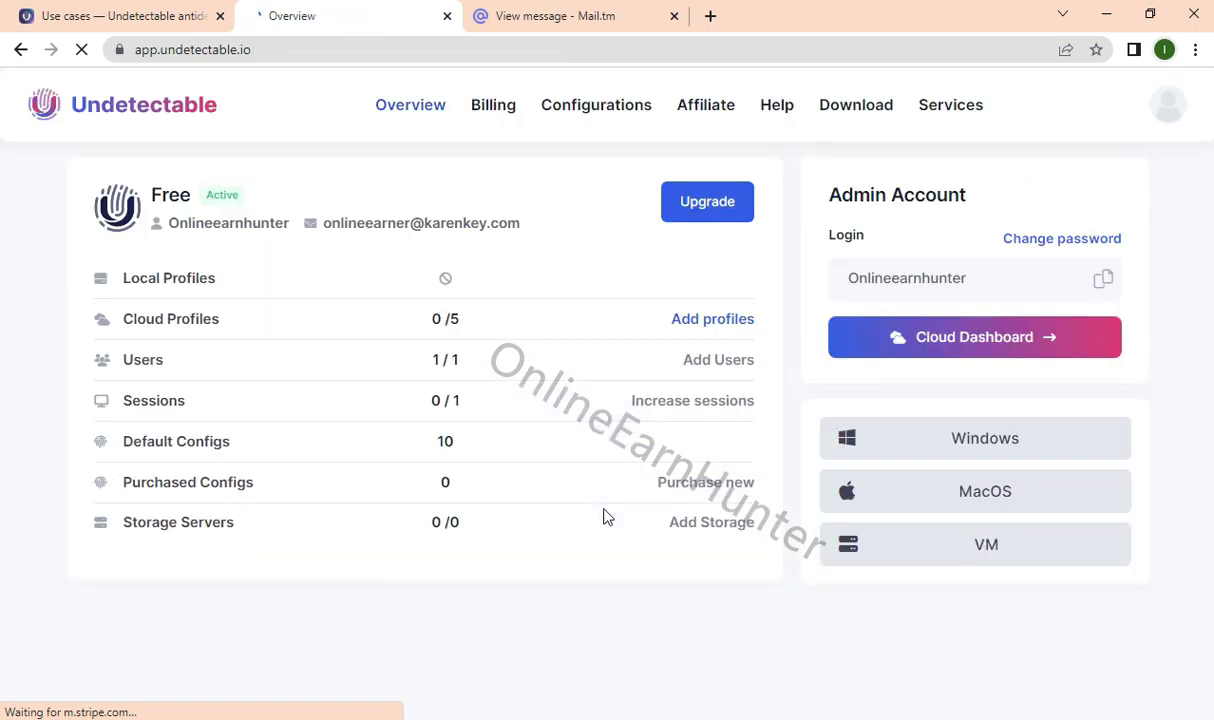
Download the Windows installer from the dashboard's Download menu.
{"action": "key", "text": "super+Down"}
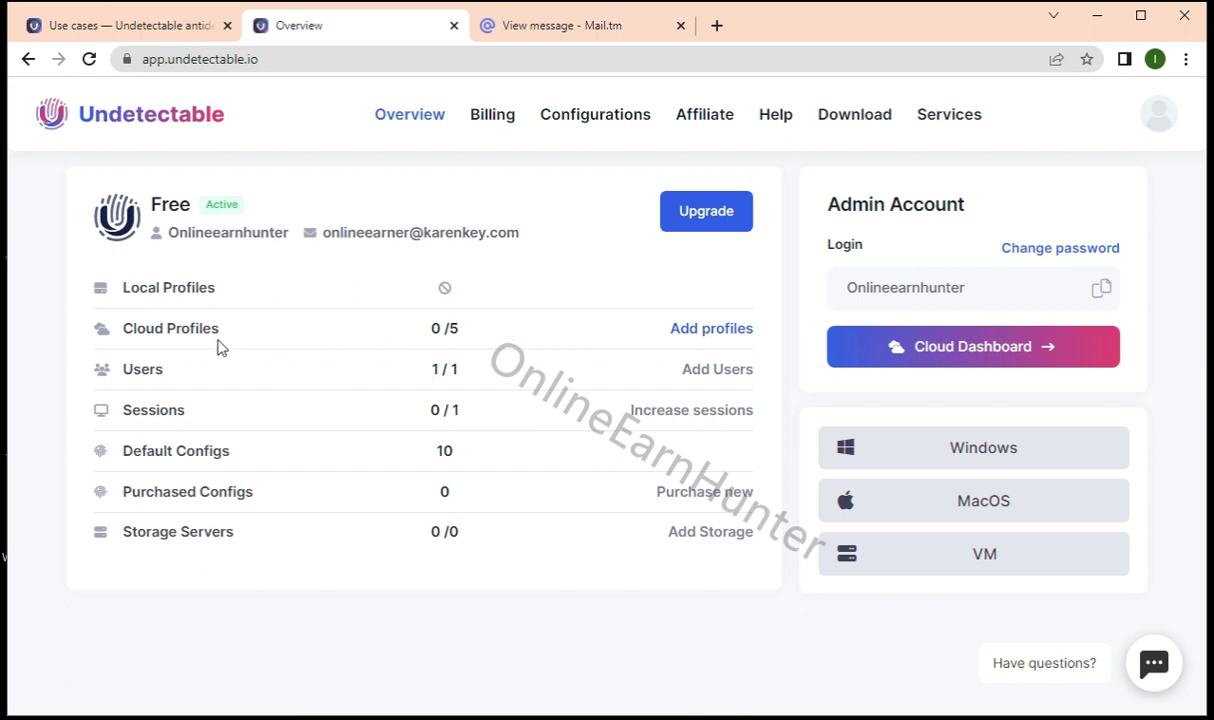
{"action": "left_click", "coordinate": [845, 125]}
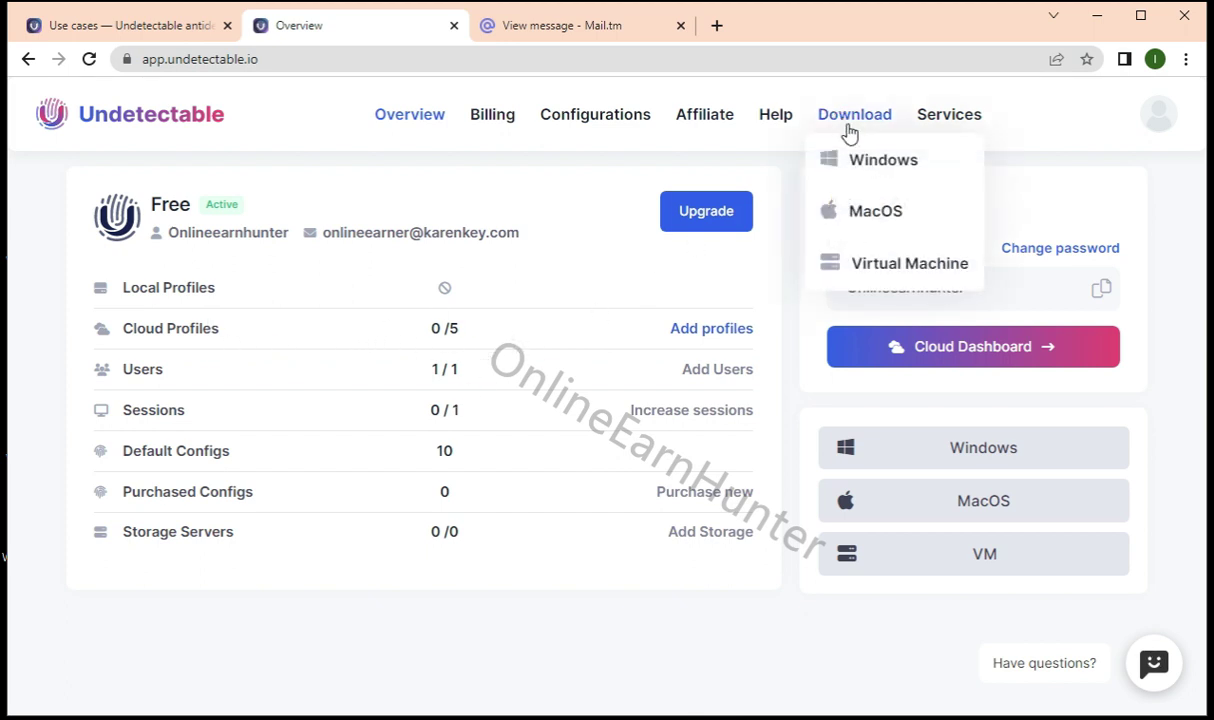
{"action": "left_click", "coordinate": [858, 164]}
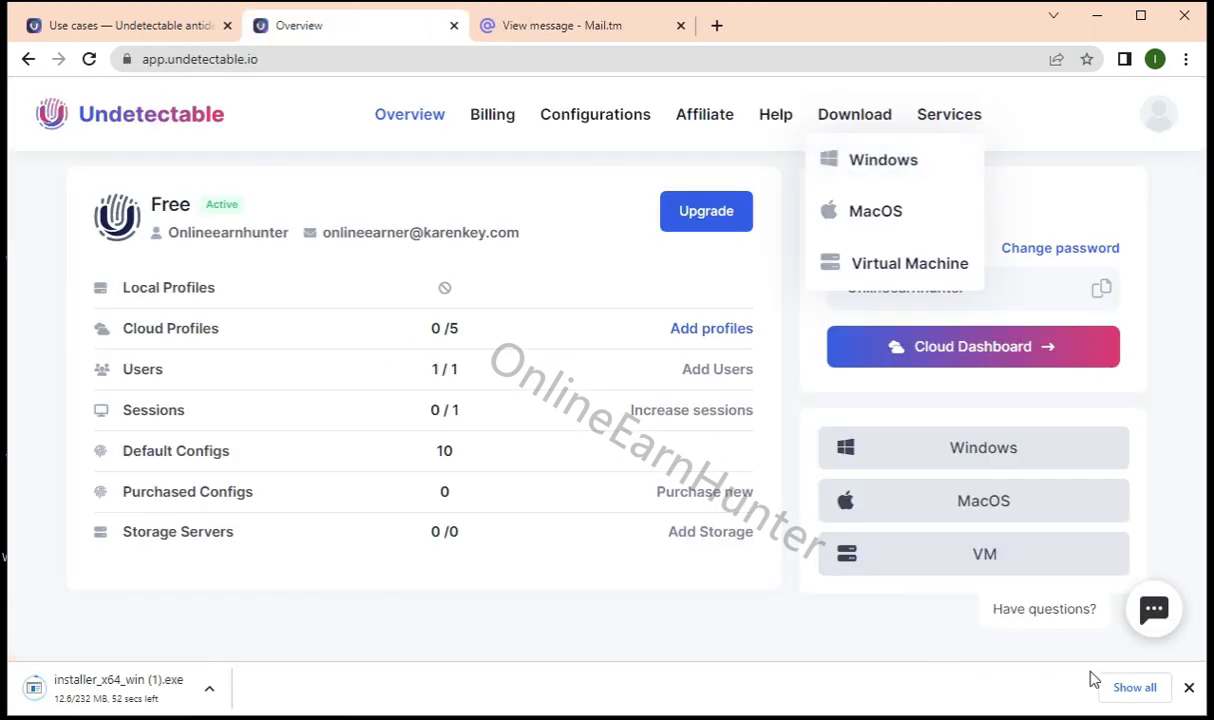
Cancel the duplicate installer_x64_win (1).exe download and return to the Undetectable dashboard.
{"action": "left_click", "coordinate": [1122, 687]}
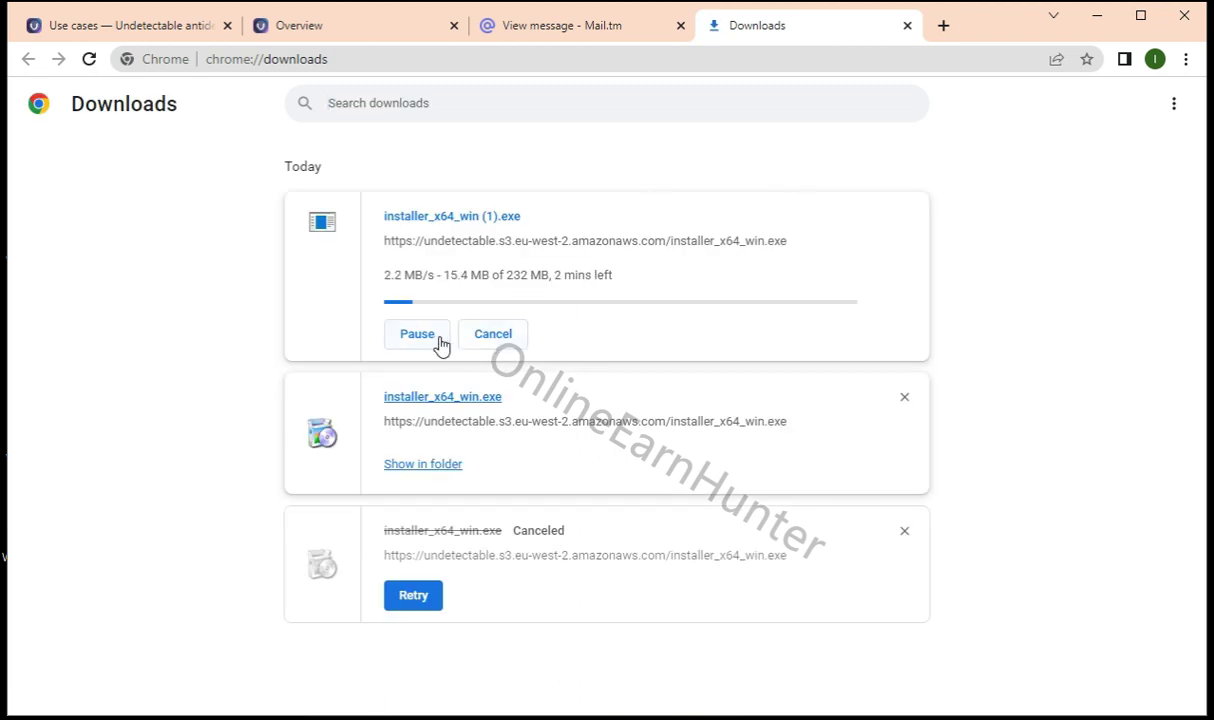
{"action": "left_click", "coordinate": [491, 336]}
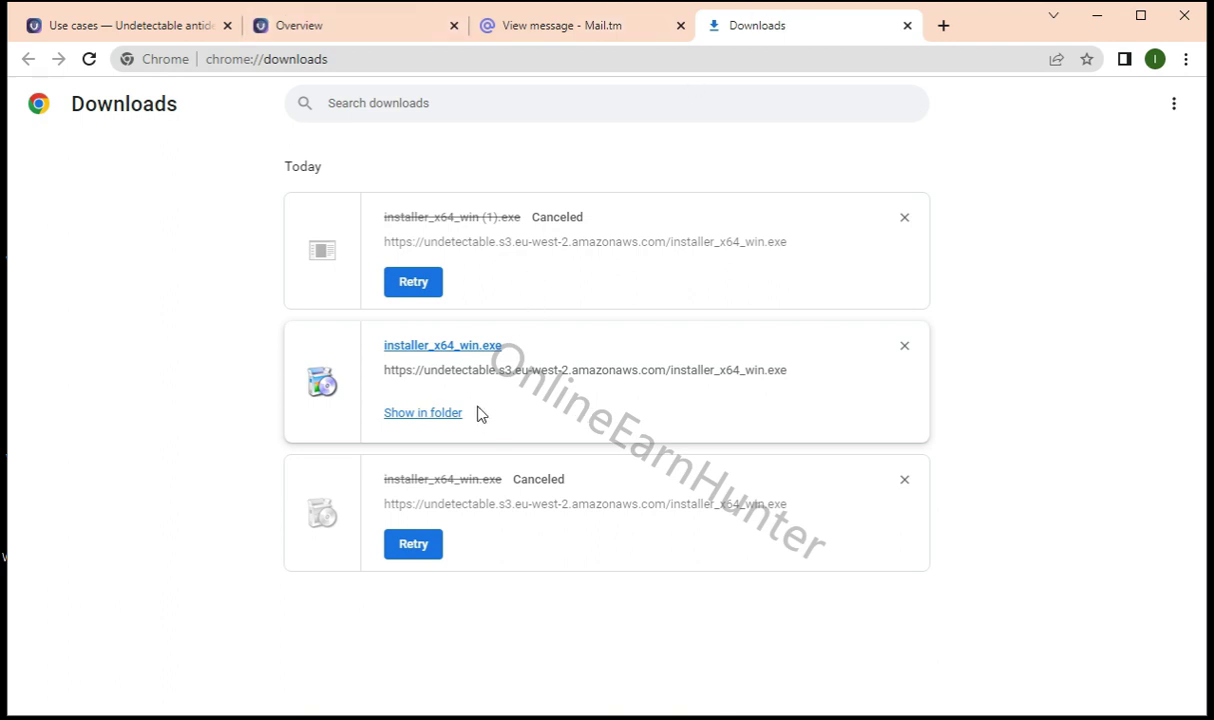
{"action": "left_click", "coordinate": [371, 22]}
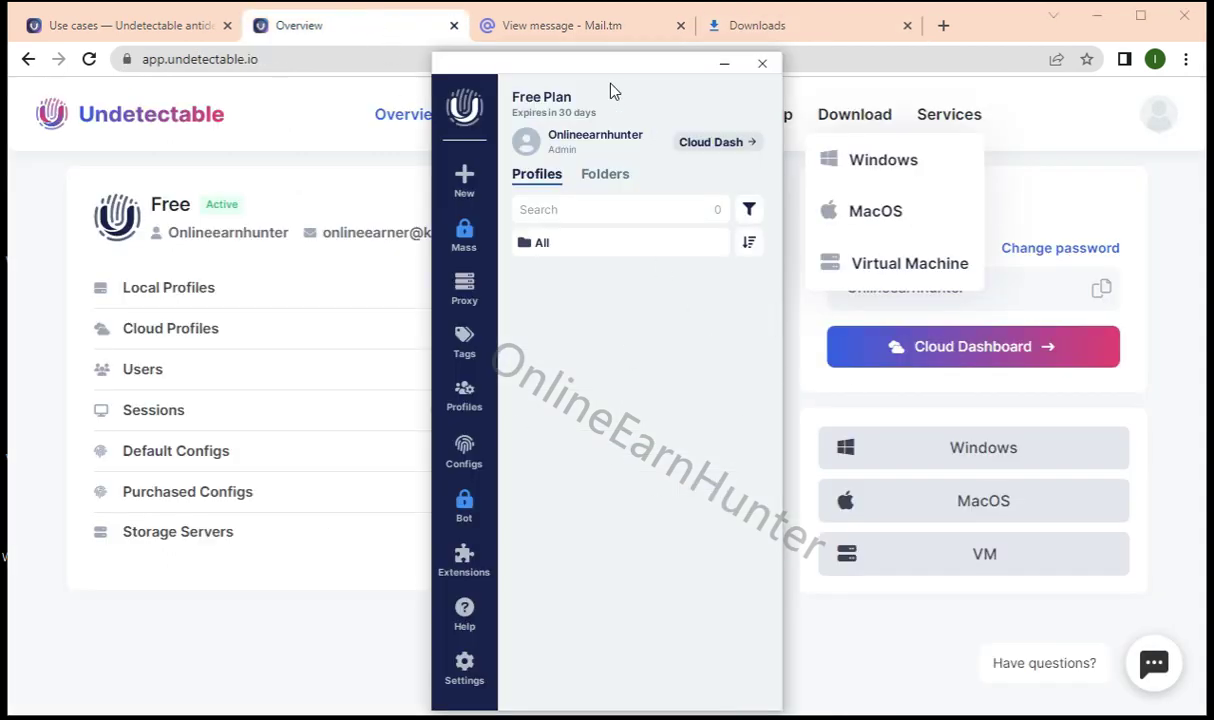
Move the Undetectable app window aside, glance at Mail.tm, then check Folders and return to Profiles.
{"action": "left_click_drag", "start_coordinate": [594, 66], "coordinate": [520, 41]}
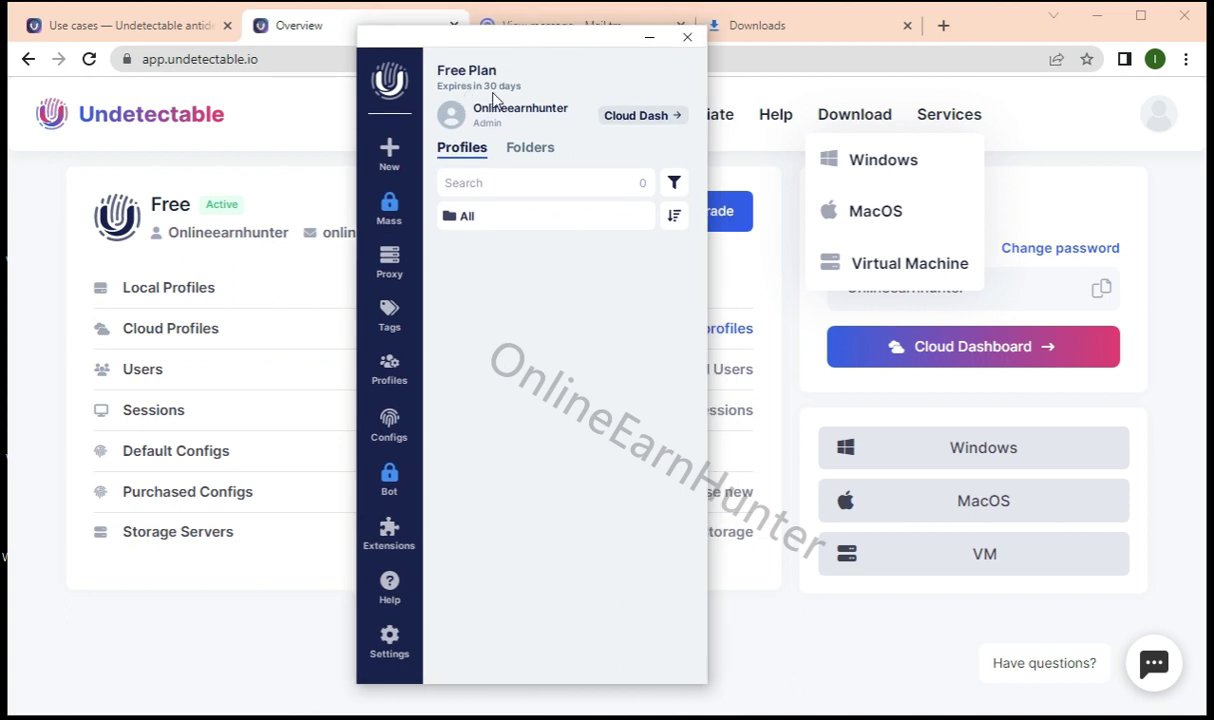
{"action": "left_click", "coordinate": [556, 25]}
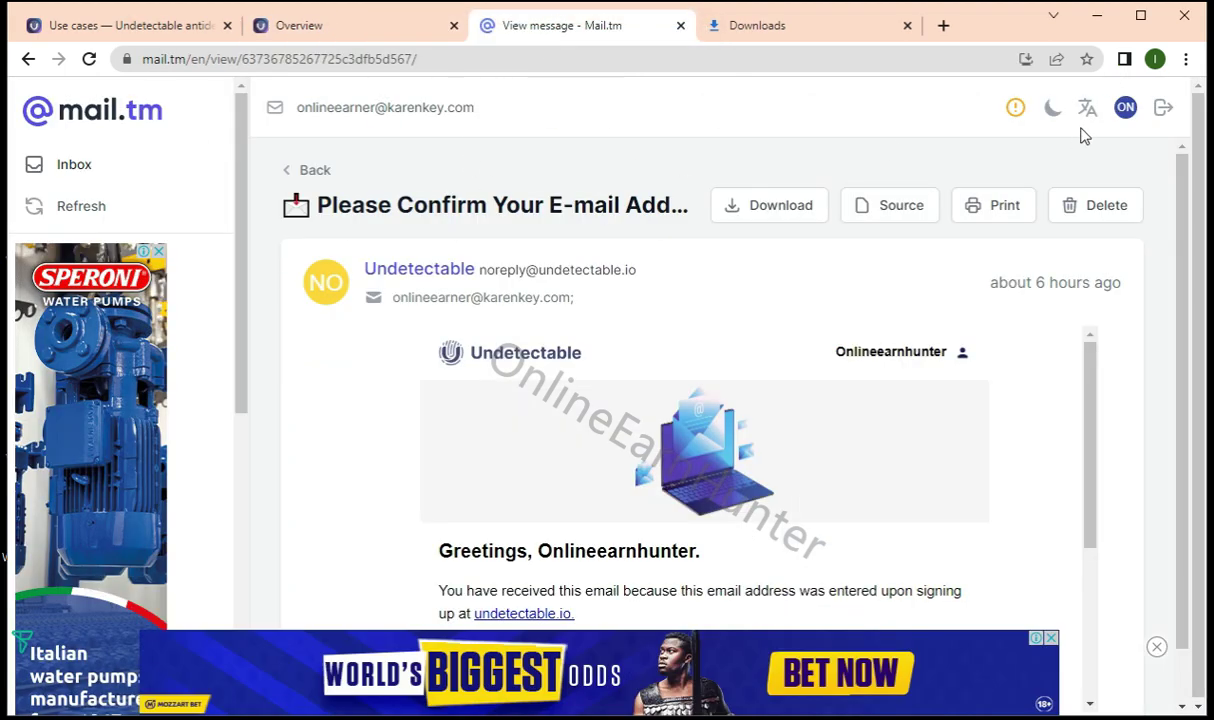
{"action": "left_click", "coordinate": [362, 24]}
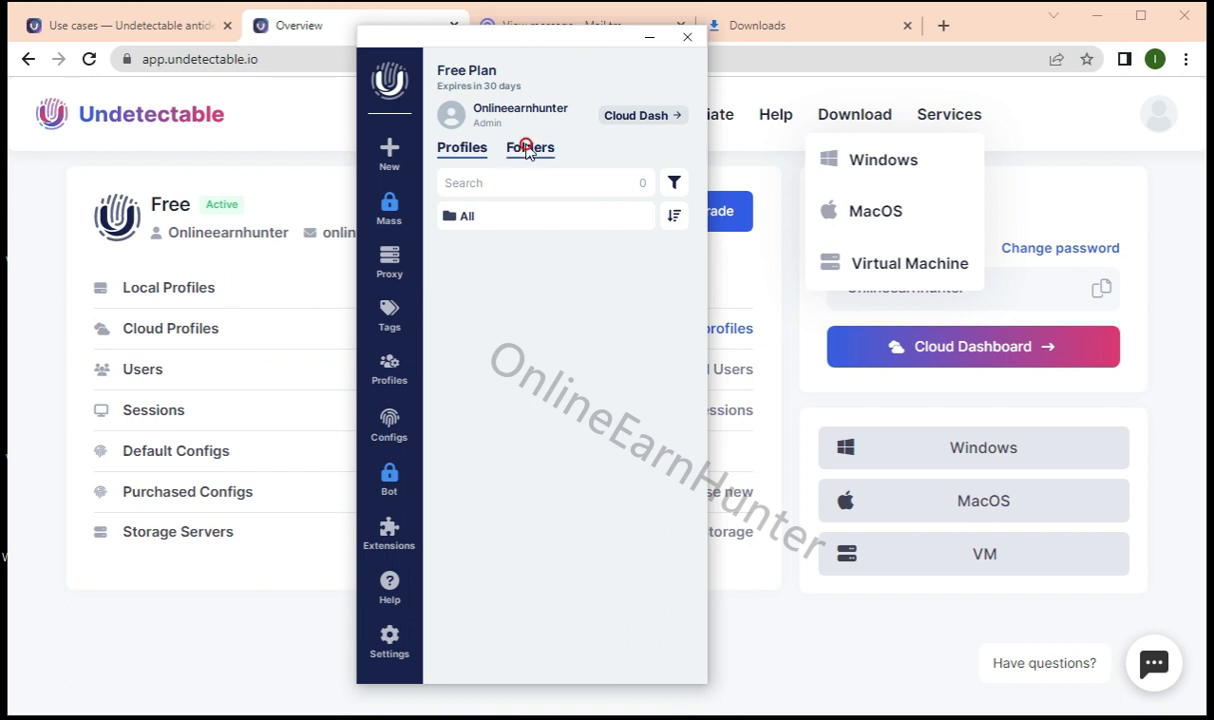
{"action": "left_click", "coordinate": [528, 149]}
{"action": "left_click", "coordinate": [458, 147]}
Start a new browser profile named 'Online', leaving its folder and group unchanged.
{"action": "left_click", "coordinate": [390, 152]}
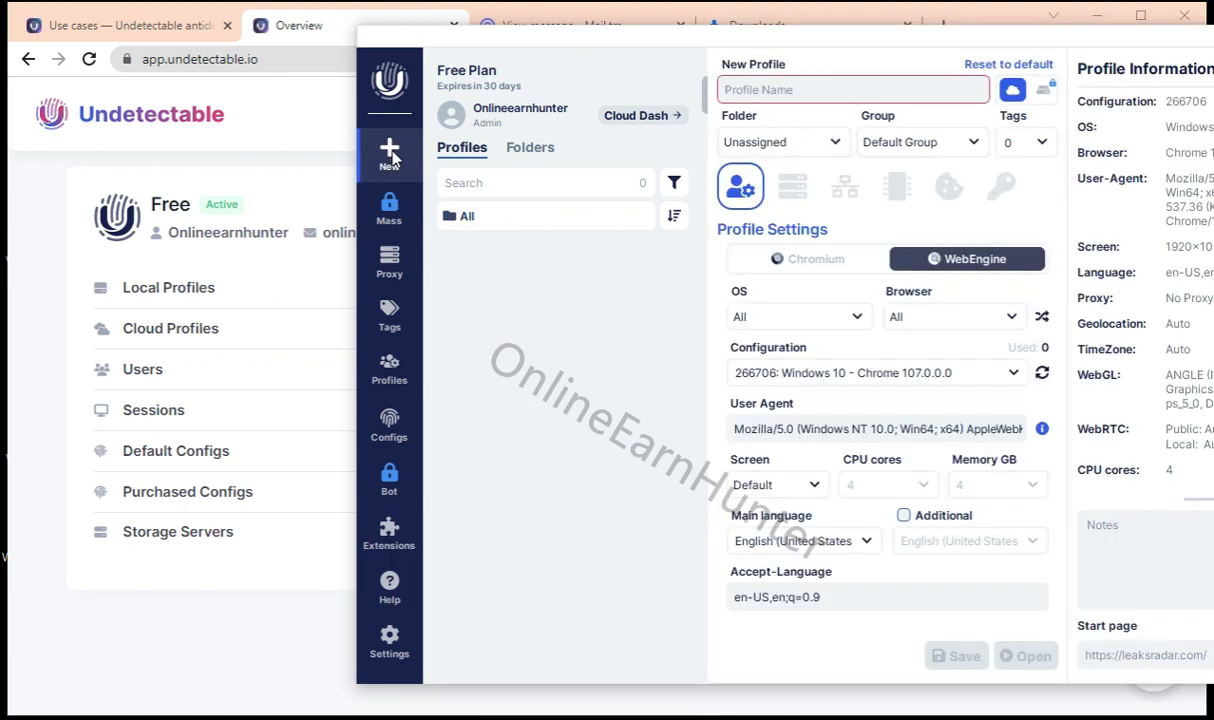
{"action": "left_click_drag", "start_coordinate": [782, 43], "coordinate": [540, 50]}
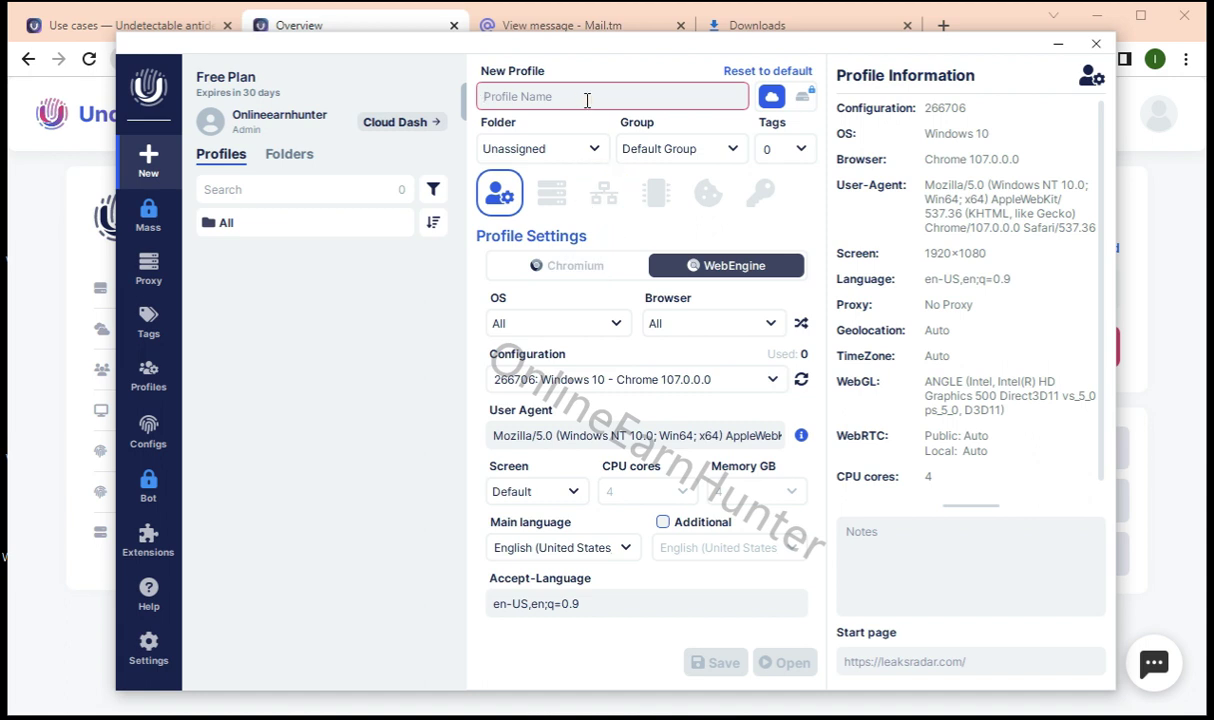
{"action": "type", "text": "Onlineearnhunter"}
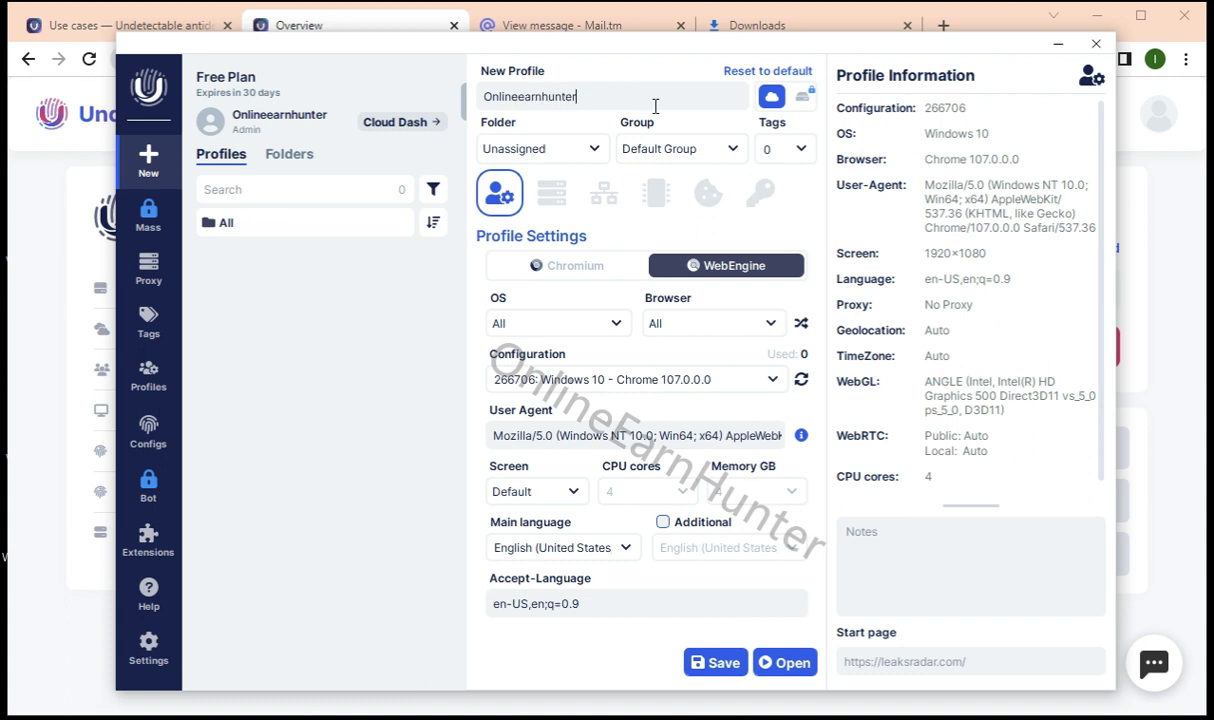
{"action": "left_click", "coordinate": [577, 150]}
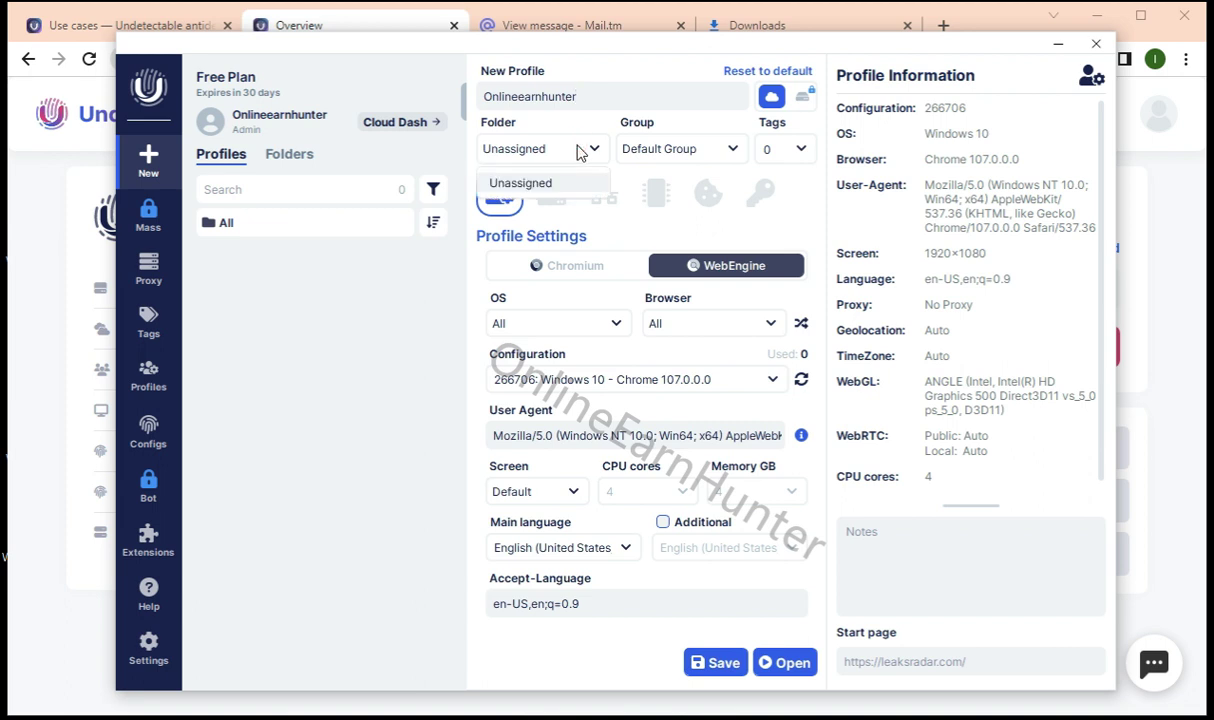
{"action": "left_click", "coordinate": [640, 148]}
{"action": "left_click", "coordinate": [803, 216]}
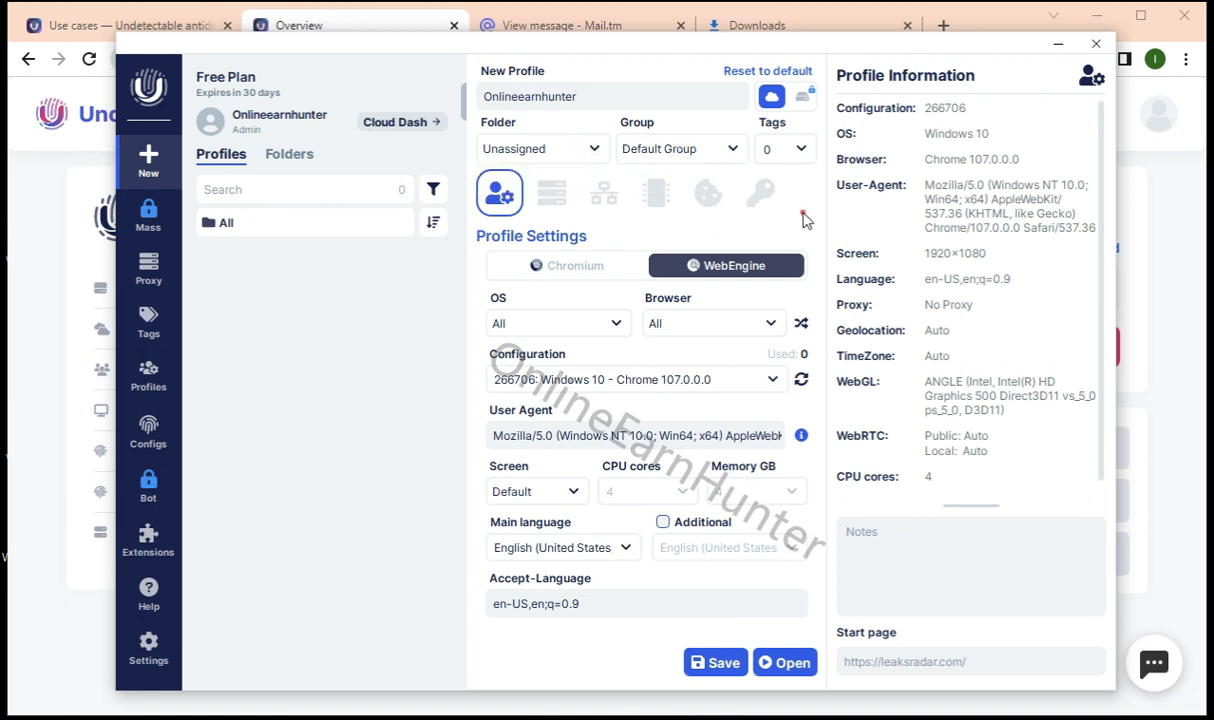
Set the profile's OS to Windows 10 and browser to Chrome, keeping the WebEngine engine.
{"action": "left_click", "coordinate": [614, 327]}
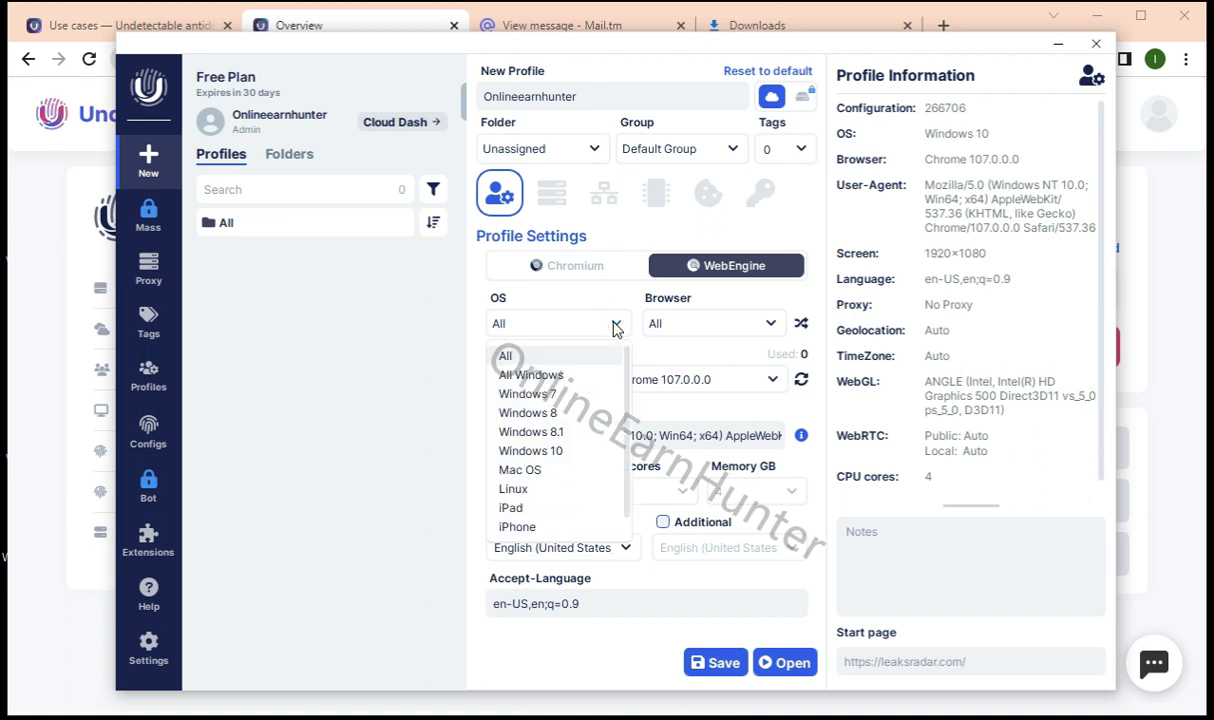
{"action": "left_click", "coordinate": [545, 451]}
{"action": "left_click", "coordinate": [712, 318]}
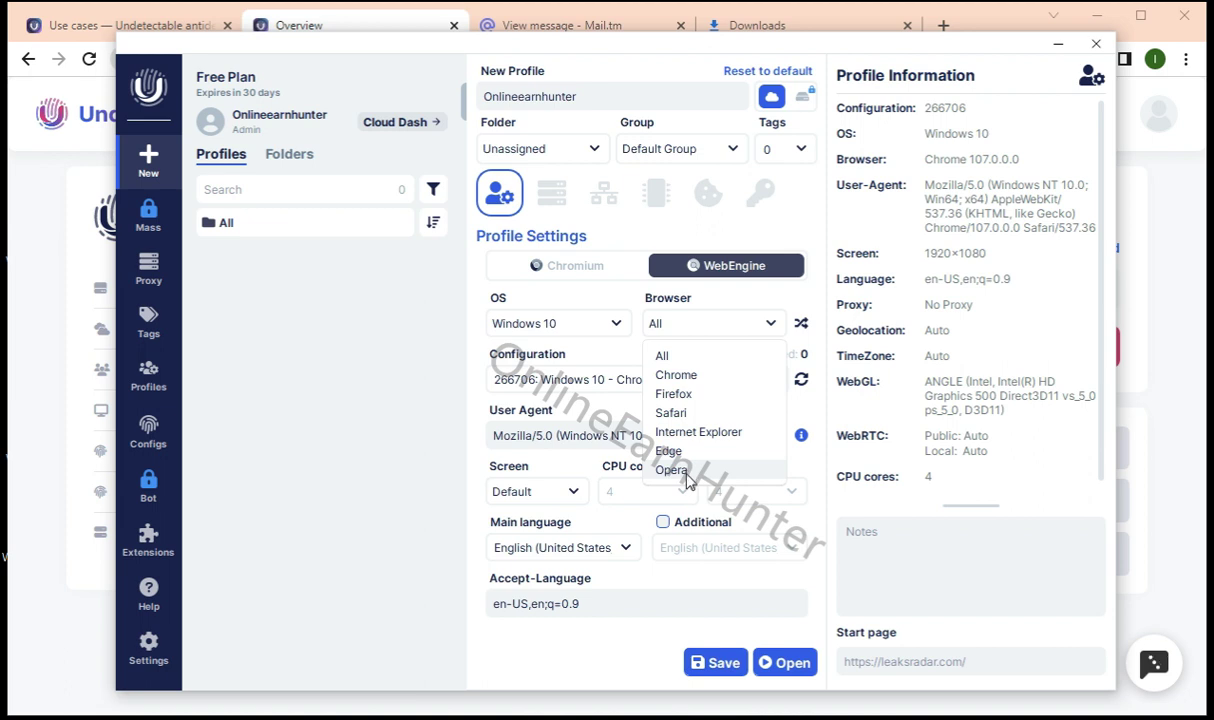
{"action": "left_click", "coordinate": [676, 394]}
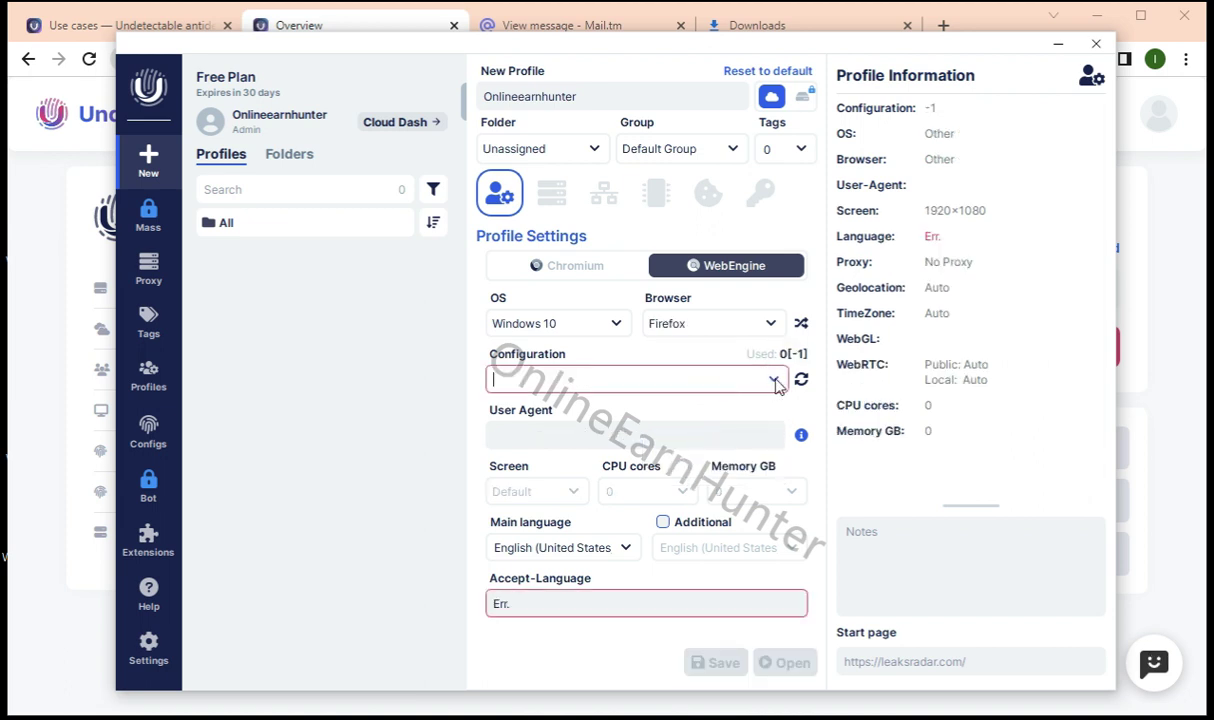
{"action": "left_click", "coordinate": [724, 327]}
{"action": "left_click", "coordinate": [662, 356]}
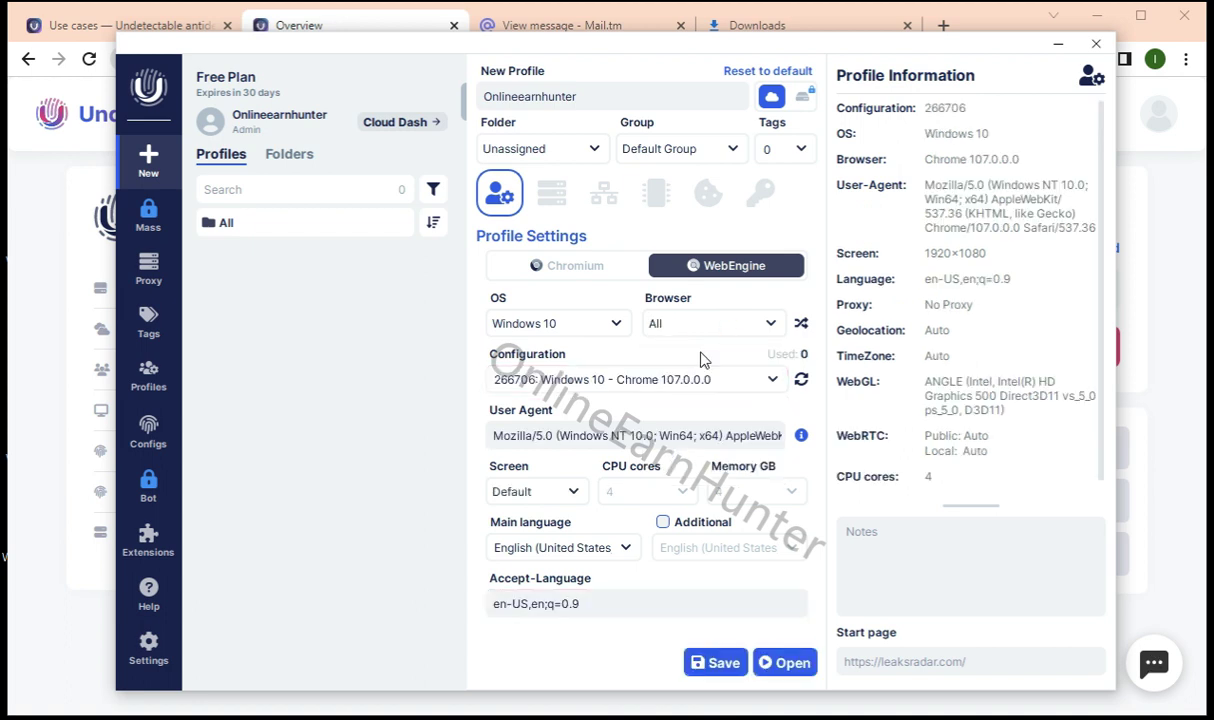
{"action": "left_click", "coordinate": [746, 322]}
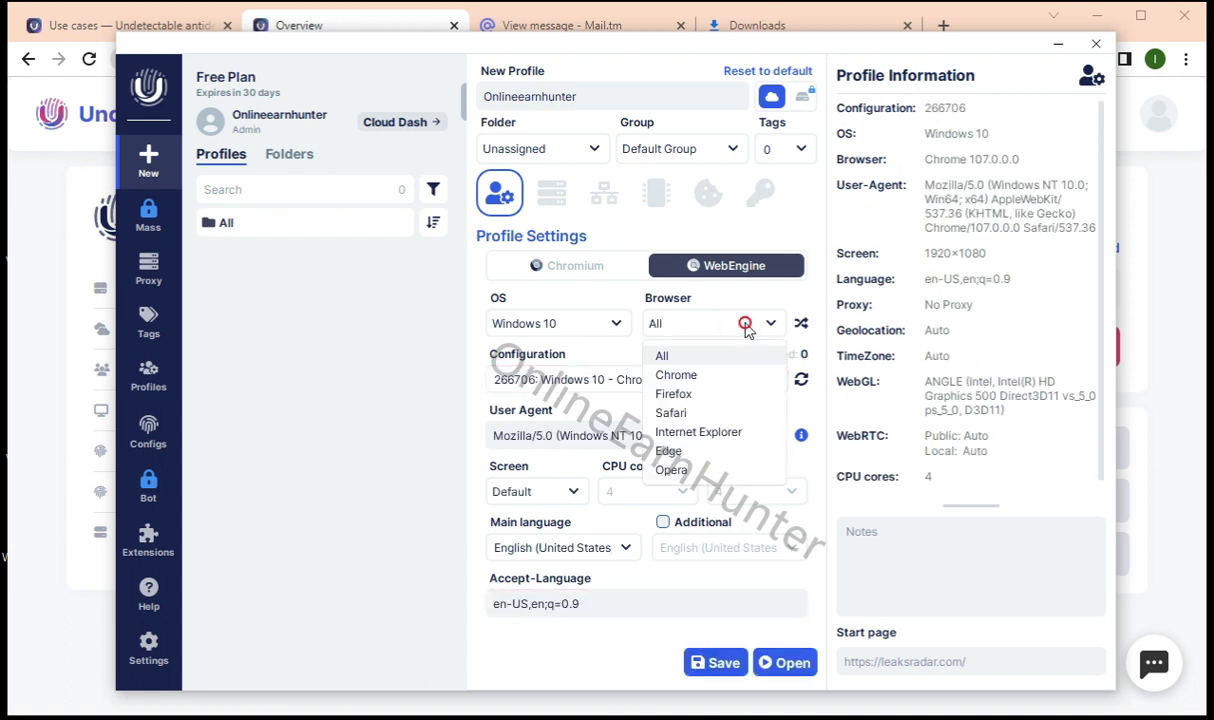
{"action": "left_click", "coordinate": [717, 376]}
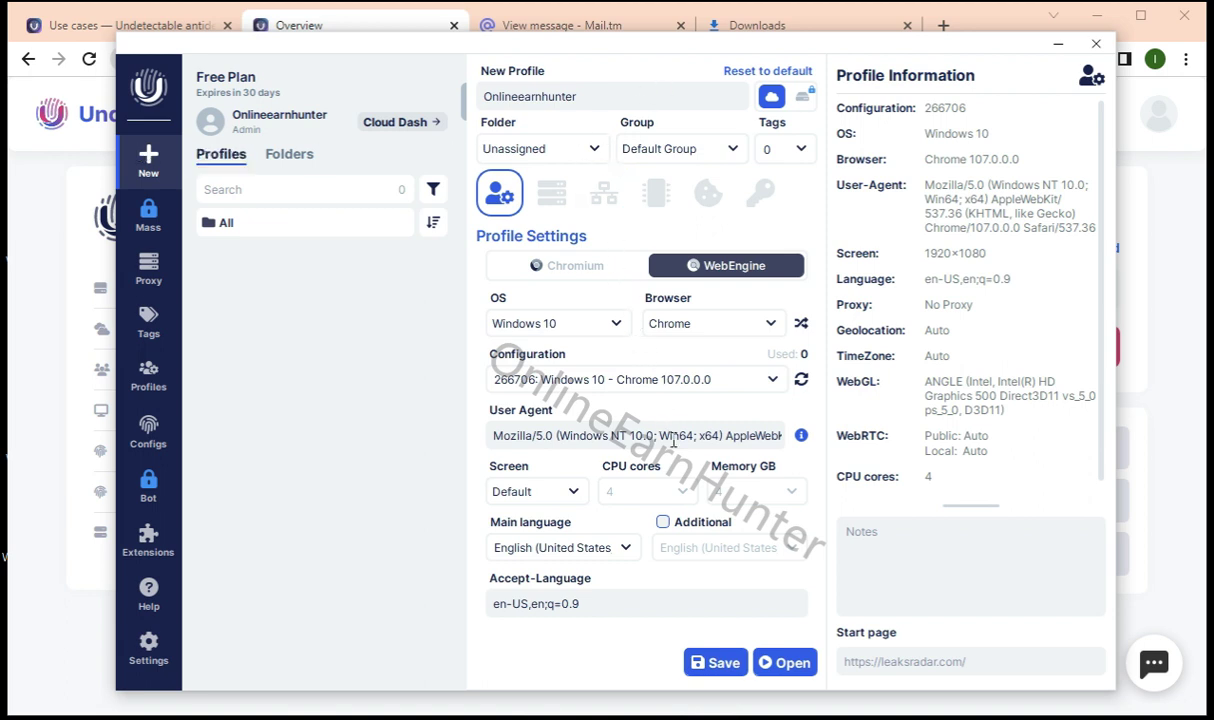
{"action": "left_click", "coordinate": [583, 267]}
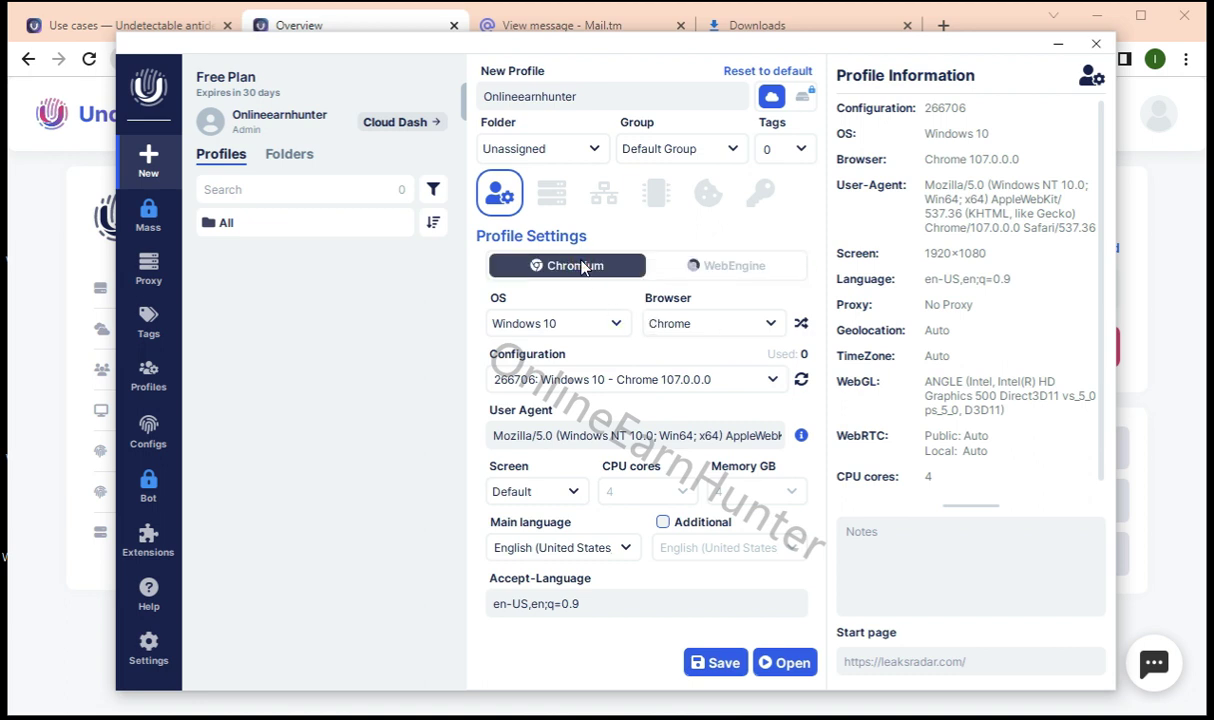
{"action": "left_click", "coordinate": [720, 271]}
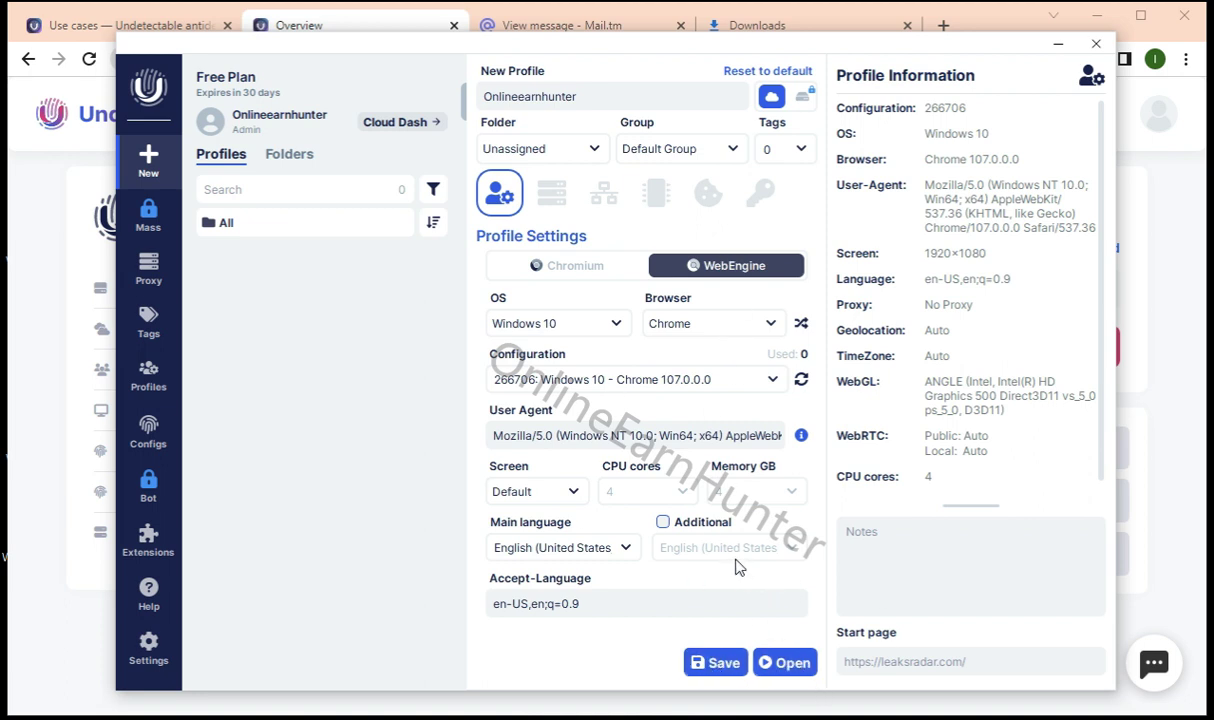
Save the new profile and choose to add a new proxy to it.
{"action": "left_click", "coordinate": [718, 665]}
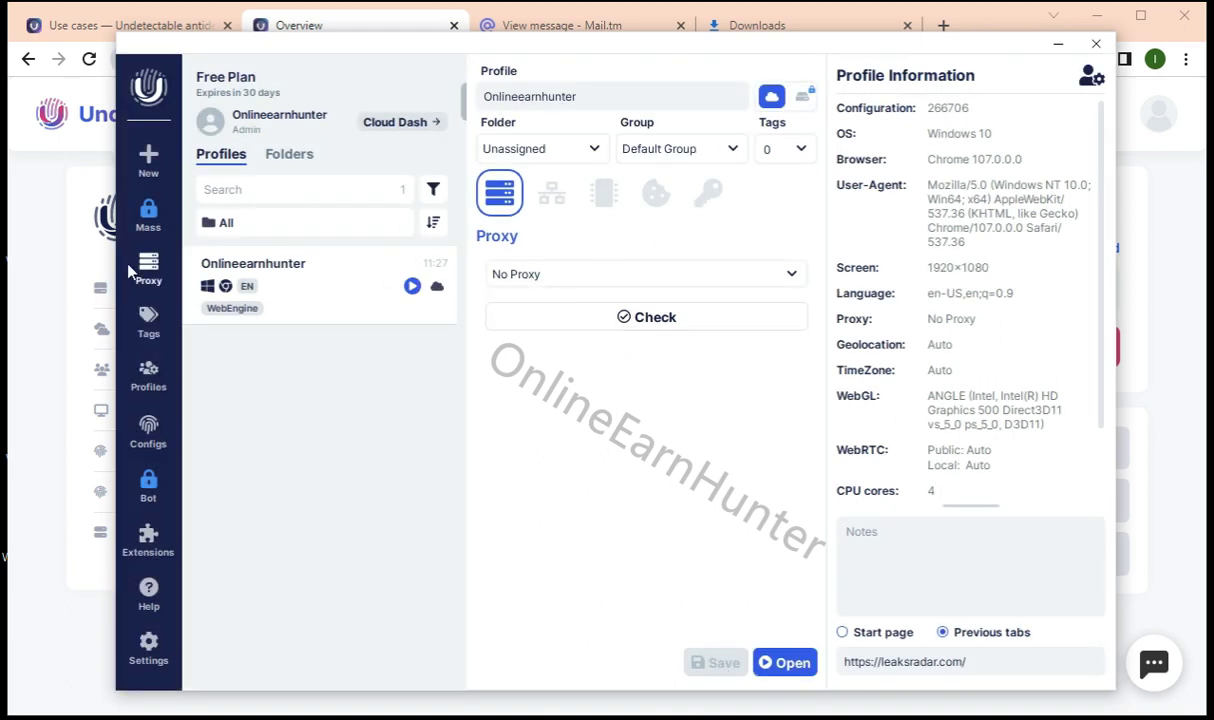
{"action": "left_click", "coordinate": [639, 275]}
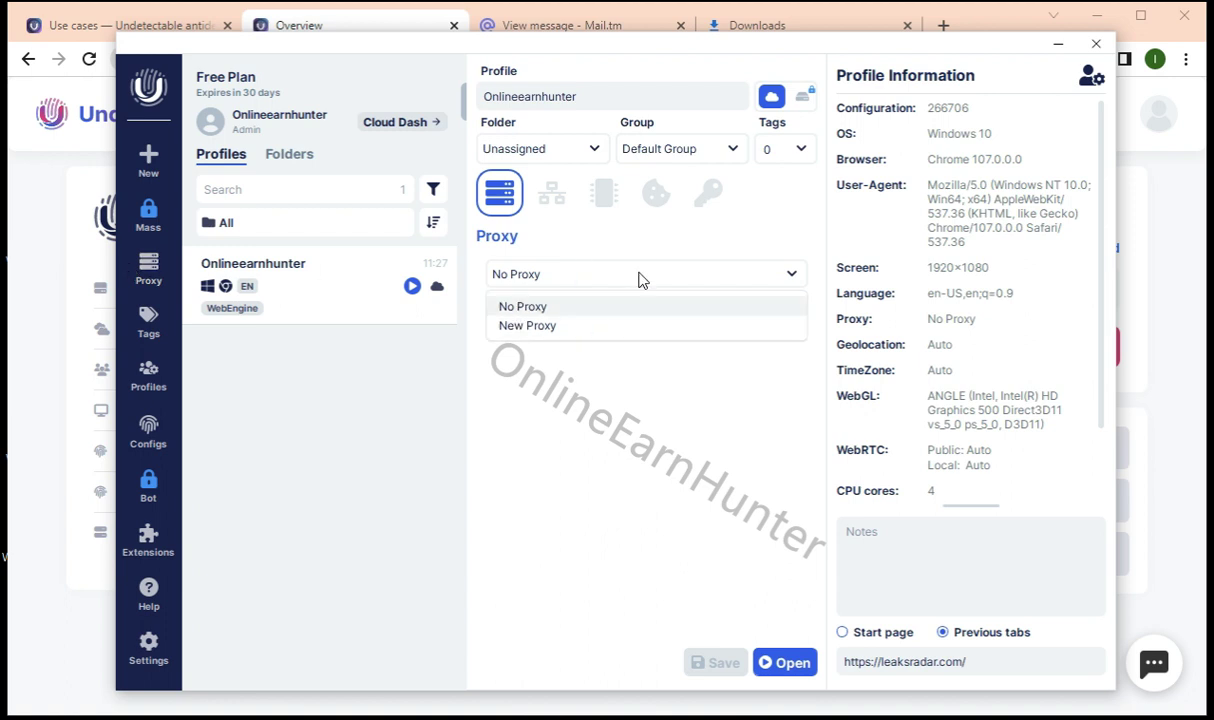
{"action": "left_click", "coordinate": [597, 327]}
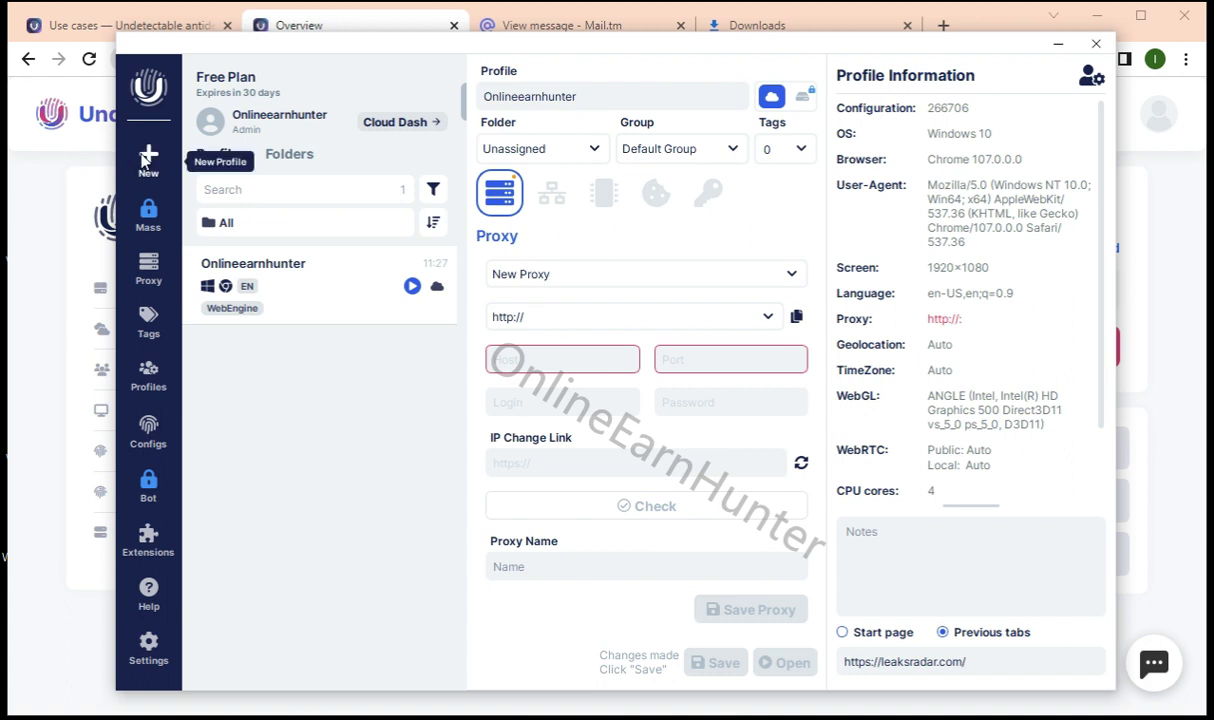
Set the new proxy to socks5 with host 193.70.27.173 and port 10001.
{"action": "left_click", "coordinate": [614, 272]}
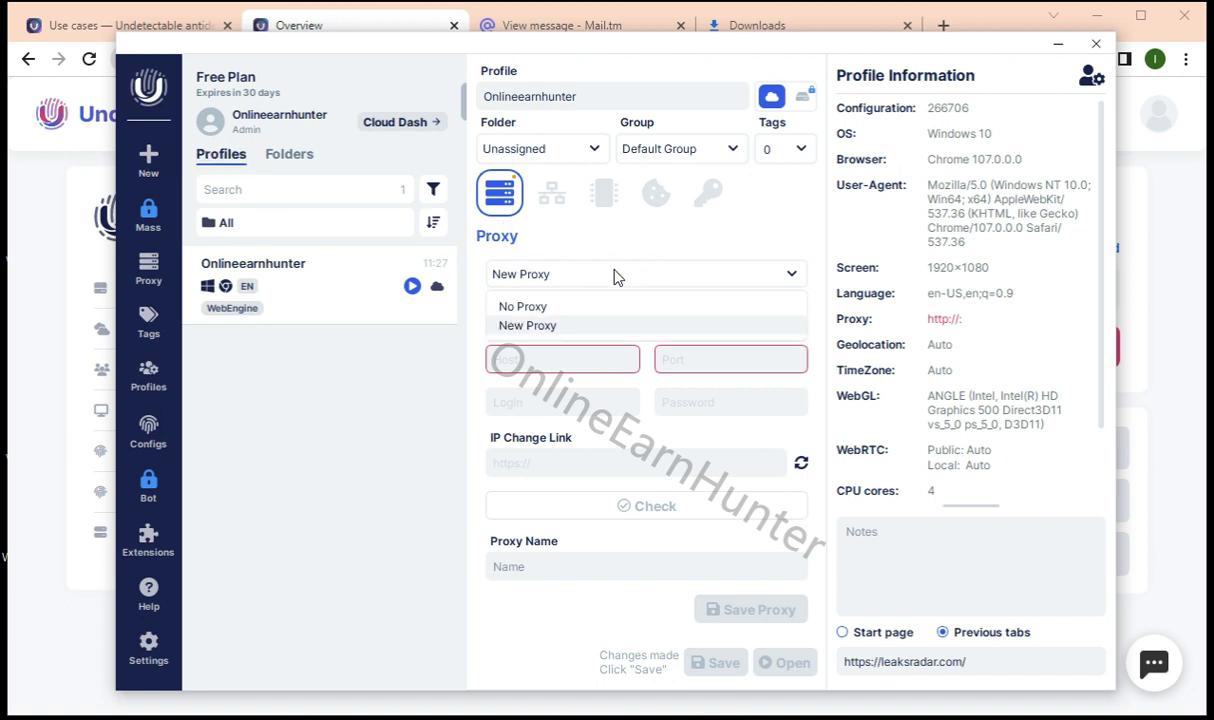
{"action": "left_click", "coordinate": [546, 322]}
{"action": "left_click", "coordinate": [560, 315]}
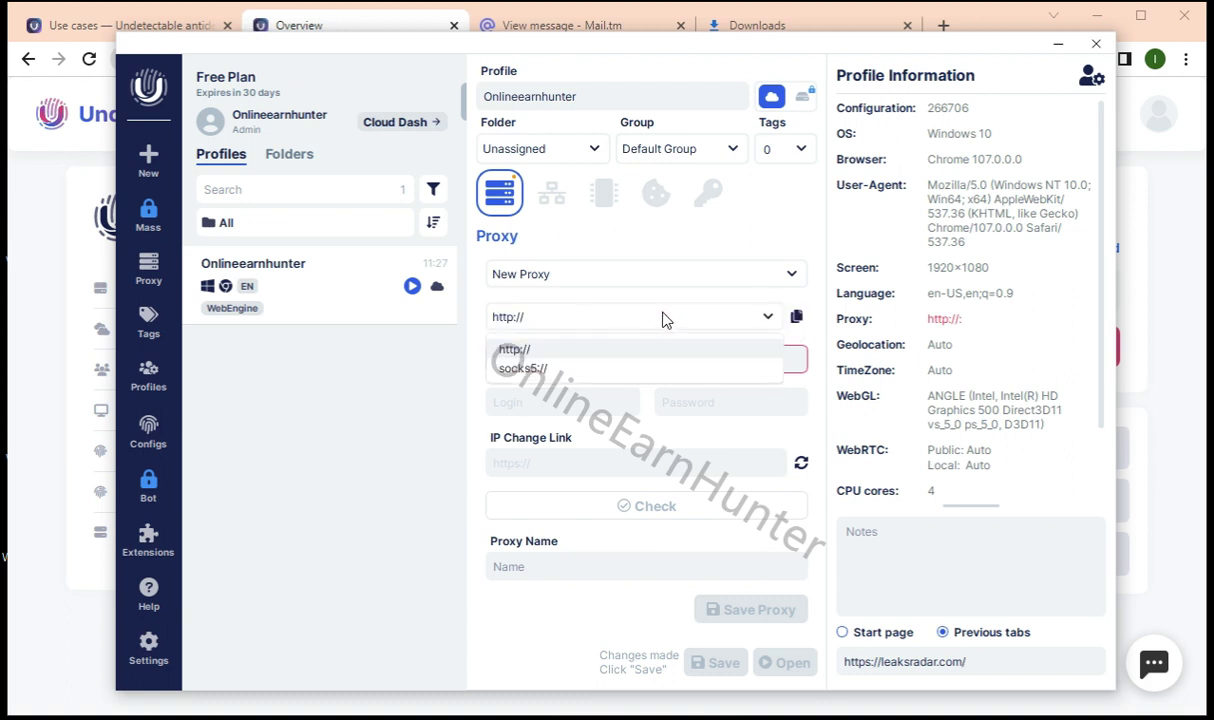
{"action": "left_click", "coordinate": [555, 368]}
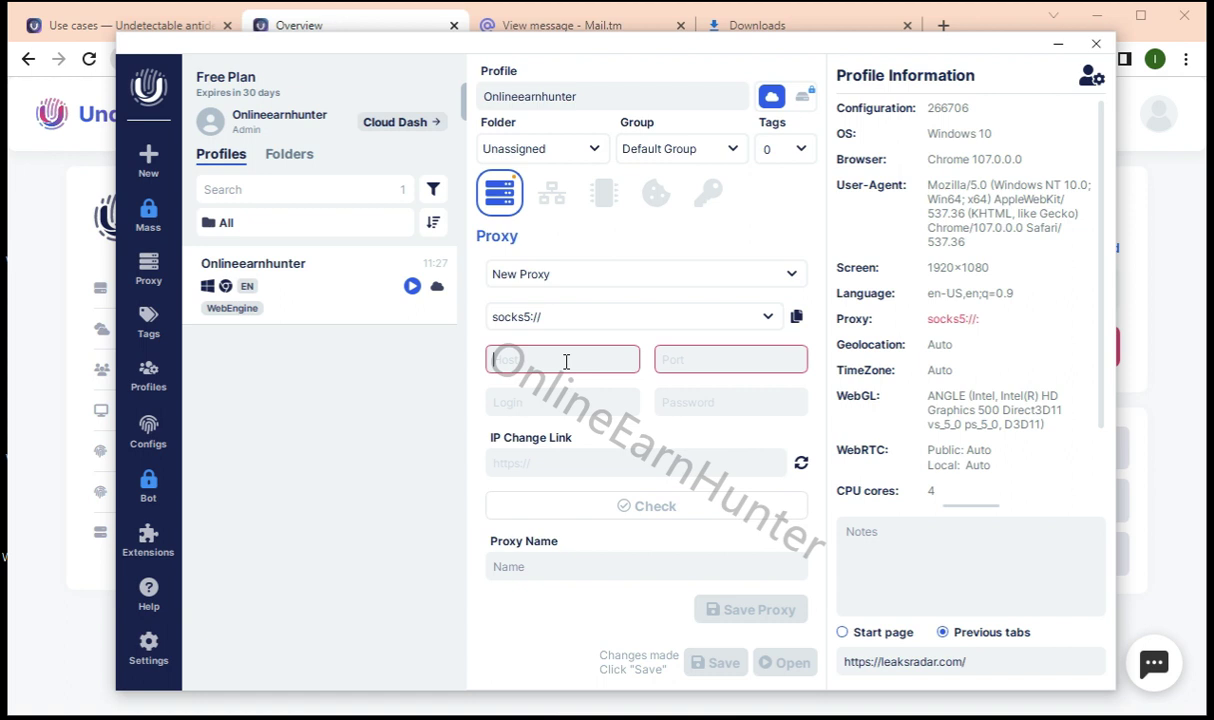
{"action": "type", "text": "193.70"}
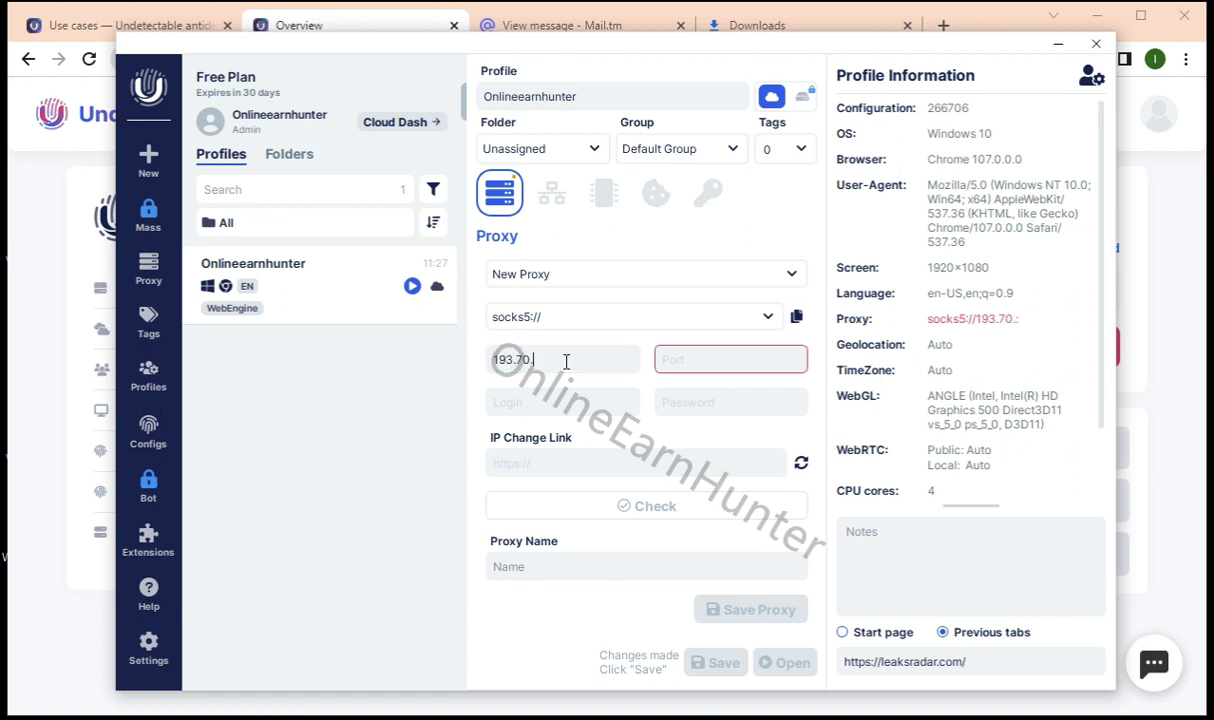
{"action": "type", "text": ".27.173"}
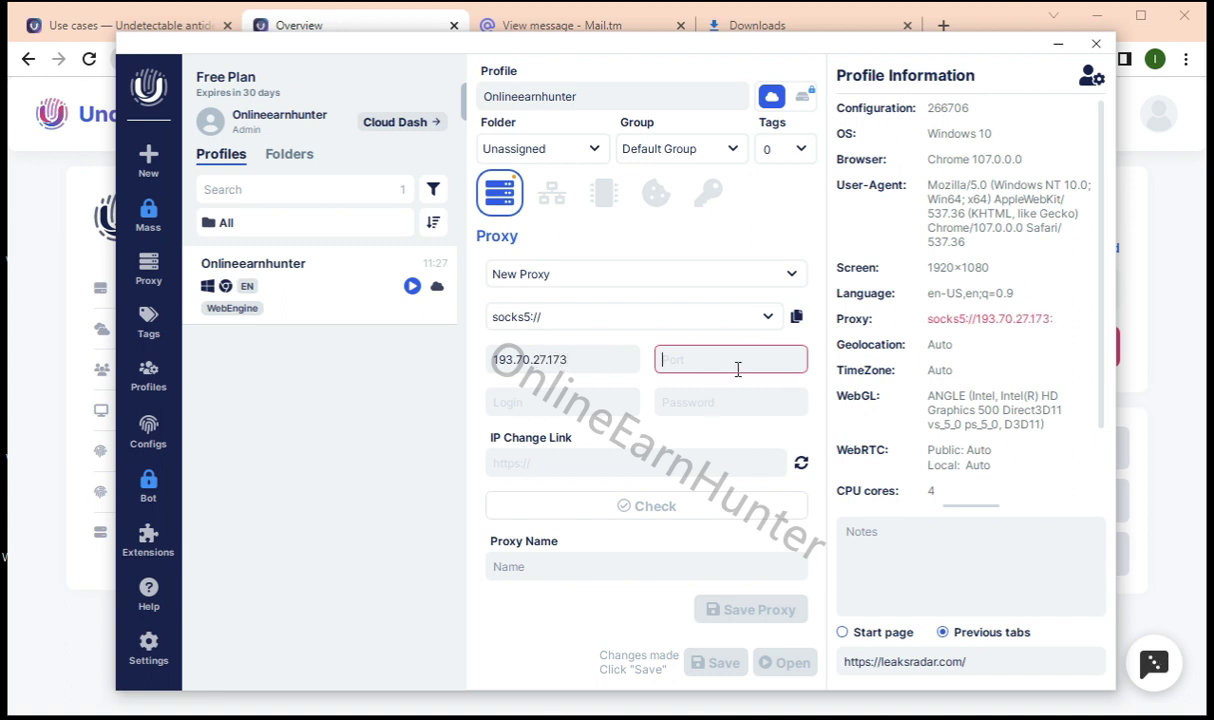
{"action": "type", "text": "10001"}
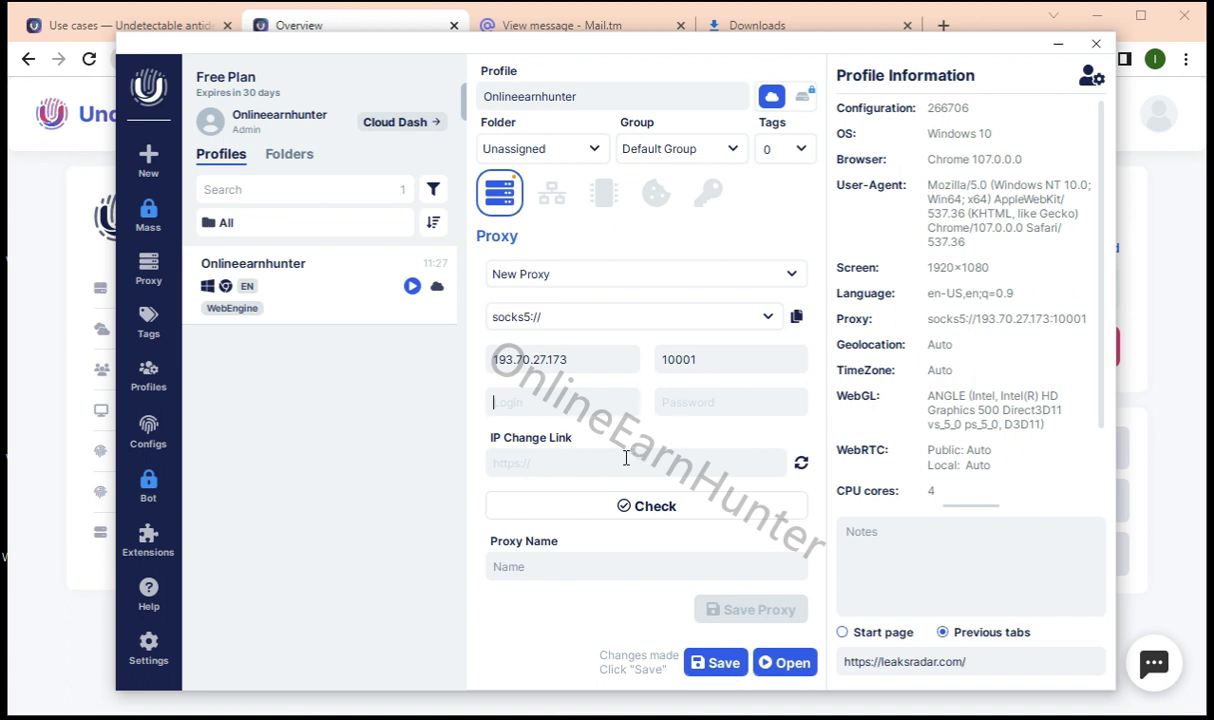
Check that the proxy resolves to Nashville, US, then save it as 'Socks5'.
{"action": "left_click", "coordinate": [648, 506]}
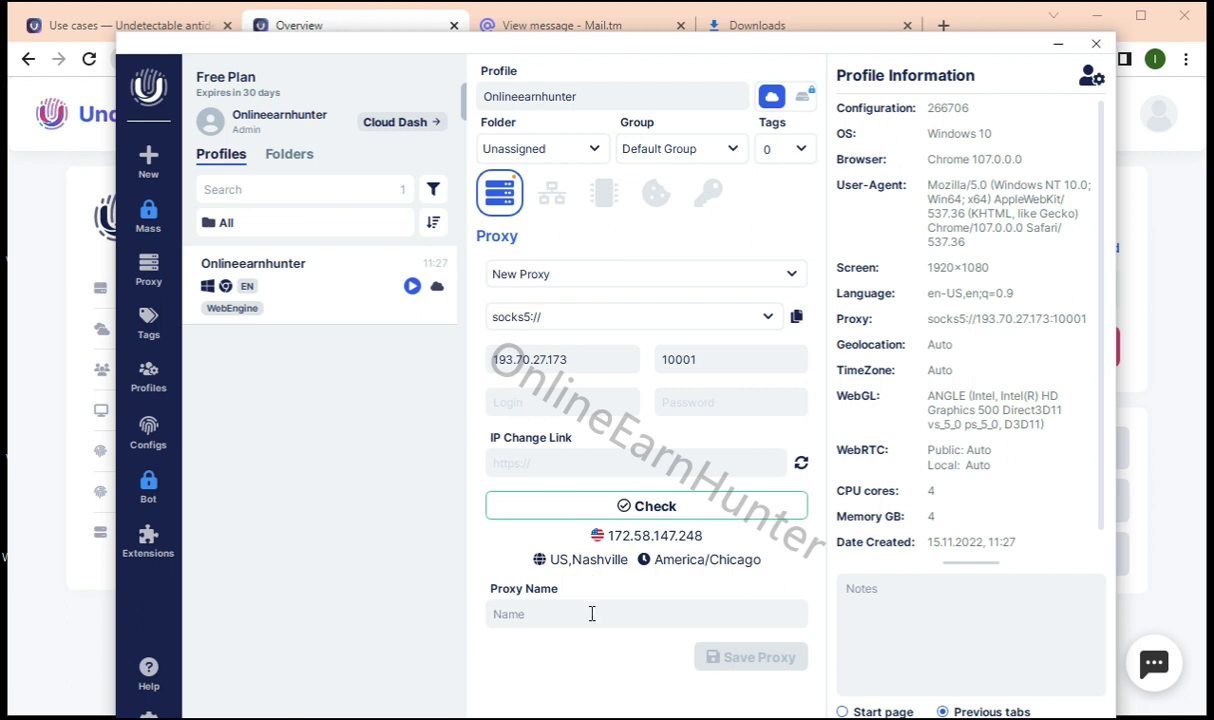
{"action": "type", "text": "S"}
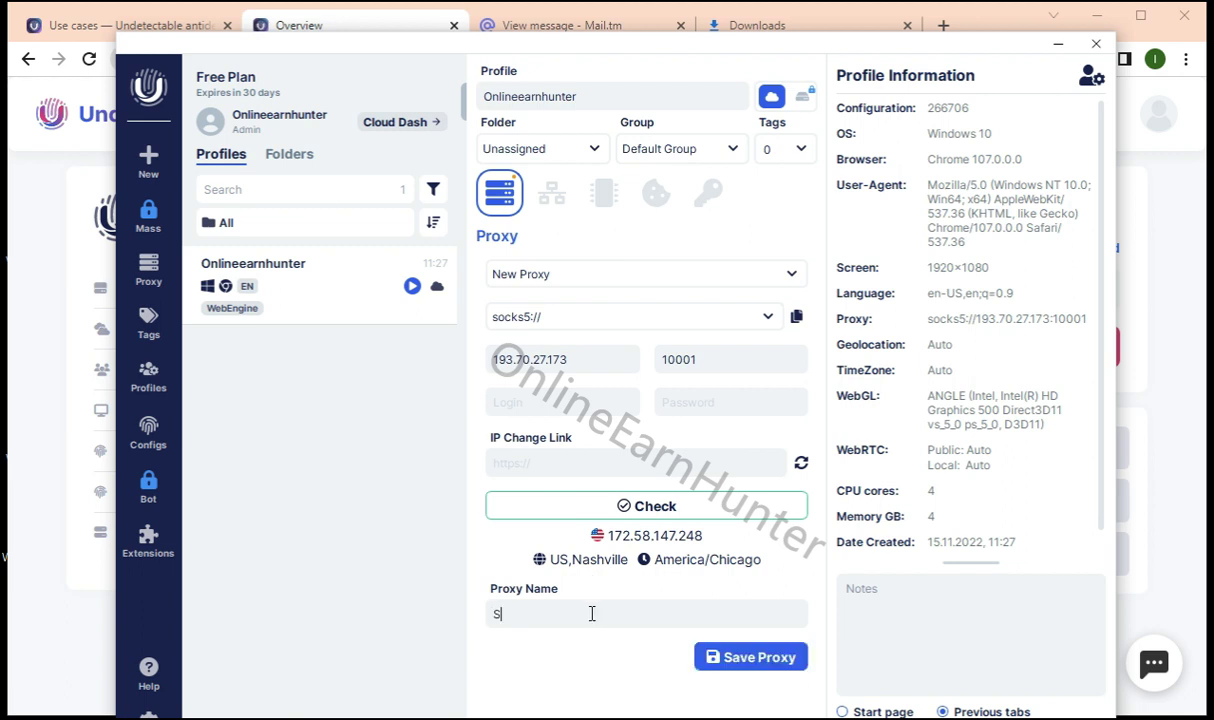
{"action": "type", "text": "ocks5"}
{"action": "left_click", "coordinate": [632, 507]}
{"action": "left_click", "coordinate": [757, 658]}
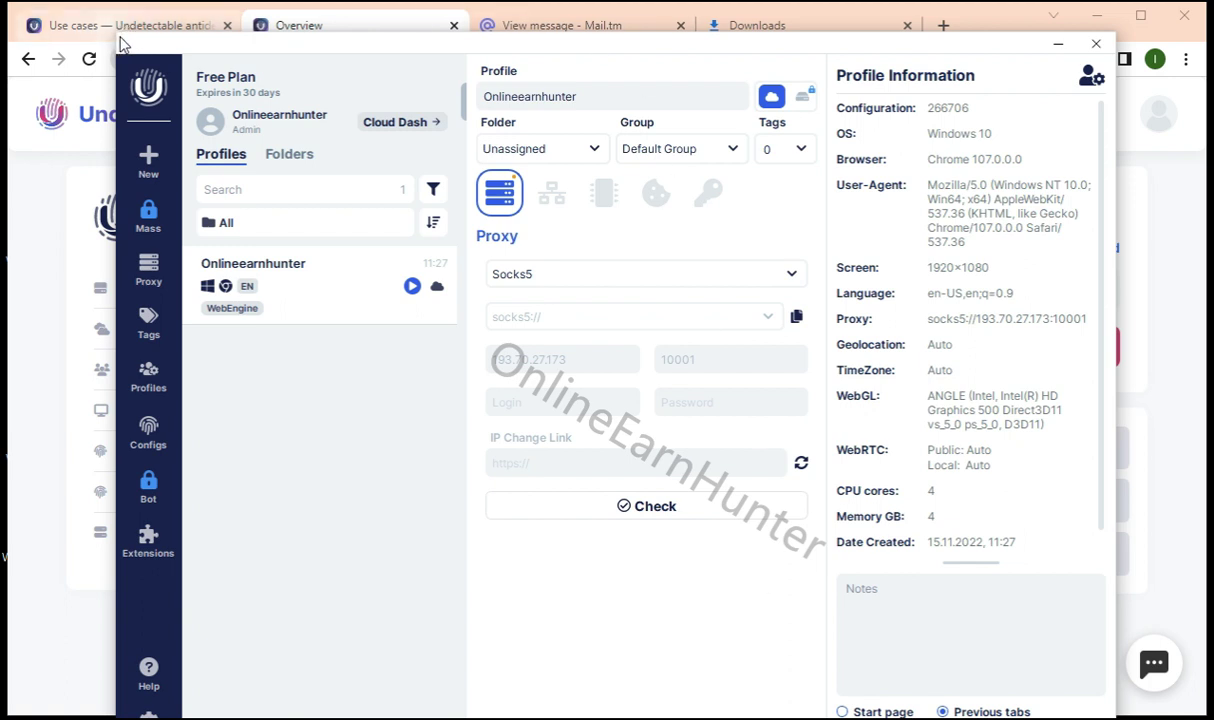
Re-check the Socks5 proxy and save the profile with socks5://193.70.27.173:10001.
{"action": "left_click_drag", "start_coordinate": [156, 55], "coordinate": [156, 8]}
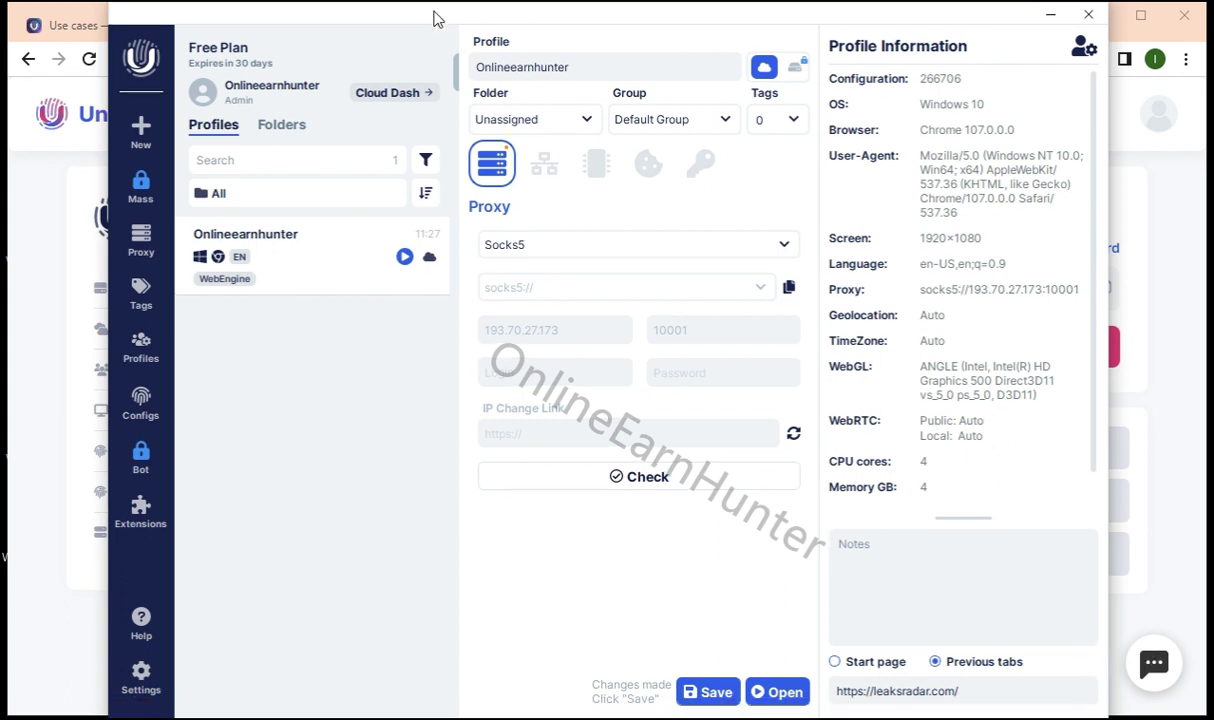
{"action": "left_click_drag", "start_coordinate": [433, 18], "coordinate": [425, 18]}
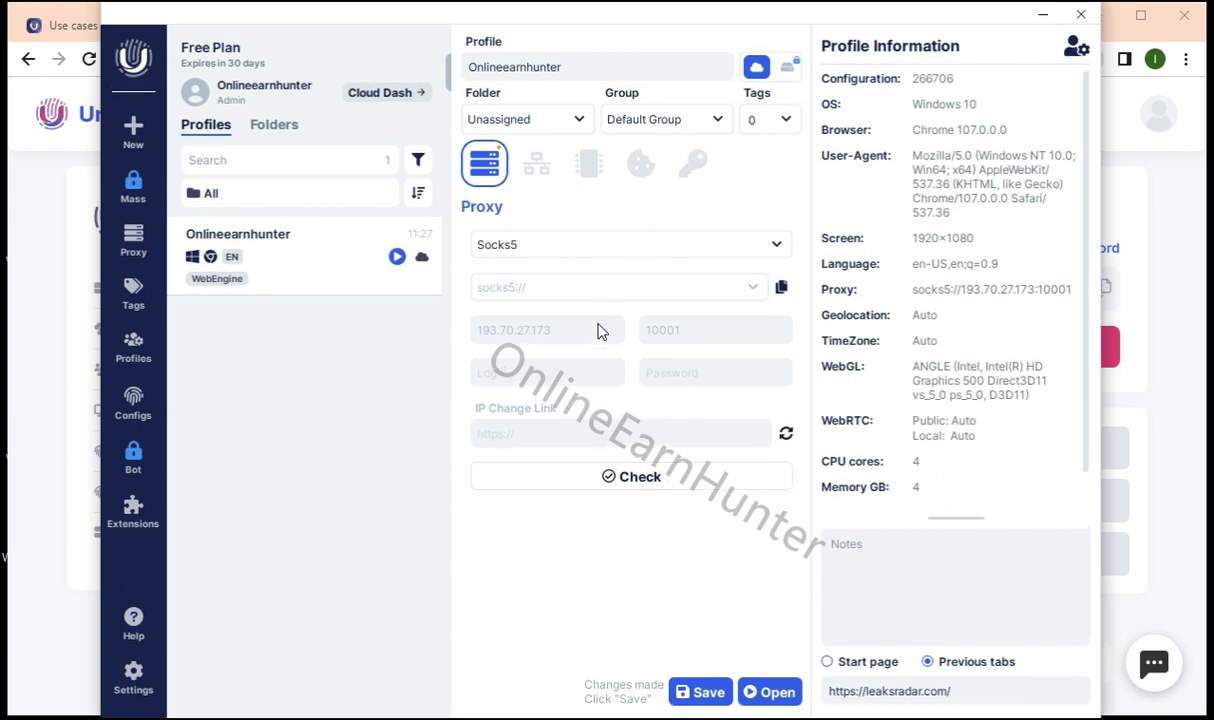
{"action": "left_click", "coordinate": [645, 478]}
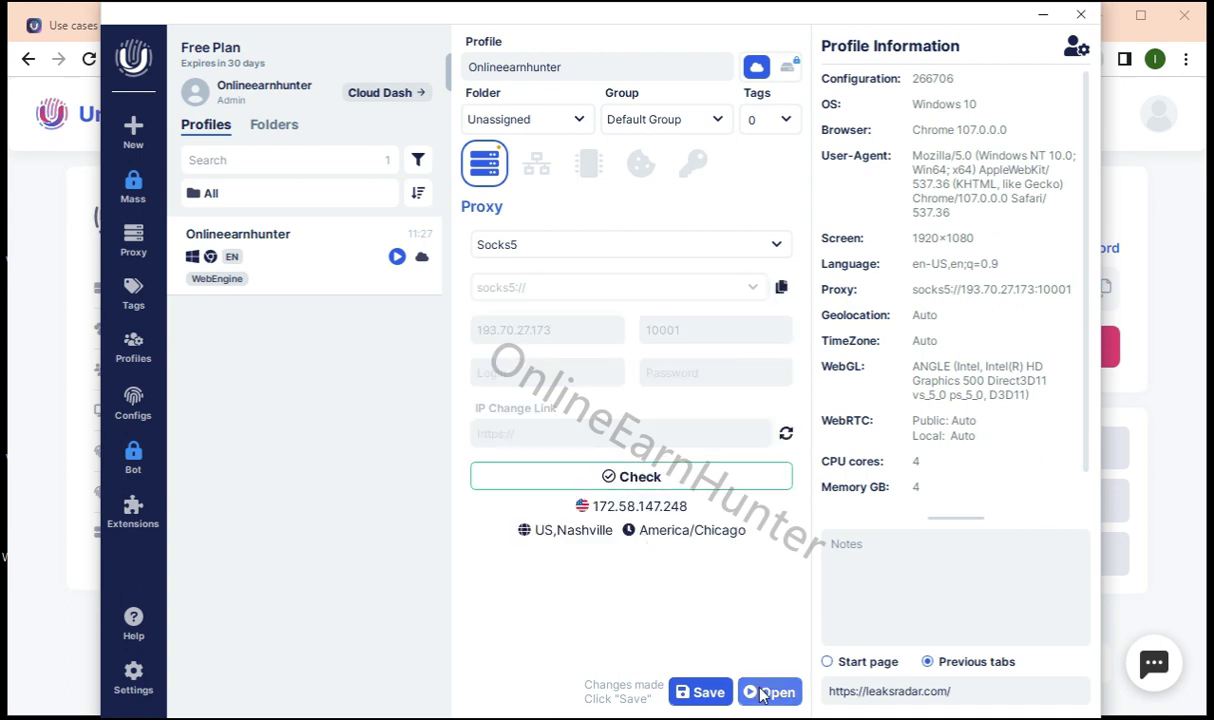
{"action": "left_click", "coordinate": [700, 693]}
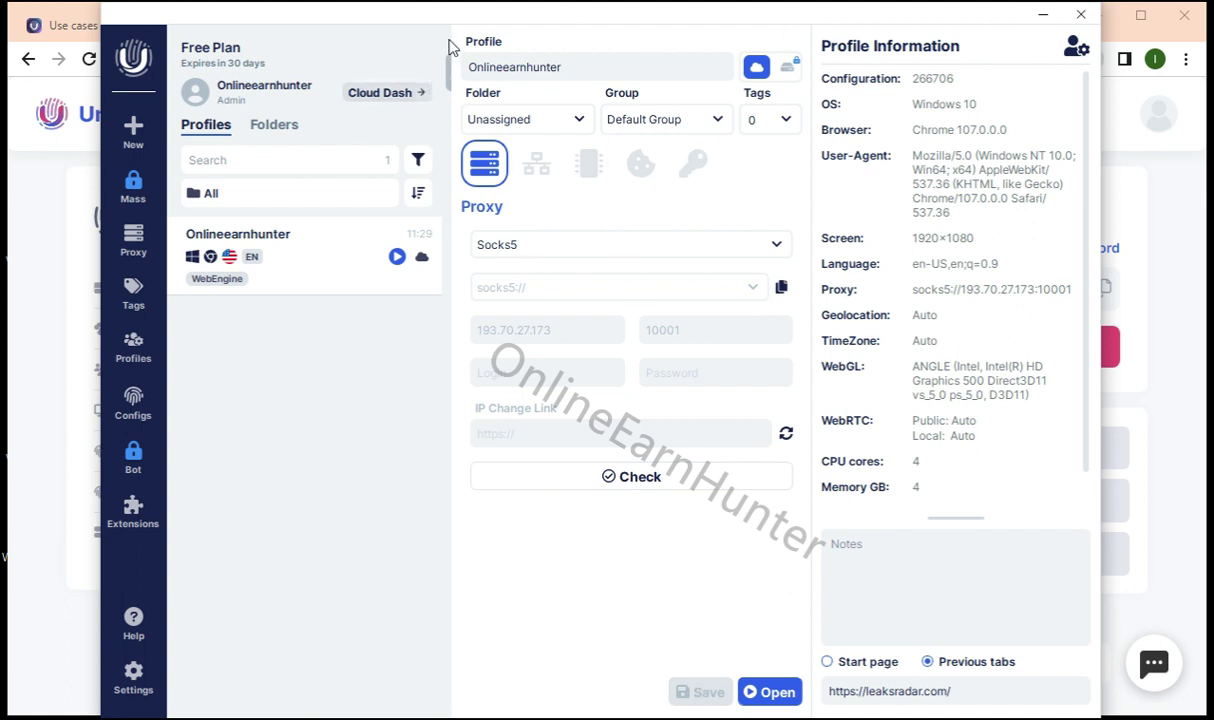
{"action": "left_click_drag", "start_coordinate": [441, 21], "coordinate": [433, 16]}
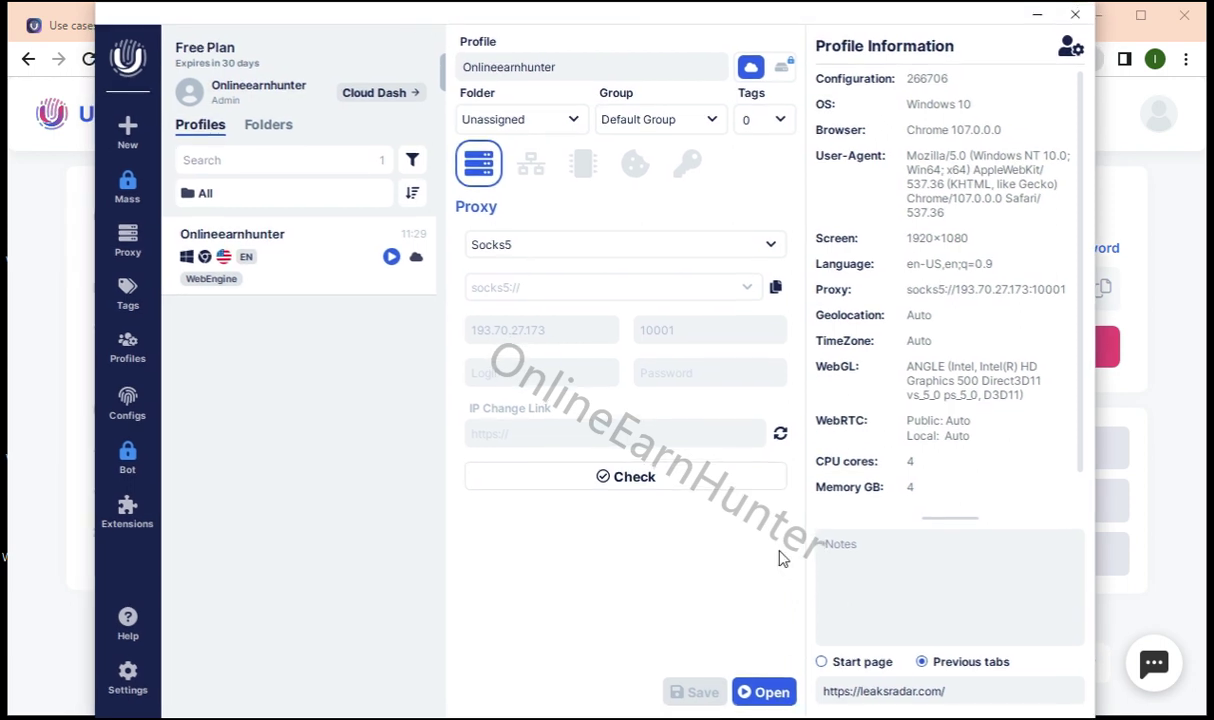
Launch the profile, allow it through the Windows firewall, and maximize its browser window.
{"action": "left_click", "coordinate": [762, 692]}
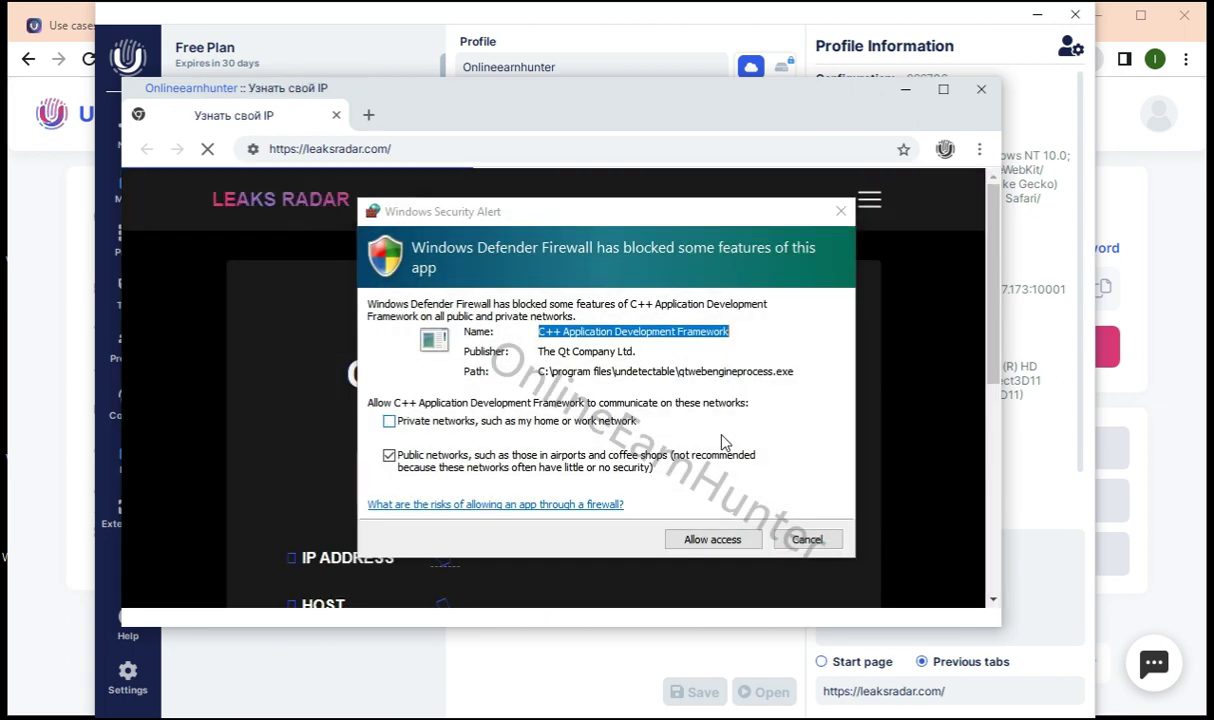
{"action": "left_click", "coordinate": [716, 539]}
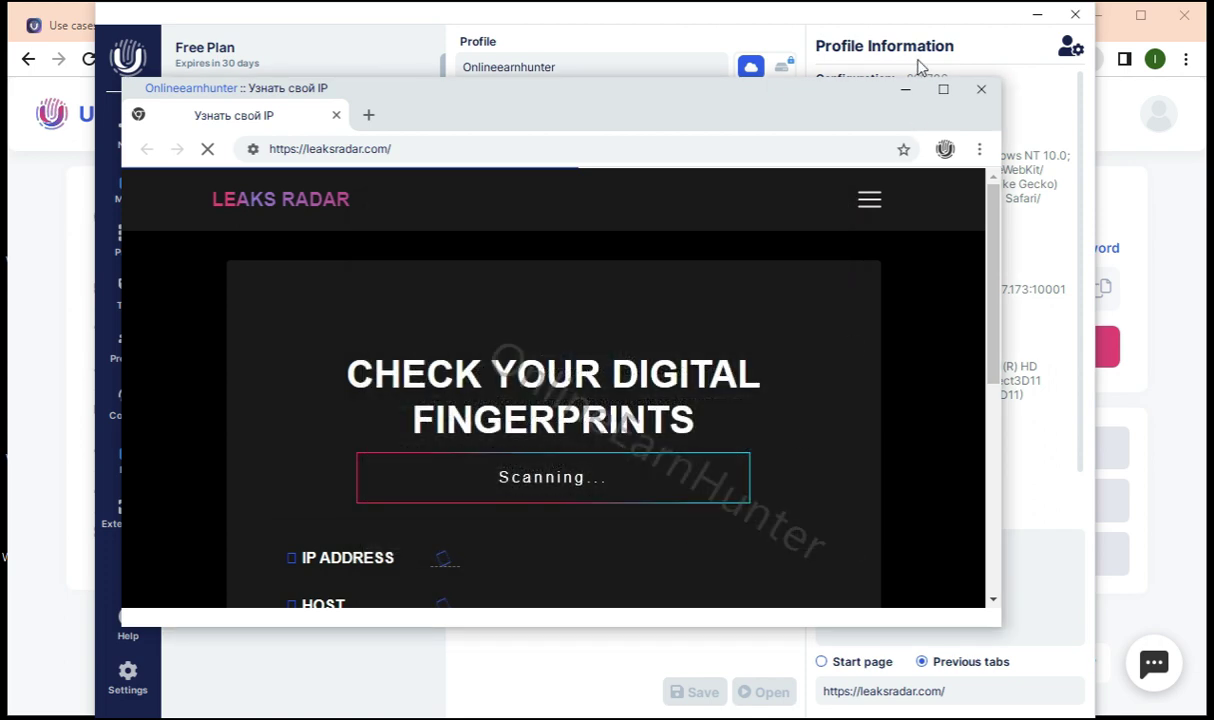
{"action": "left_click", "coordinate": [943, 90]}
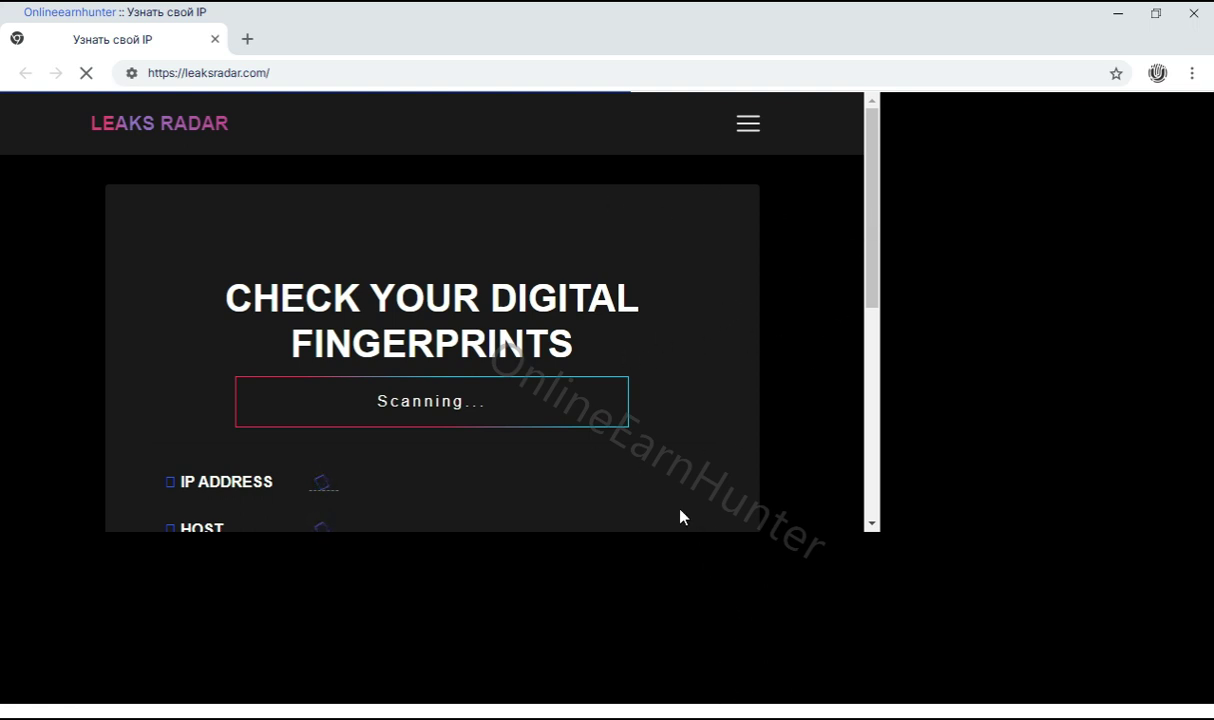
Review the finished Leaks Radar results: no inconsistencies, Windows 10, Chrome 107, no proxy.
{"action": "left_click_drag", "start_coordinate": [878, 243], "coordinate": [873, 393]}
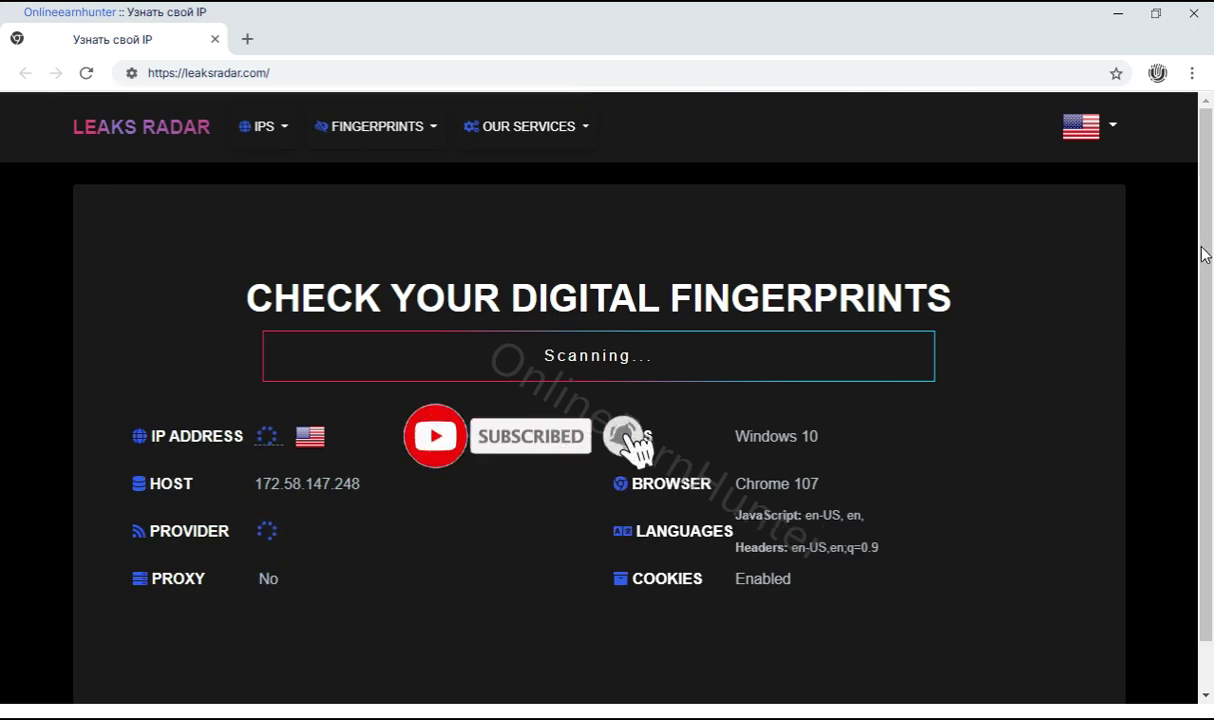
{"action": "left_click_drag", "start_coordinate": [1204, 250], "coordinate": [1212, 310]}
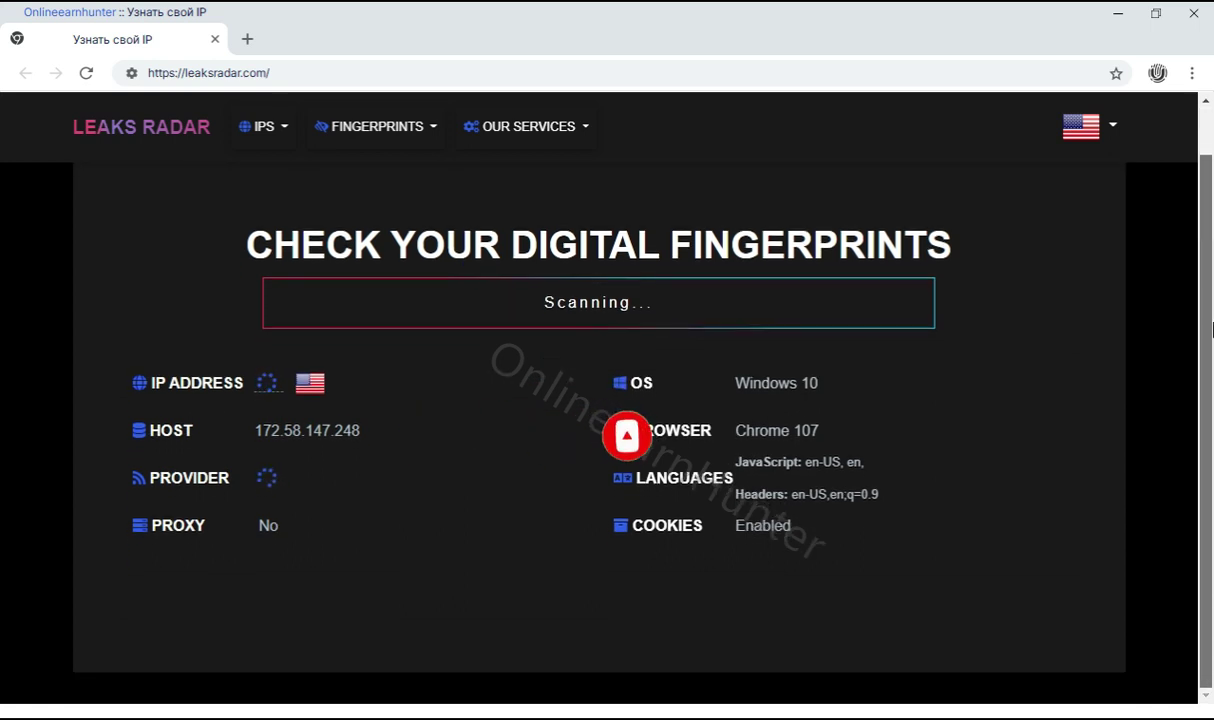
{"action": "scroll", "coordinate": [1200, 300], "scroll_direction": "up", "scroll_amount": 1}
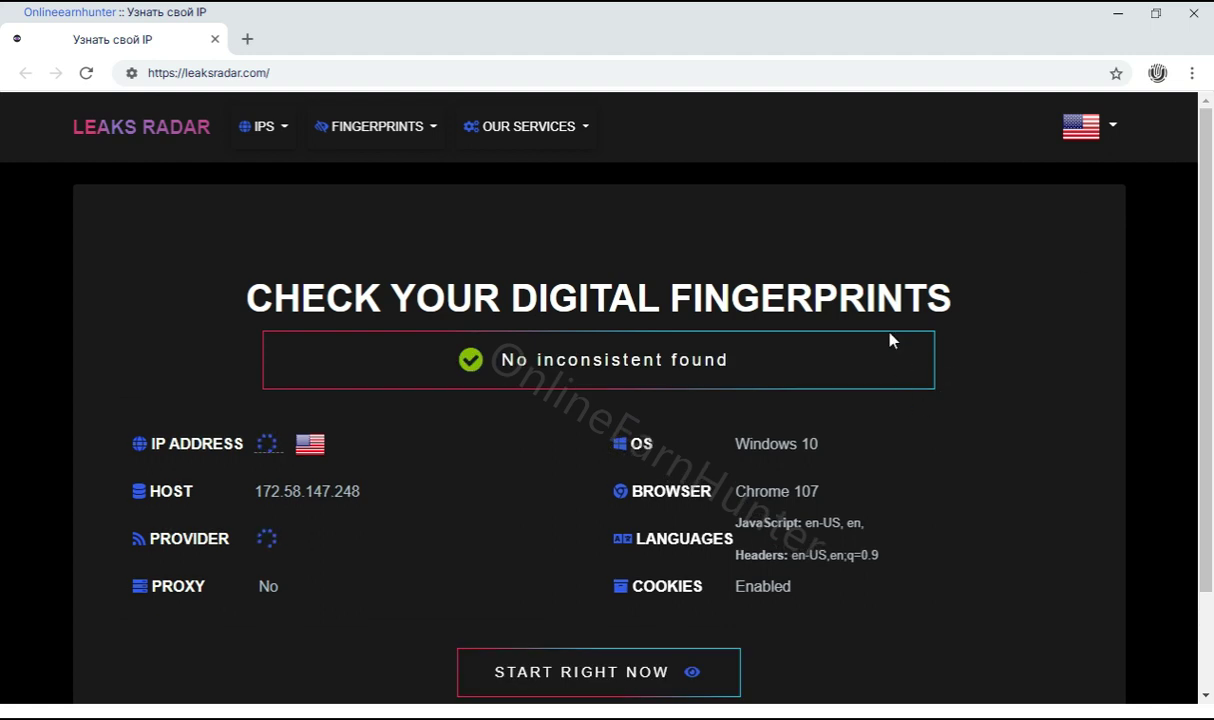
{"action": "left_click_drag", "start_coordinate": [1207, 246], "coordinate": [1208, 303]}
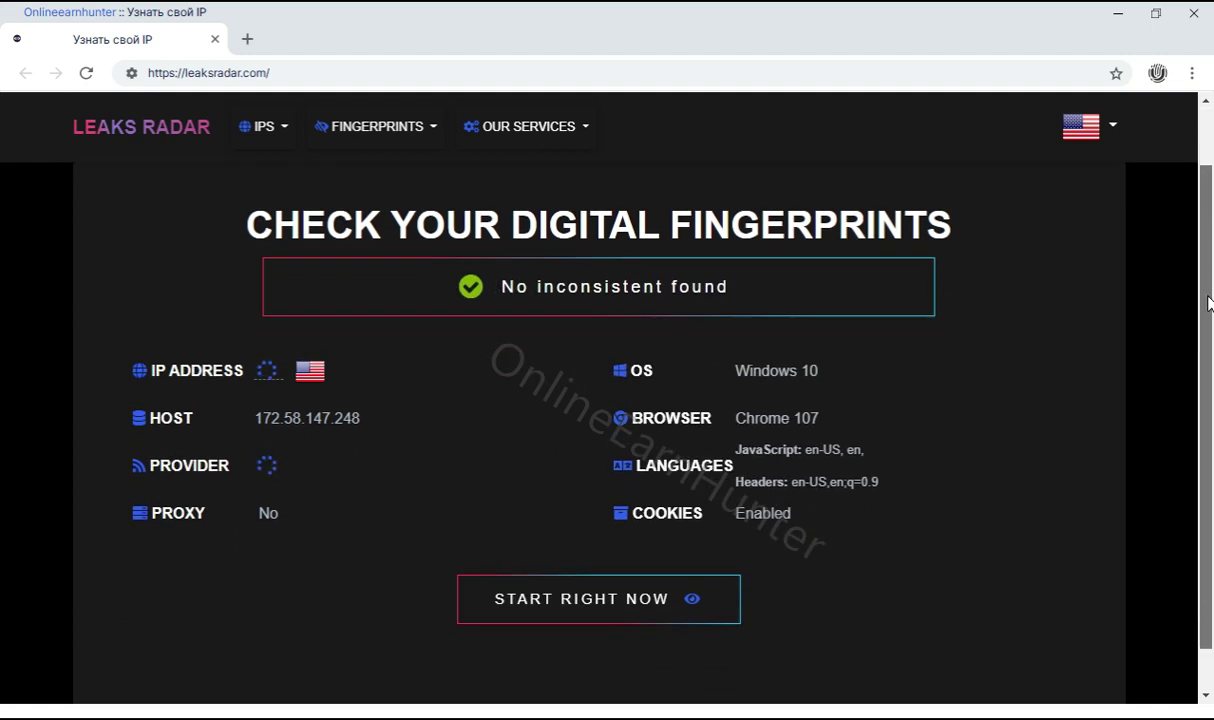
{"action": "left_click_drag", "start_coordinate": [1208, 303], "coordinate": [1208, 304]}
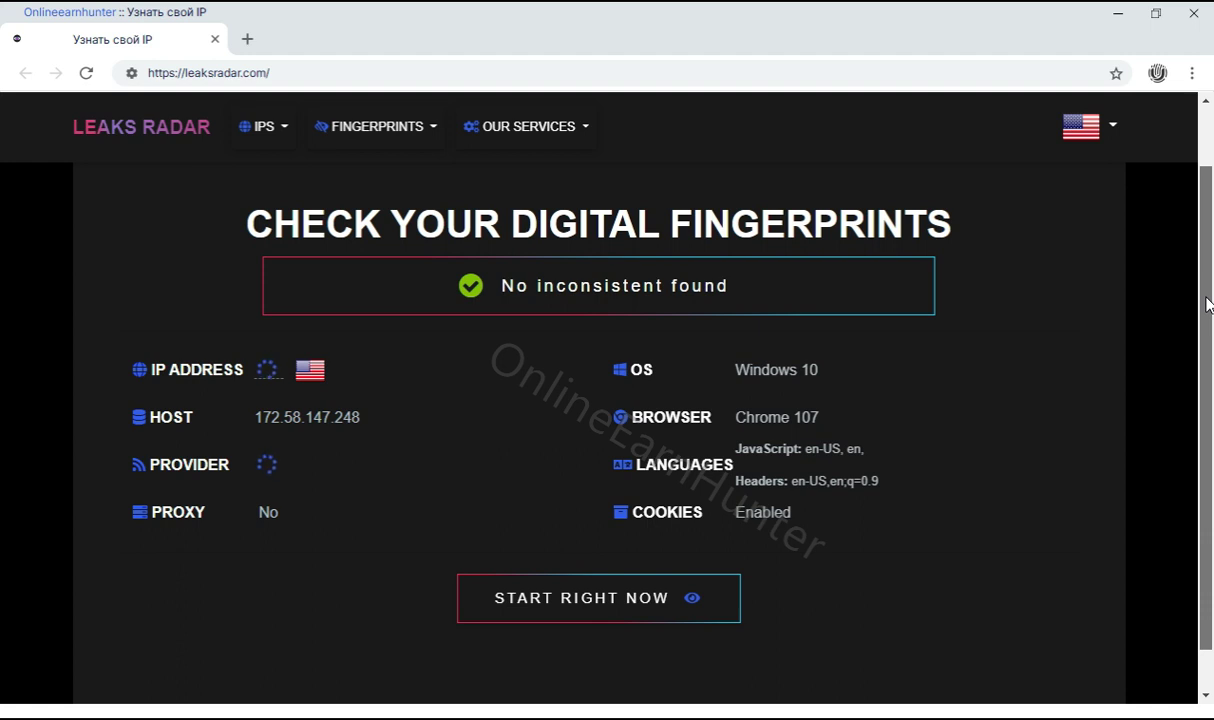
{"action": "scroll", "coordinate": [1207, 305], "scroll_direction": "down", "scroll_amount": 1}
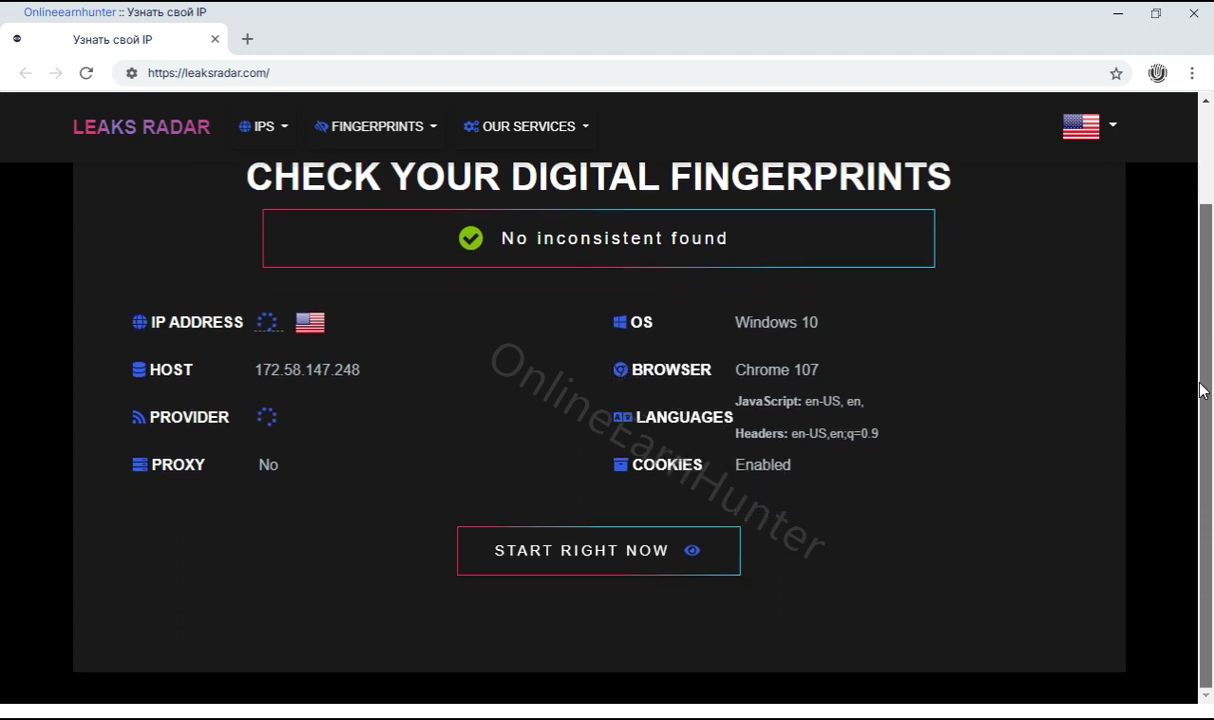
{"action": "scroll", "coordinate": [1202, 330], "scroll_direction": "up", "scroll_amount": 1}
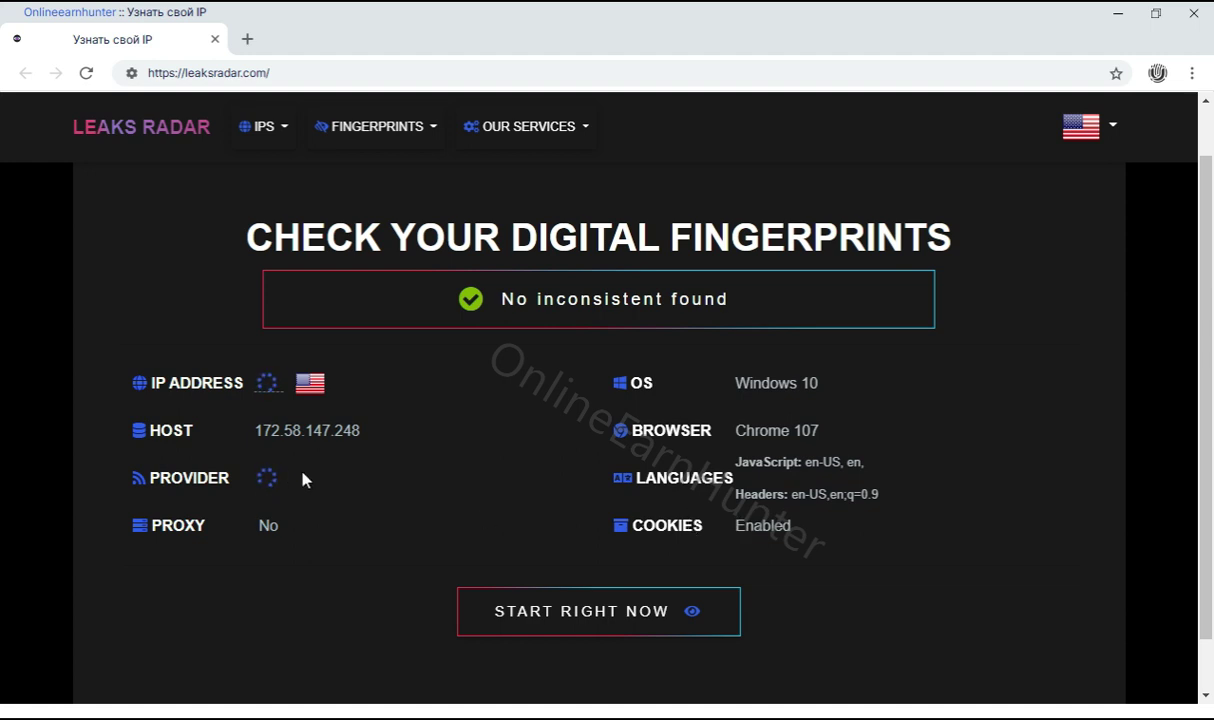
Load whoer.net in a new tab, briefly glancing back at the Leaks Radar tab.
{"action": "left_click", "coordinate": [254, 44]}
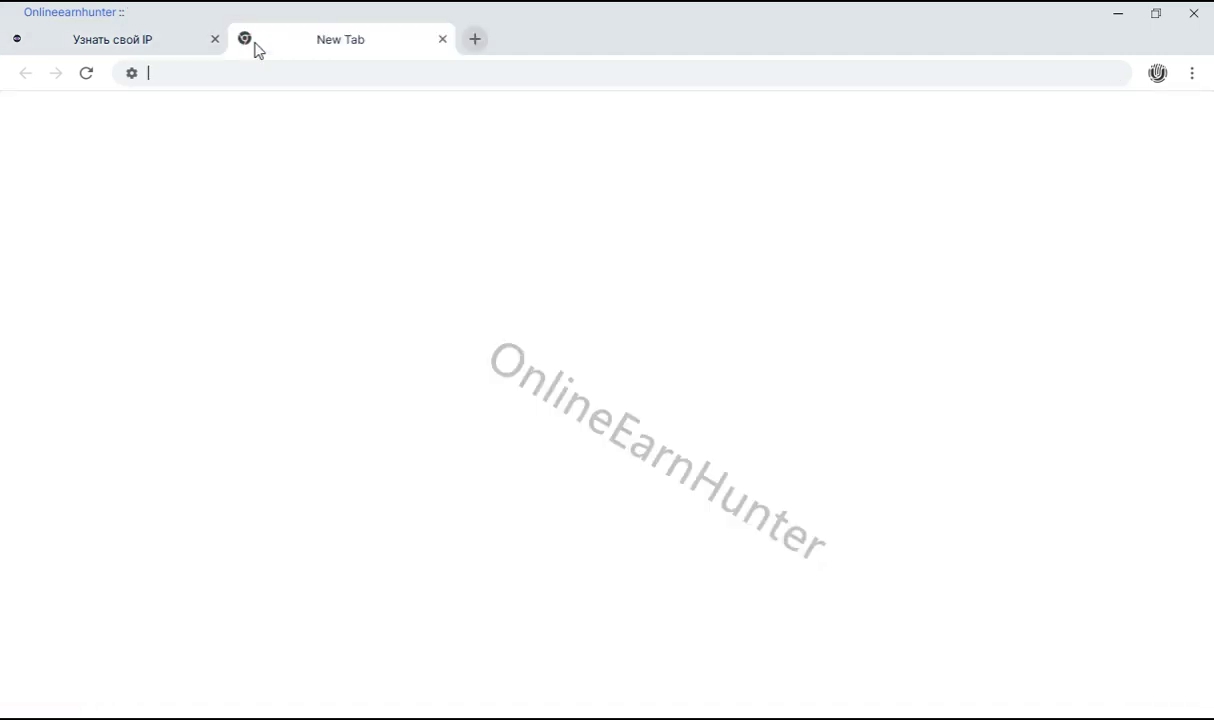
{"action": "type", "text": "whoer"}
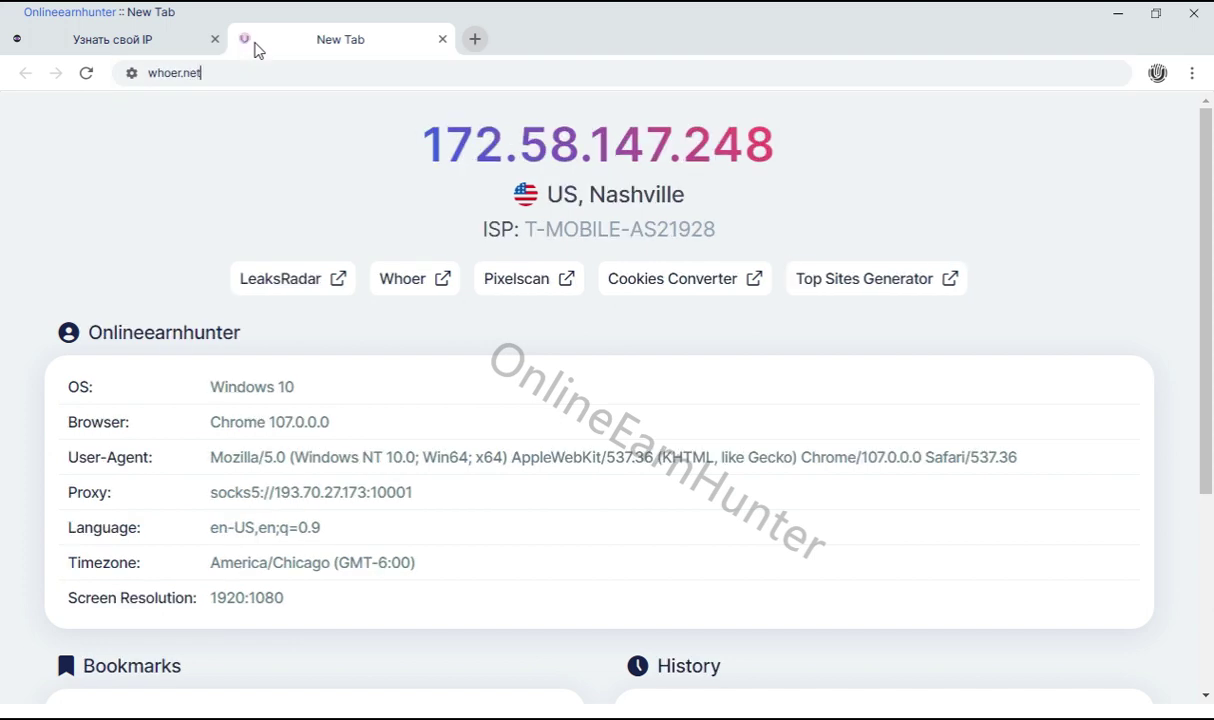
{"action": "type", "text": ".net"}
{"action": "left_click", "coordinate": [227, 110]}
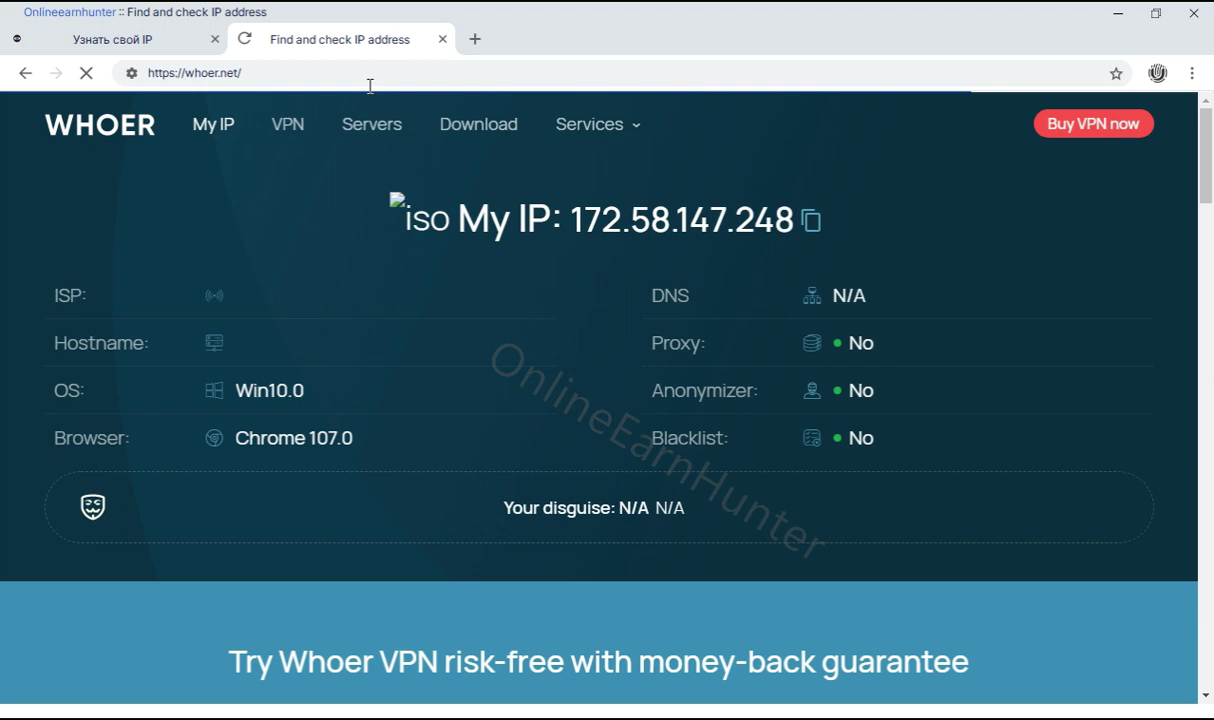
{"action": "left_click", "coordinate": [154, 46]}
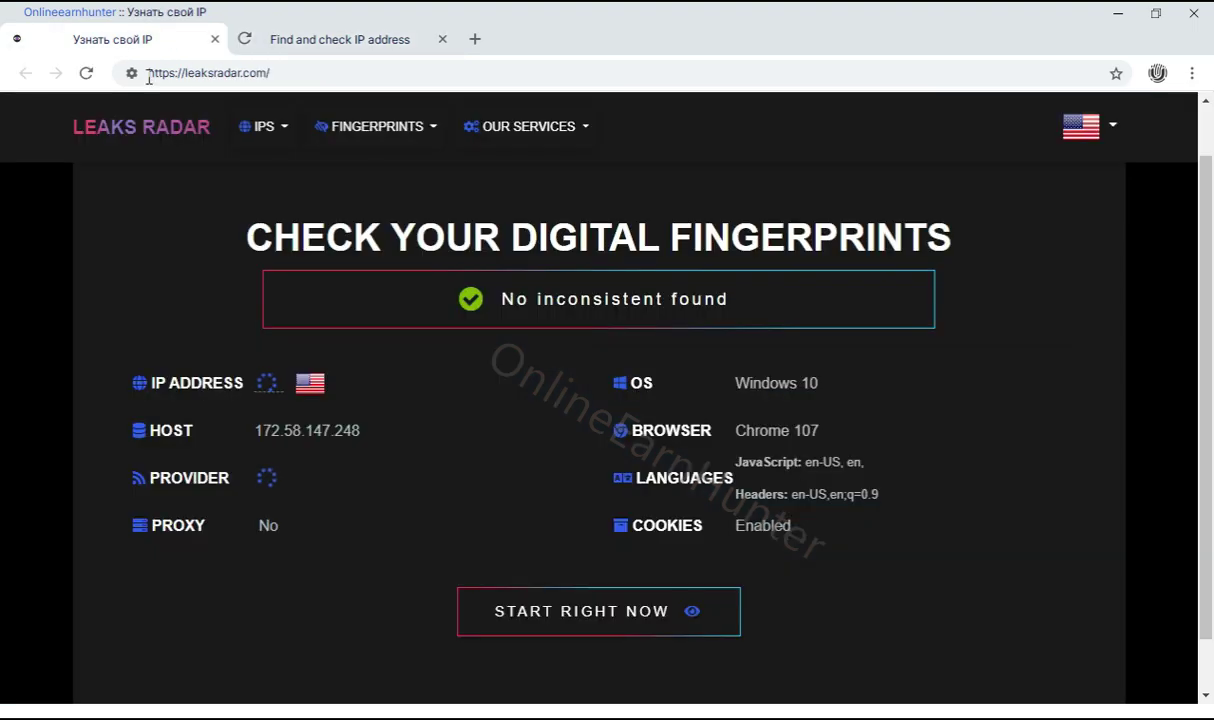
{"action": "left_click", "coordinate": [347, 42]}
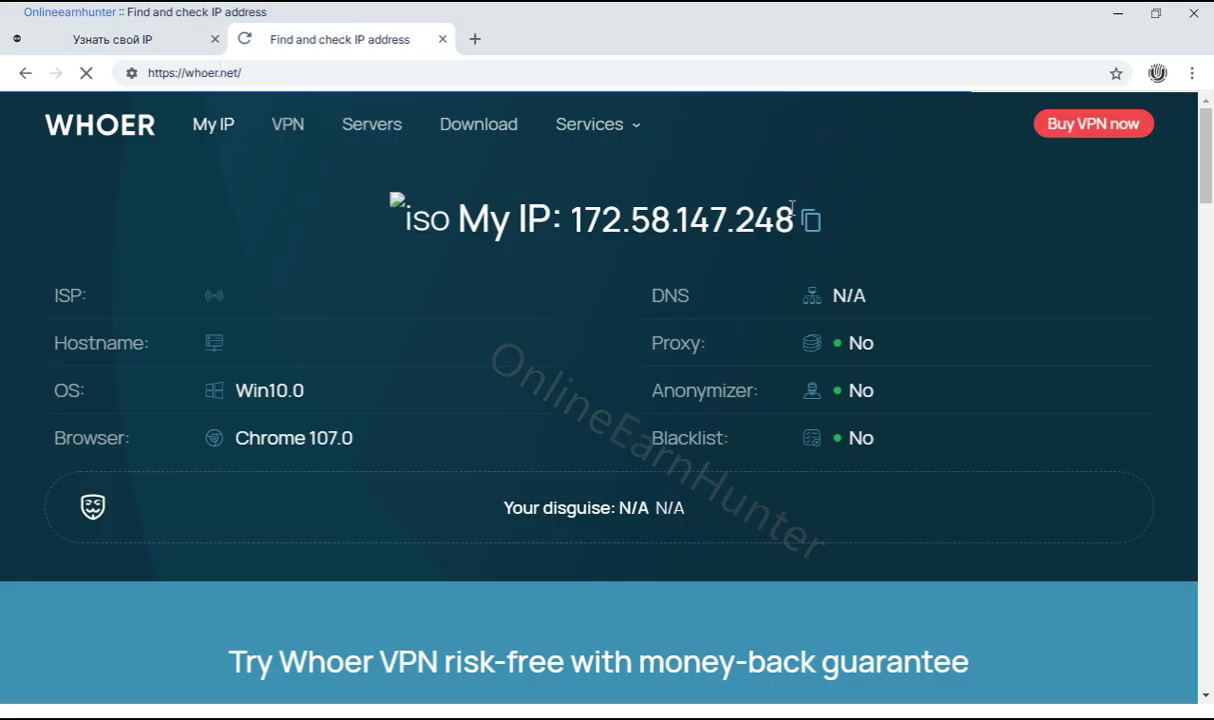
Scroll the Whoer.net results to view the 100% disguise rating.
{"action": "mouse_move", "coordinate": [1208, 160]}
{"action": "left_mouse_down"}
{"action": "mouse_move", "coordinate": [1210, 333]}
{"action": "mouse_move", "coordinate": [1208, 142]}
{"action": "left_mouse_up"}
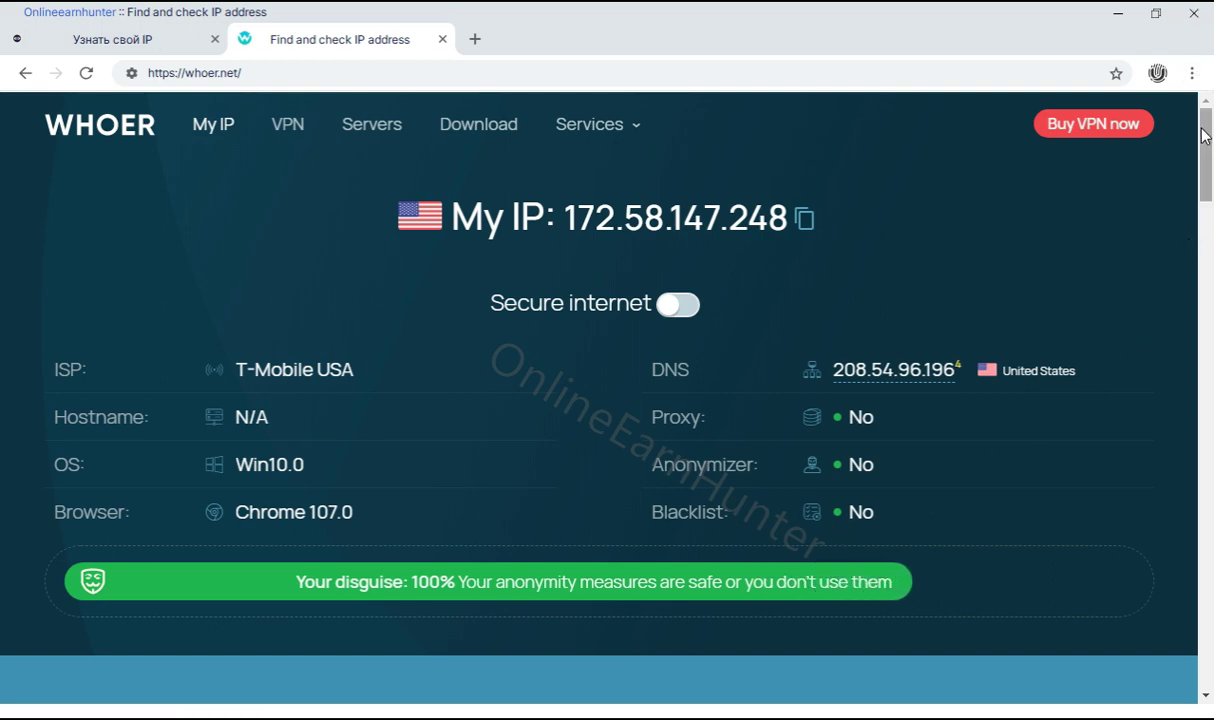
{"action": "left_click_drag", "start_coordinate": [1205, 160], "coordinate": [1190, 127]}
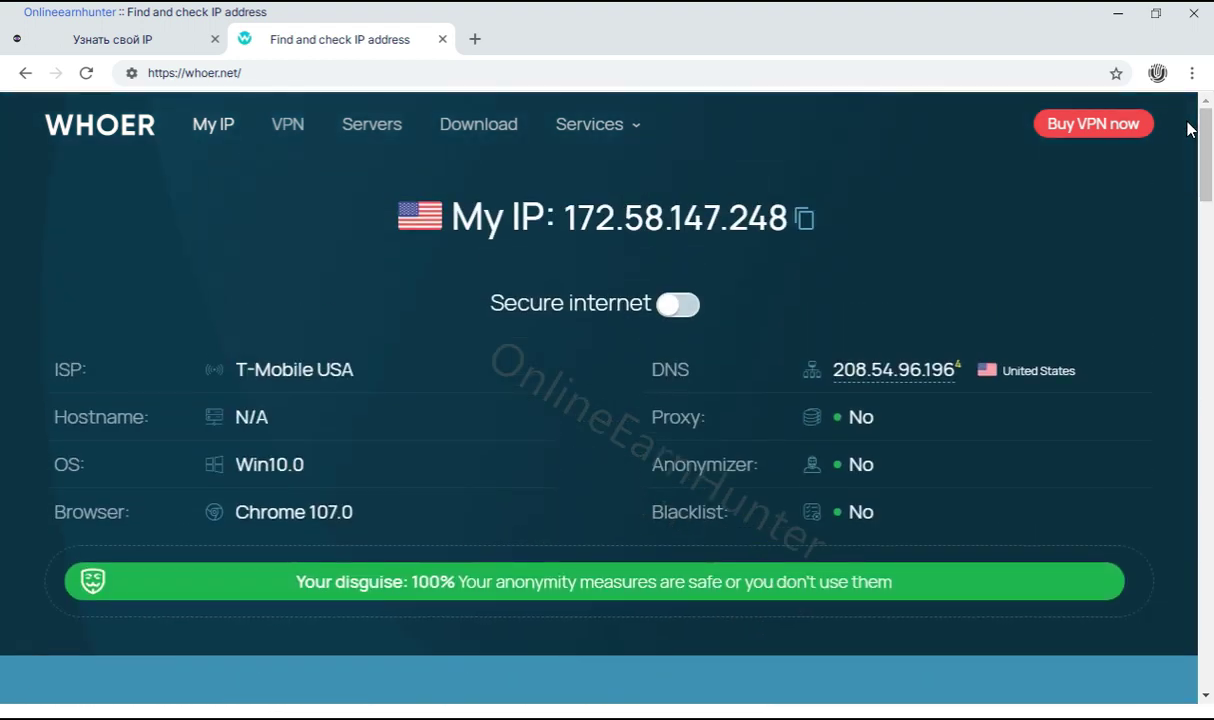